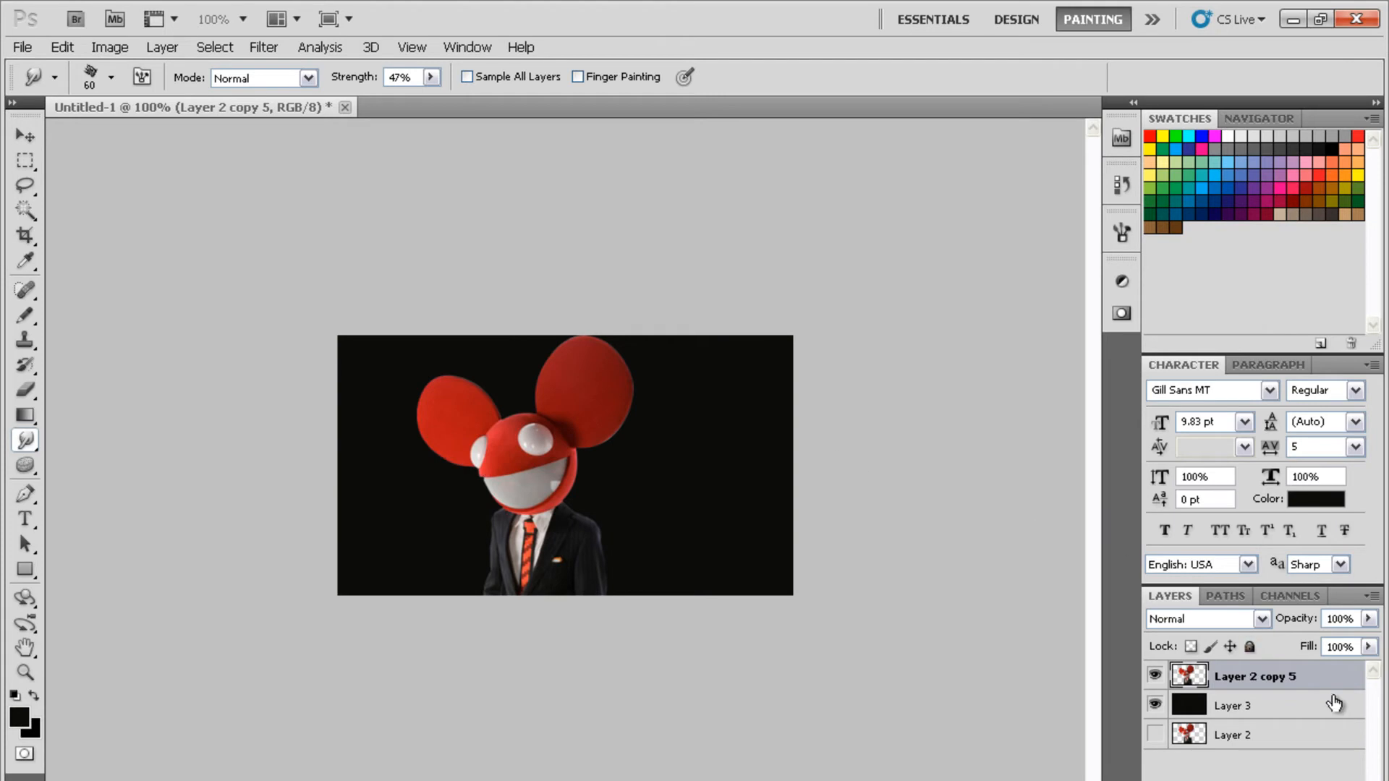
Sample the dark colour of the character's suit with the Eyedropper tool
left_click(22, 260)
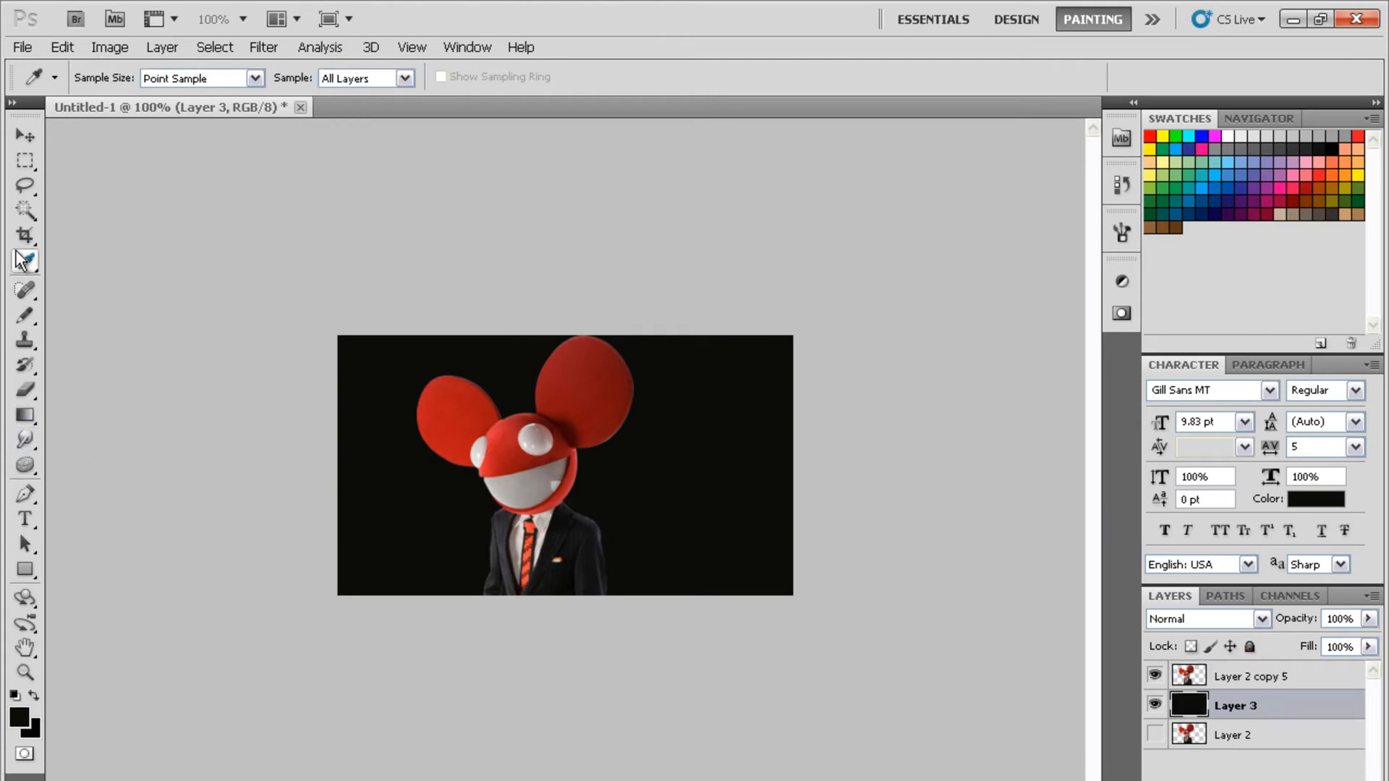
left_click_drag(569, 547, 555, 571)
Duplicate the character layer, Layer 2 copy 5, four times
left_click(1259, 682)
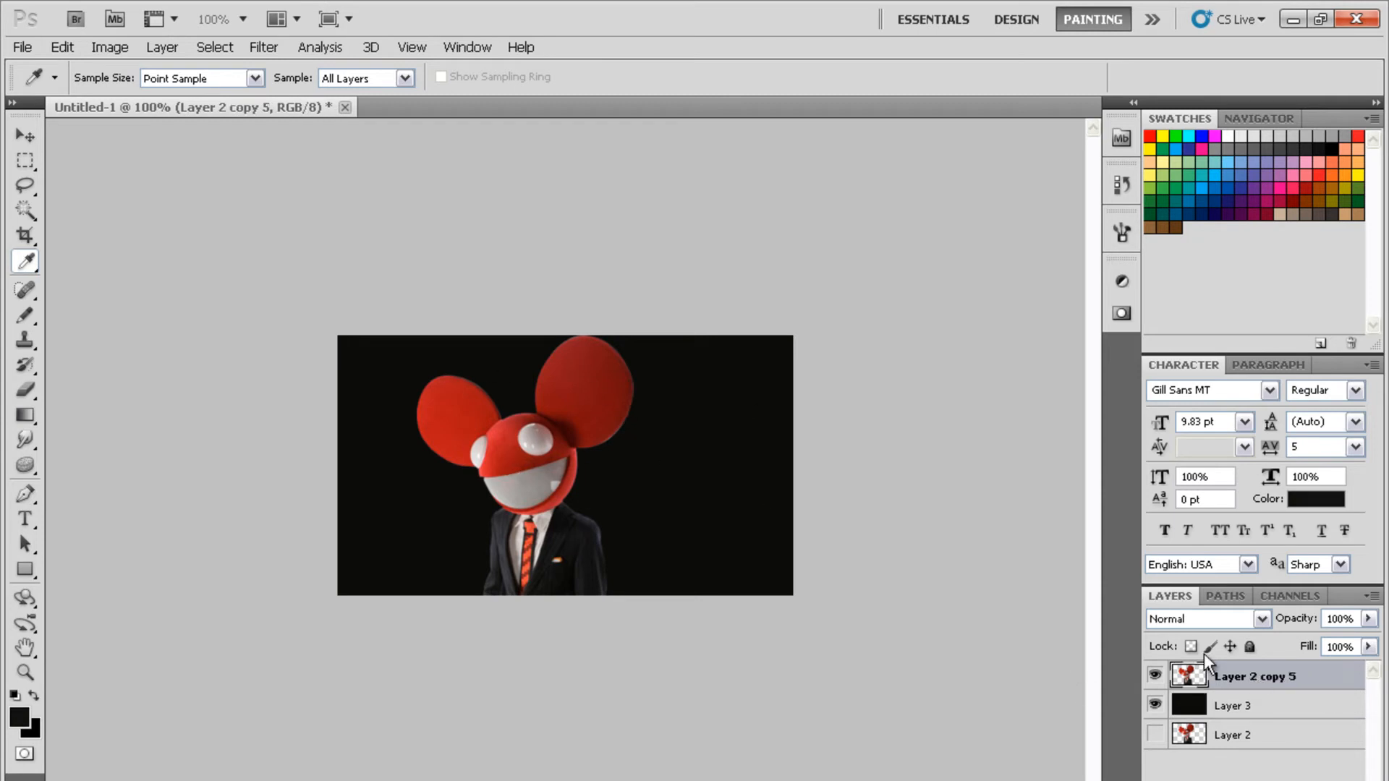
left_click(1158, 678)
key("ctrl+j")
key("ctrl+j")
key("ctrl+j")
key("ctrl+j")
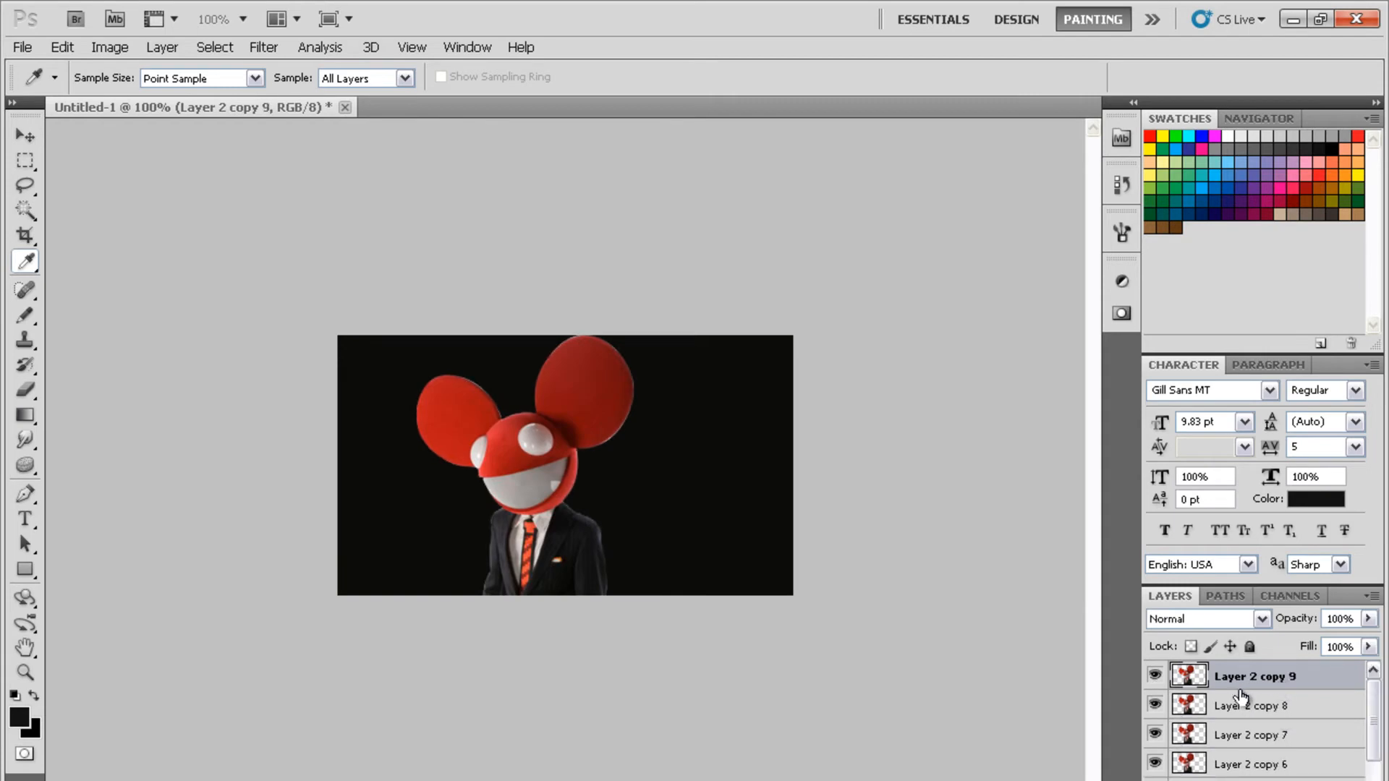
scroll(1242, 724, "down", 2)
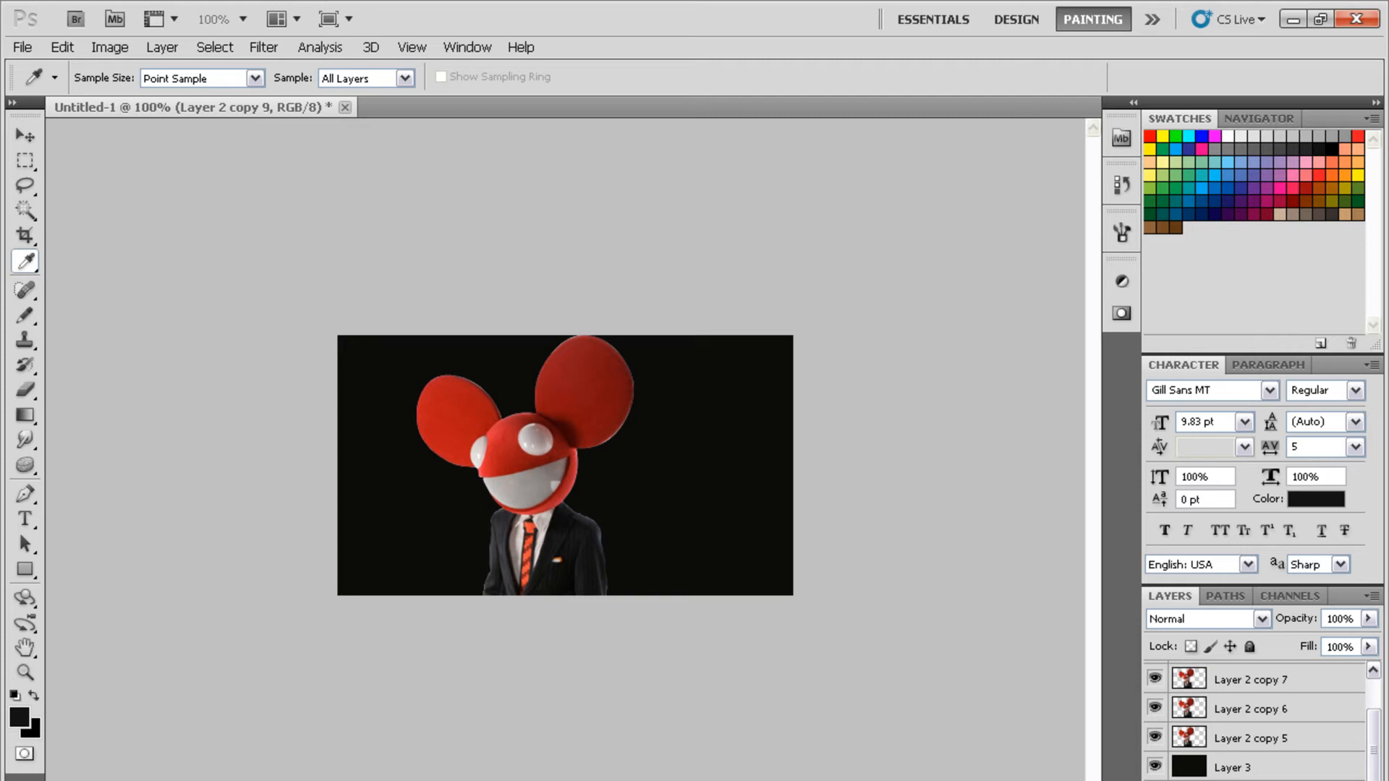
Set the blend mode of Layer 2 copy 8 and Layer 2 copy 7 to Color Dodge
scroll(1237, 774, "up", 2)
left_click(1246, 707)
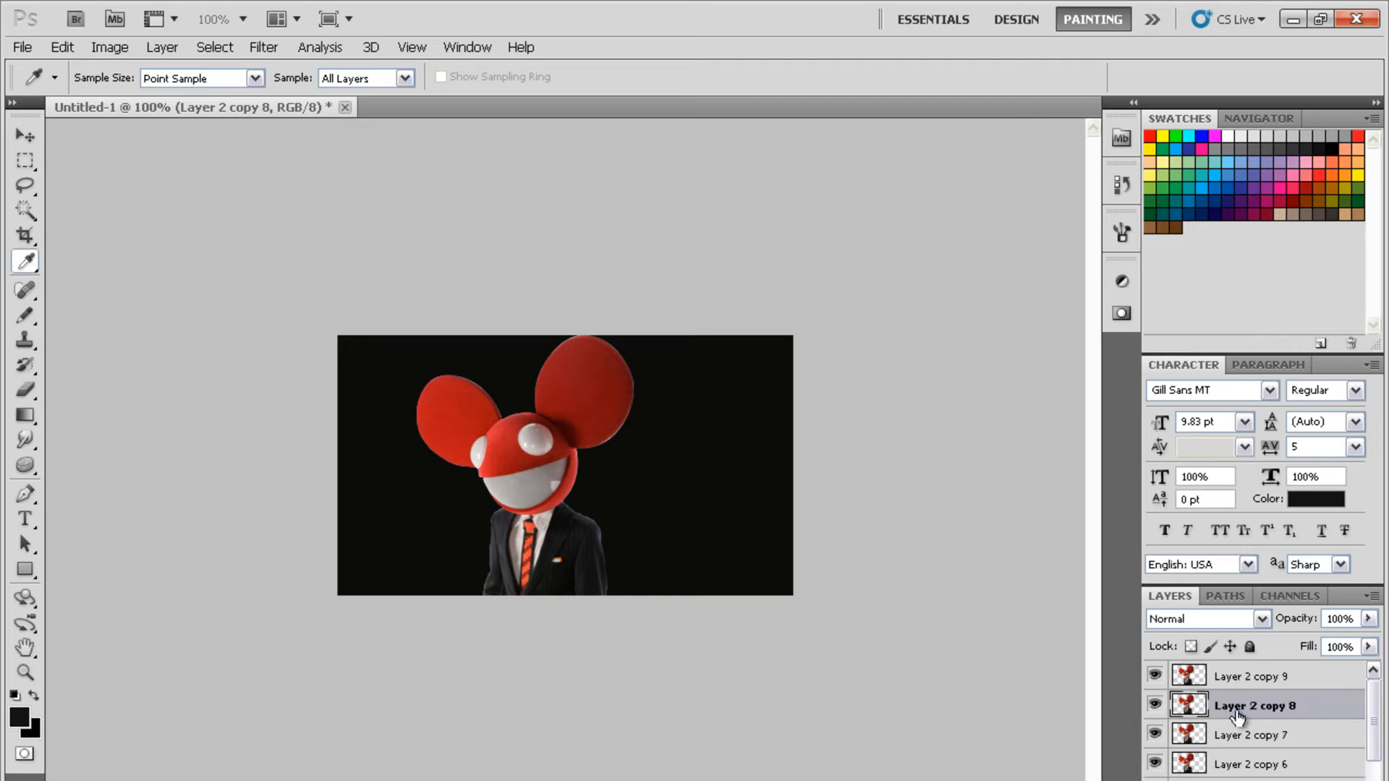
left_click(1232, 620)
left_click(1186, 252)
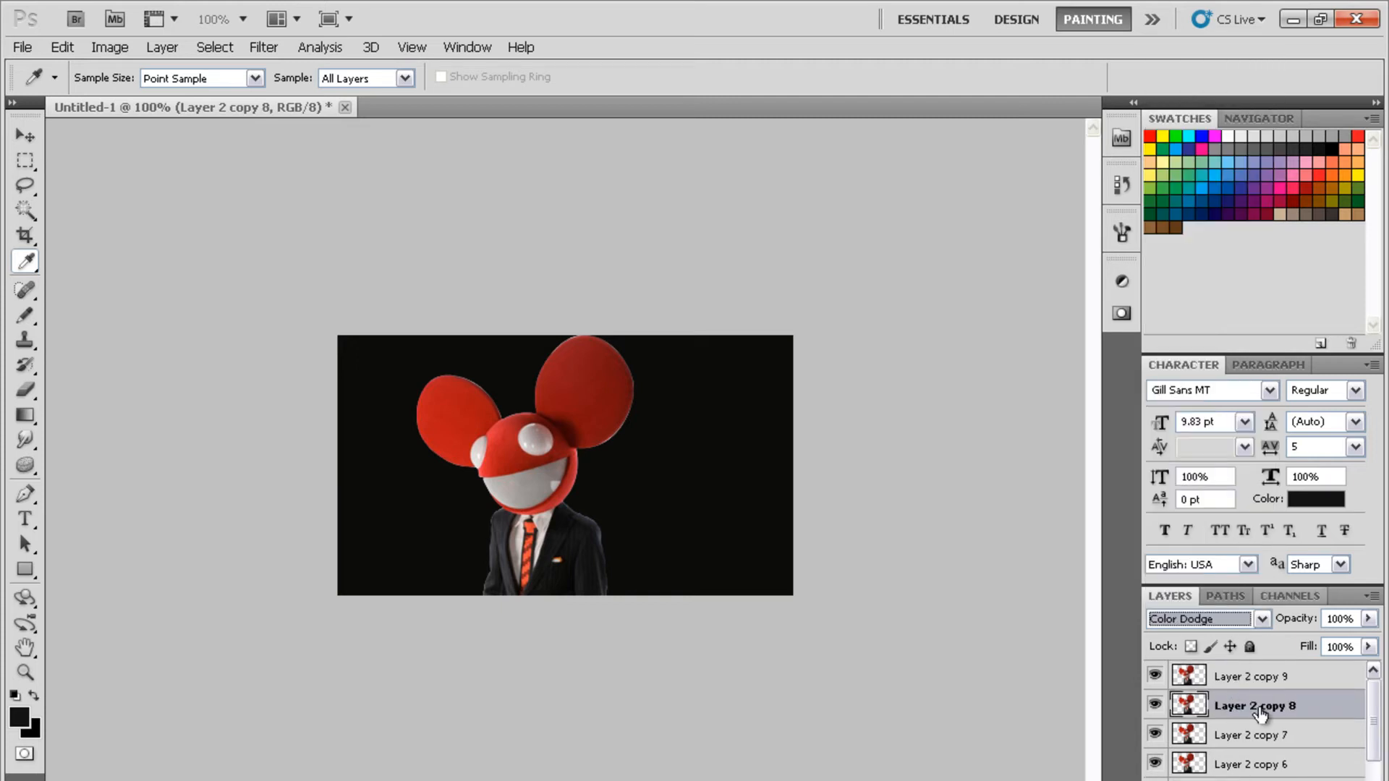
left_click(1262, 736)
left_click(1246, 620)
left_click(1187, 250)
Set the blend mode of Layer 2 copy 6 and Layer 2 copy 5 to Linear Dodge (Add)
scroll(1313, 721, "down", 1)
left_click(1242, 738)
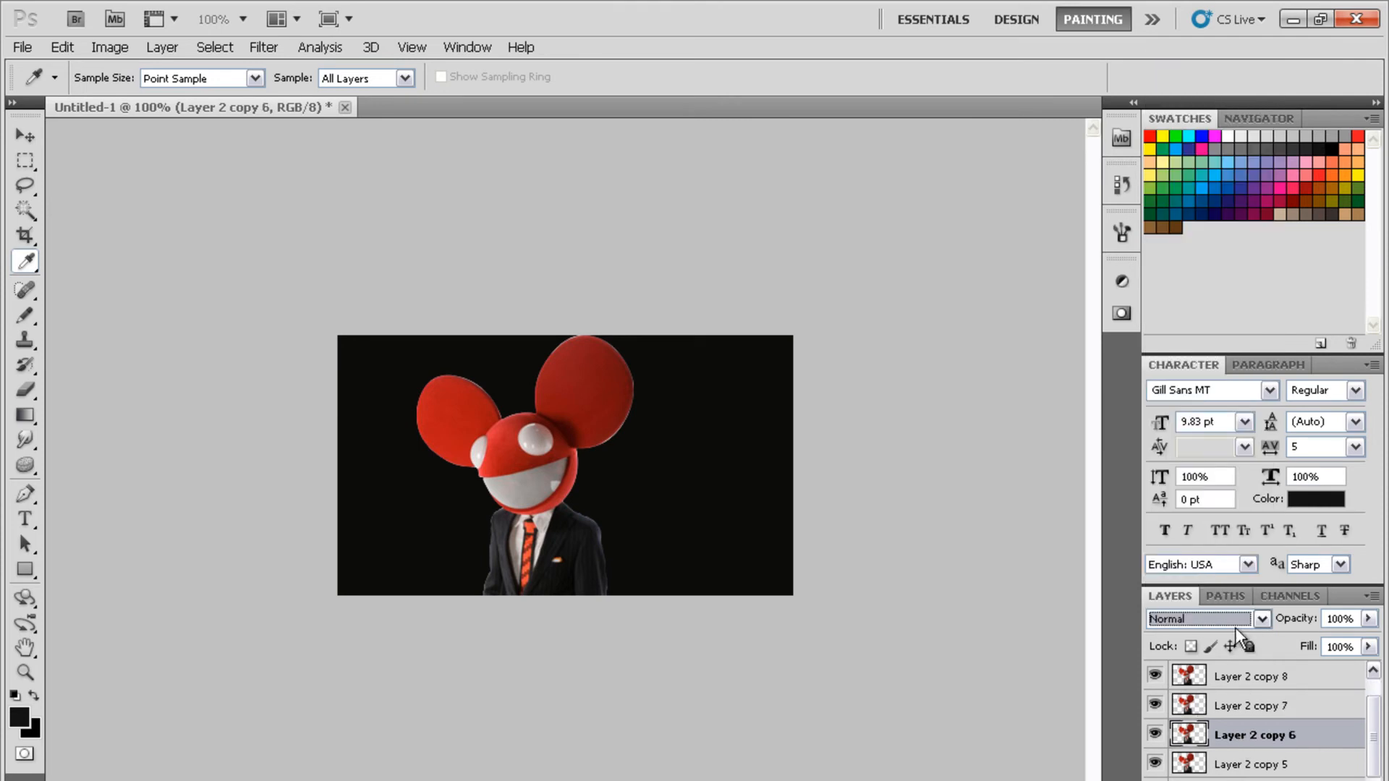
left_click(1234, 620)
left_click(1198, 287)
scroll(1236, 617, "up", 1)
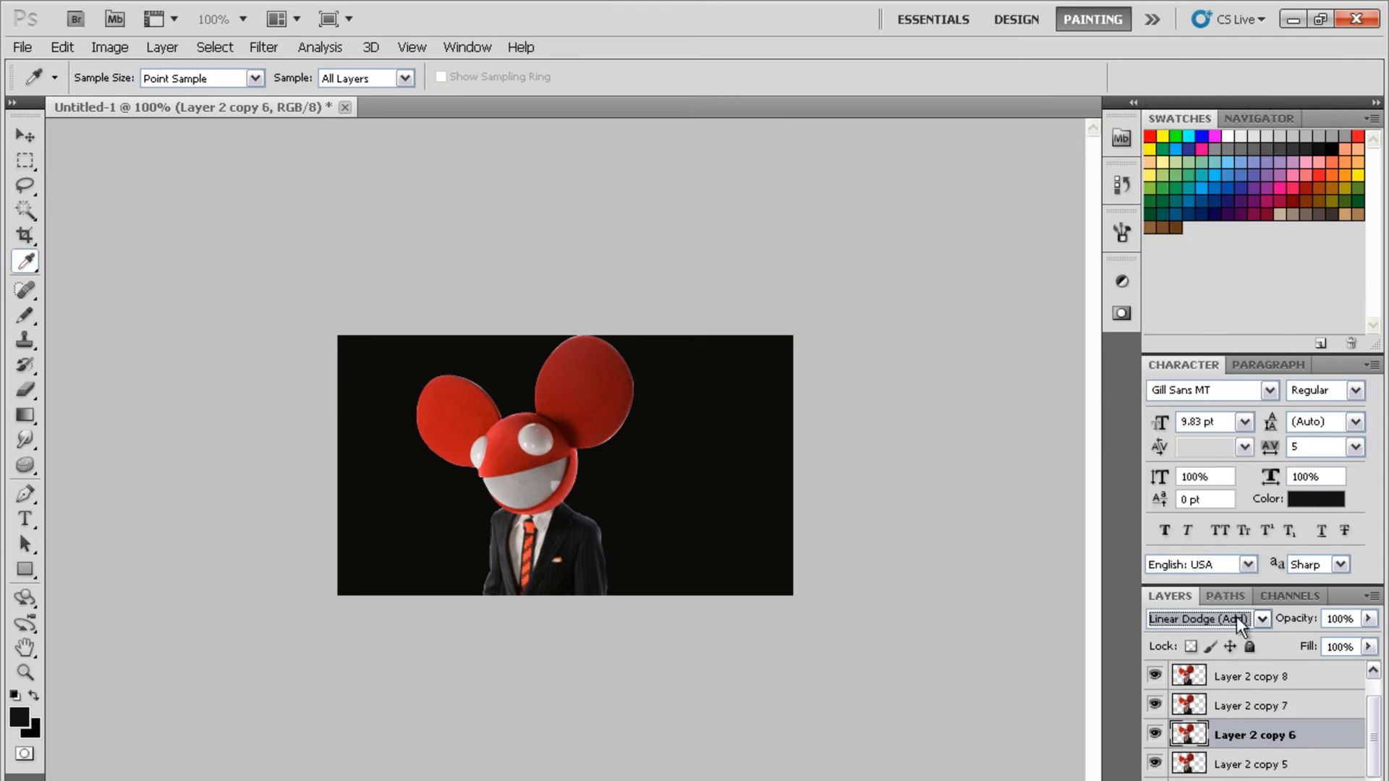
left_click(1250, 756)
left_click(1234, 619)
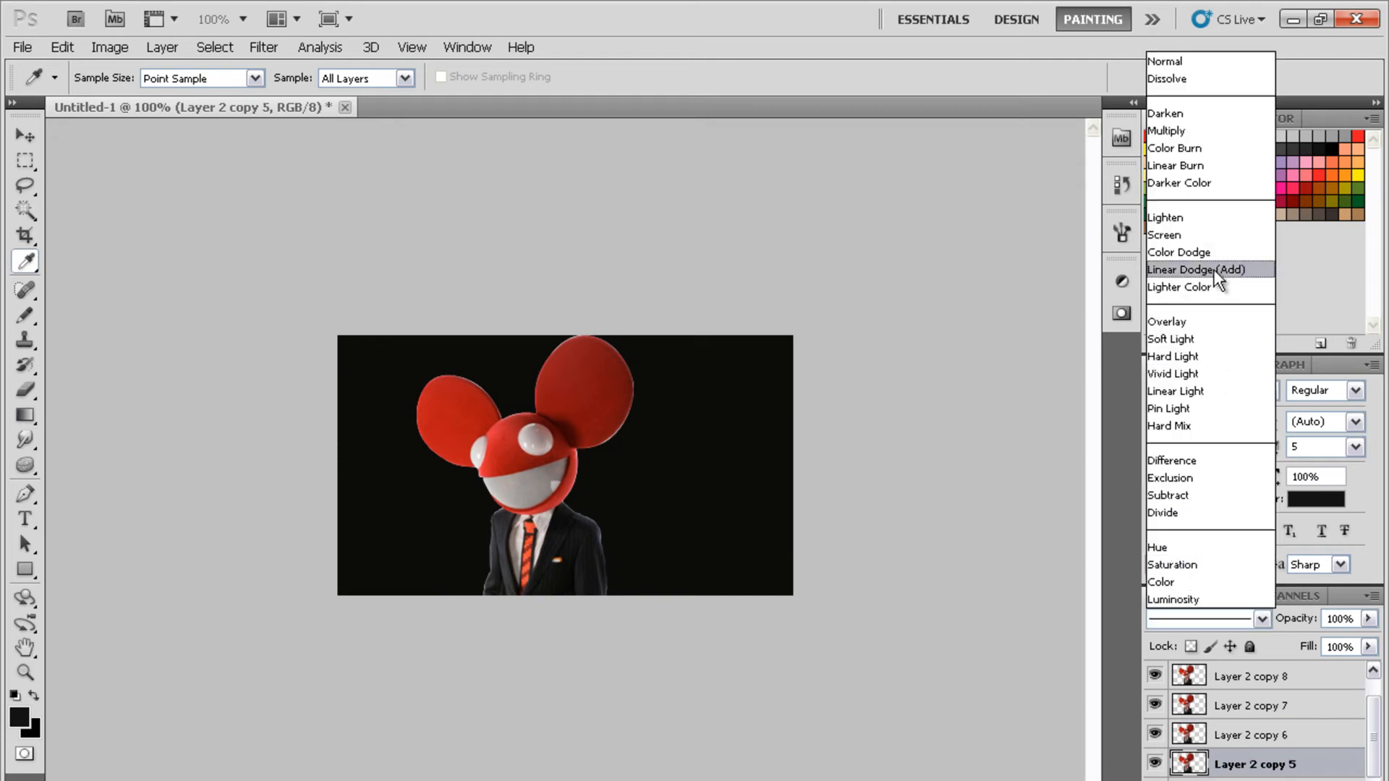
left_click(1214, 271)
Make Layer 2 copy 5 the active layer and activate the Smudge tool
scroll(1280, 741, "up", 1)
left_click(1238, 672)
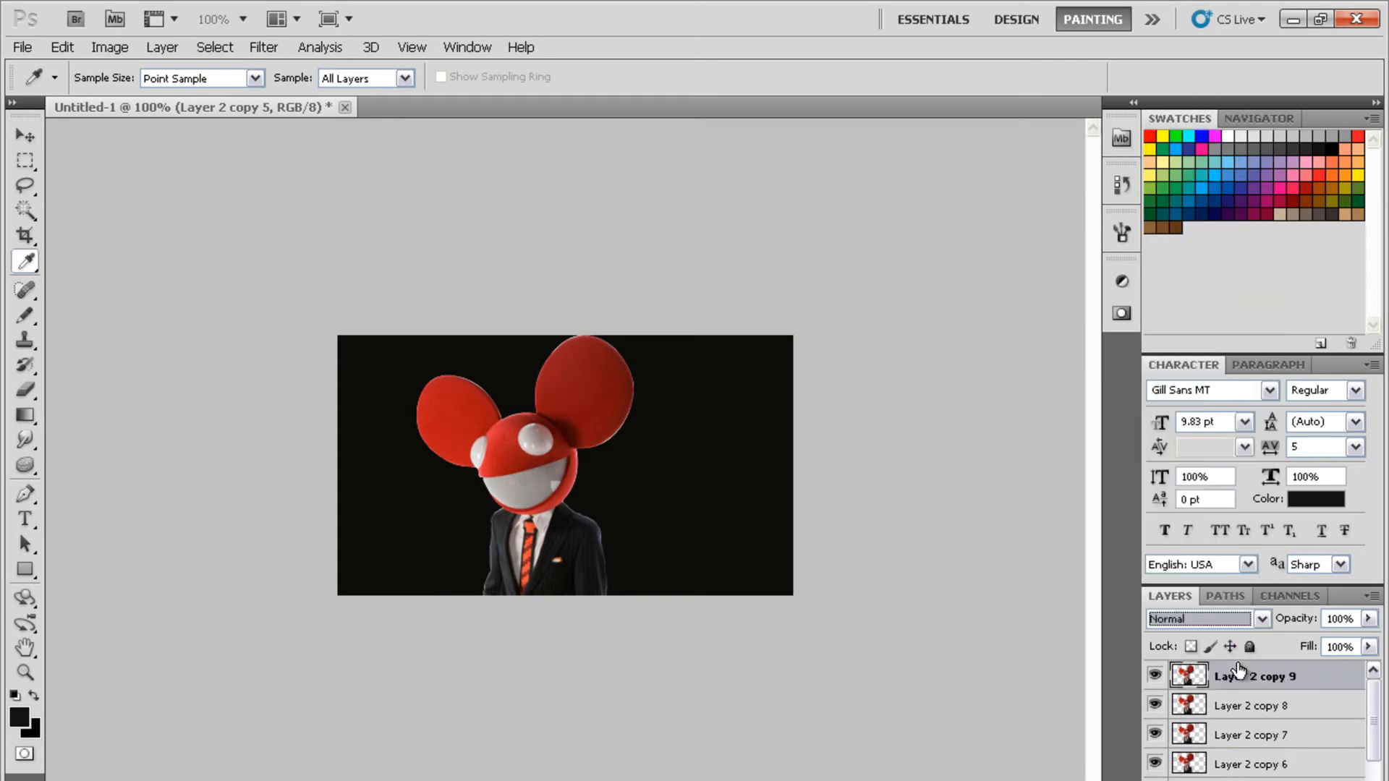
scroll(1266, 727, "down", 2)
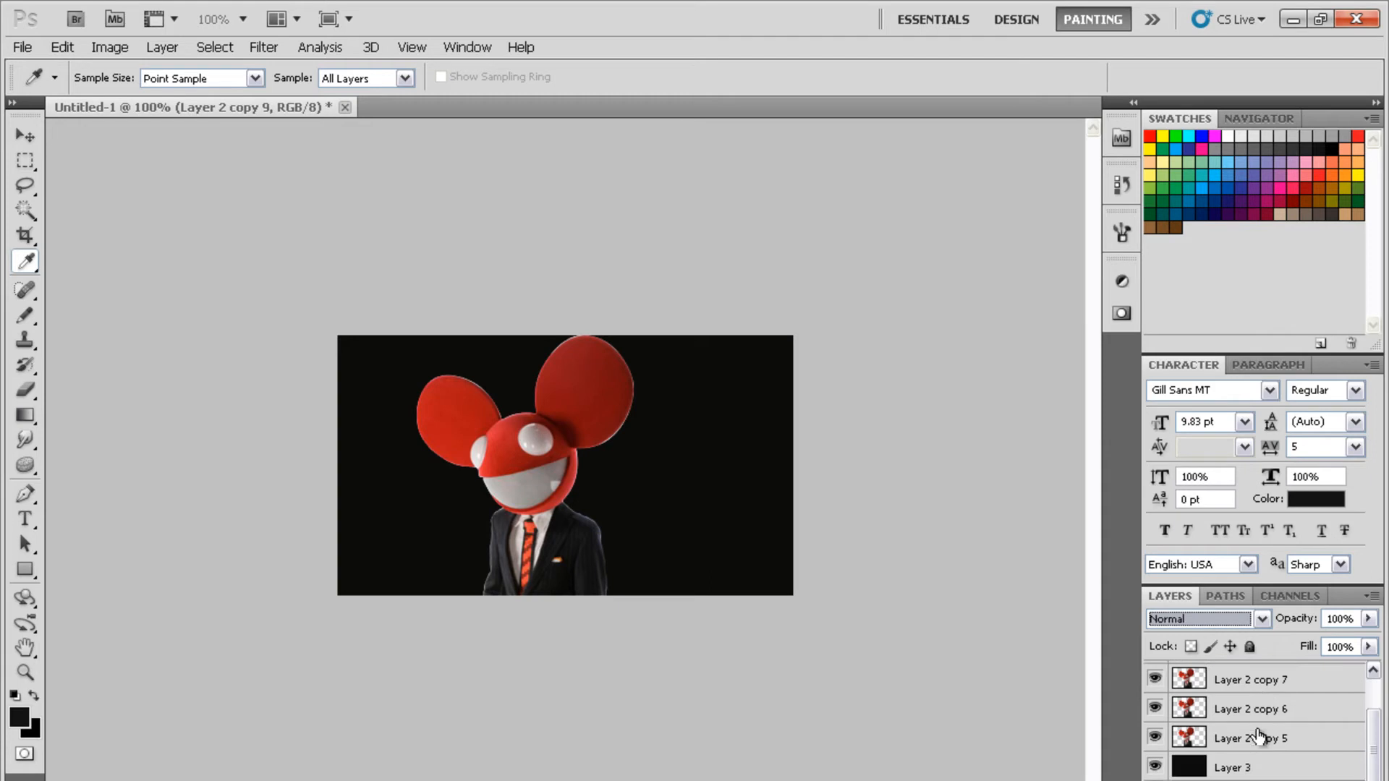
left_click(1277, 736)
left_click(25, 464)
left_click(25, 439)
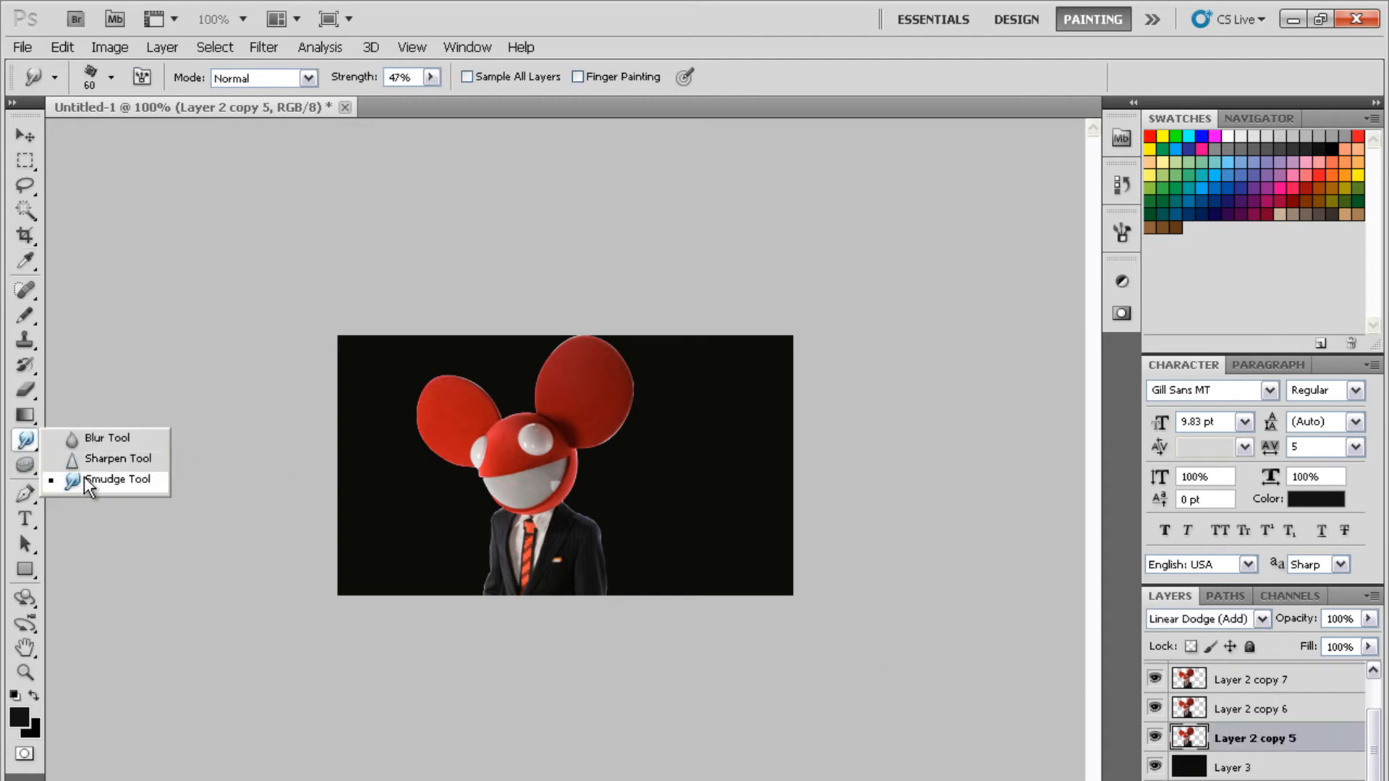
left_click(84, 478)
right_click(488, 437)
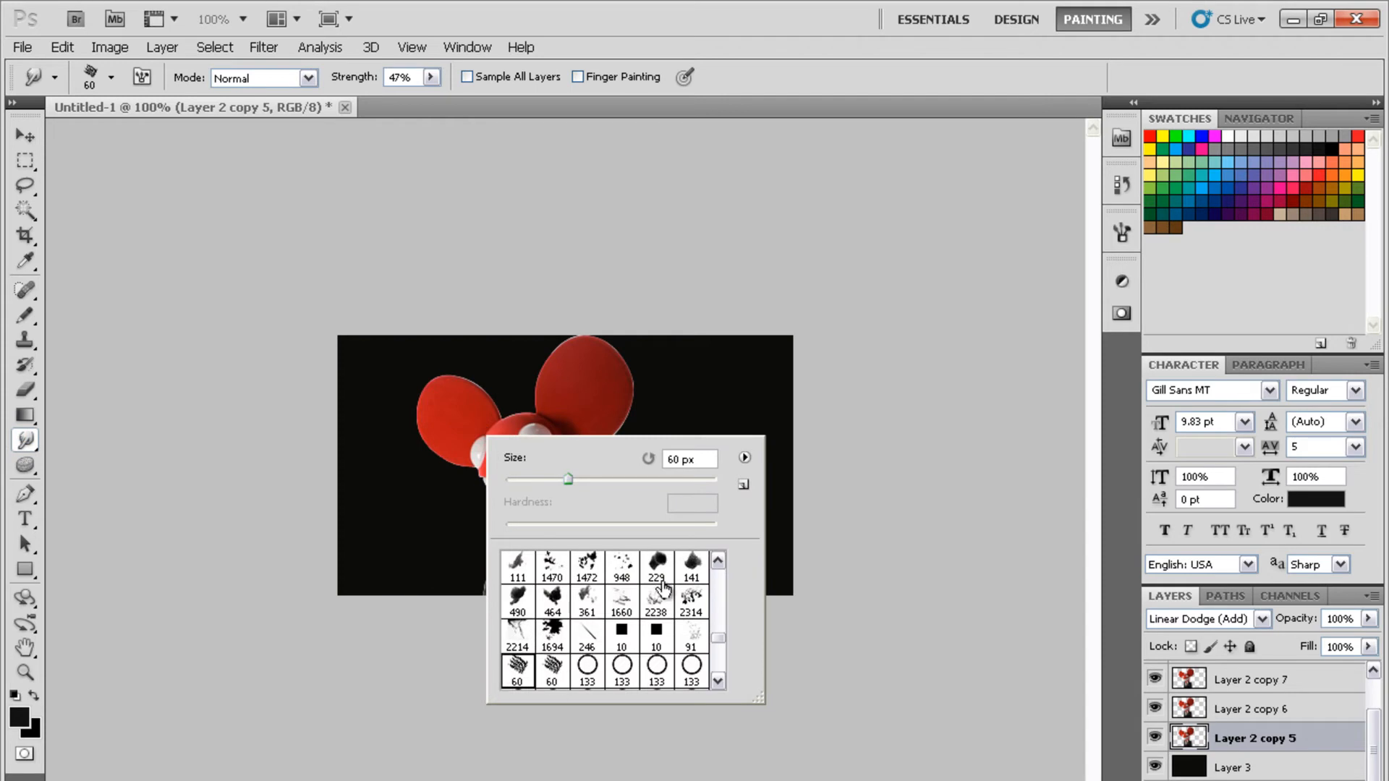
left_click(743, 459)
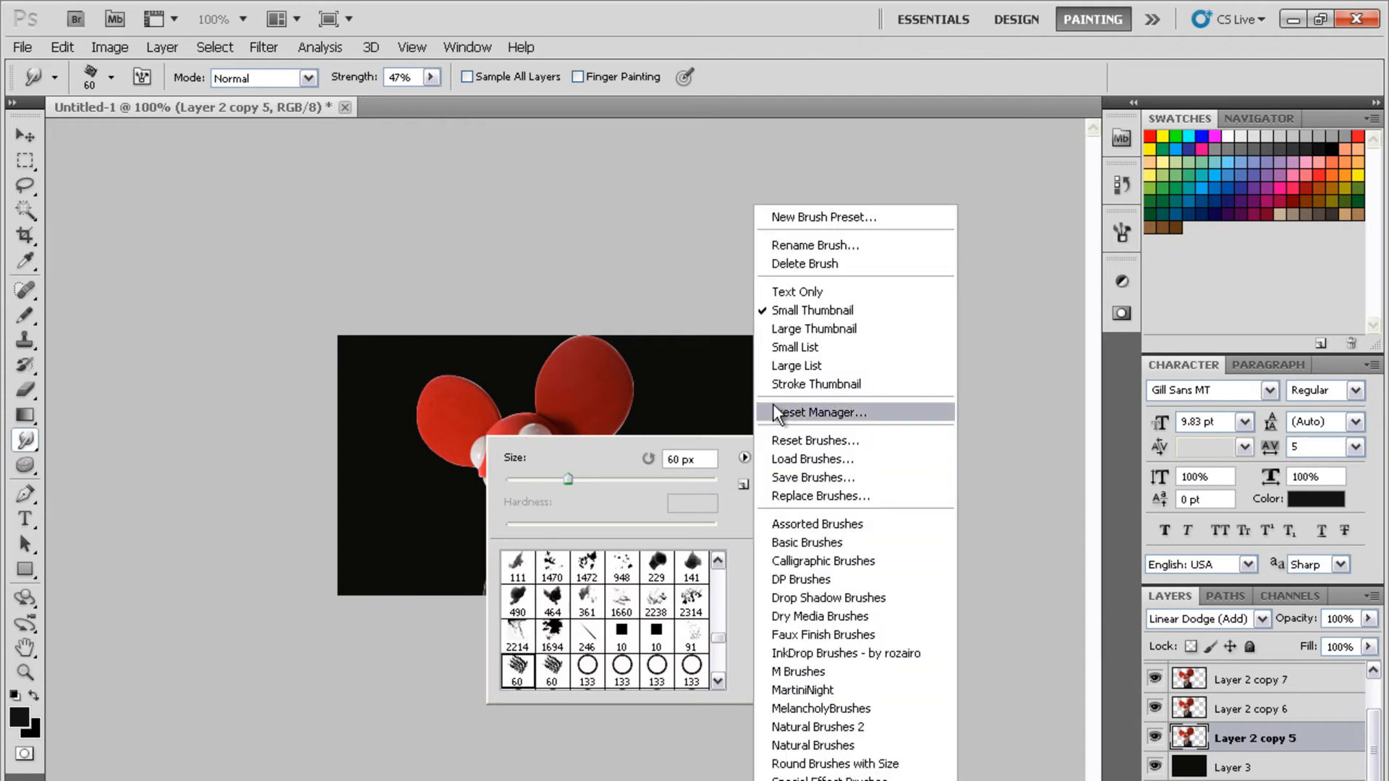
left_click(725, 493)
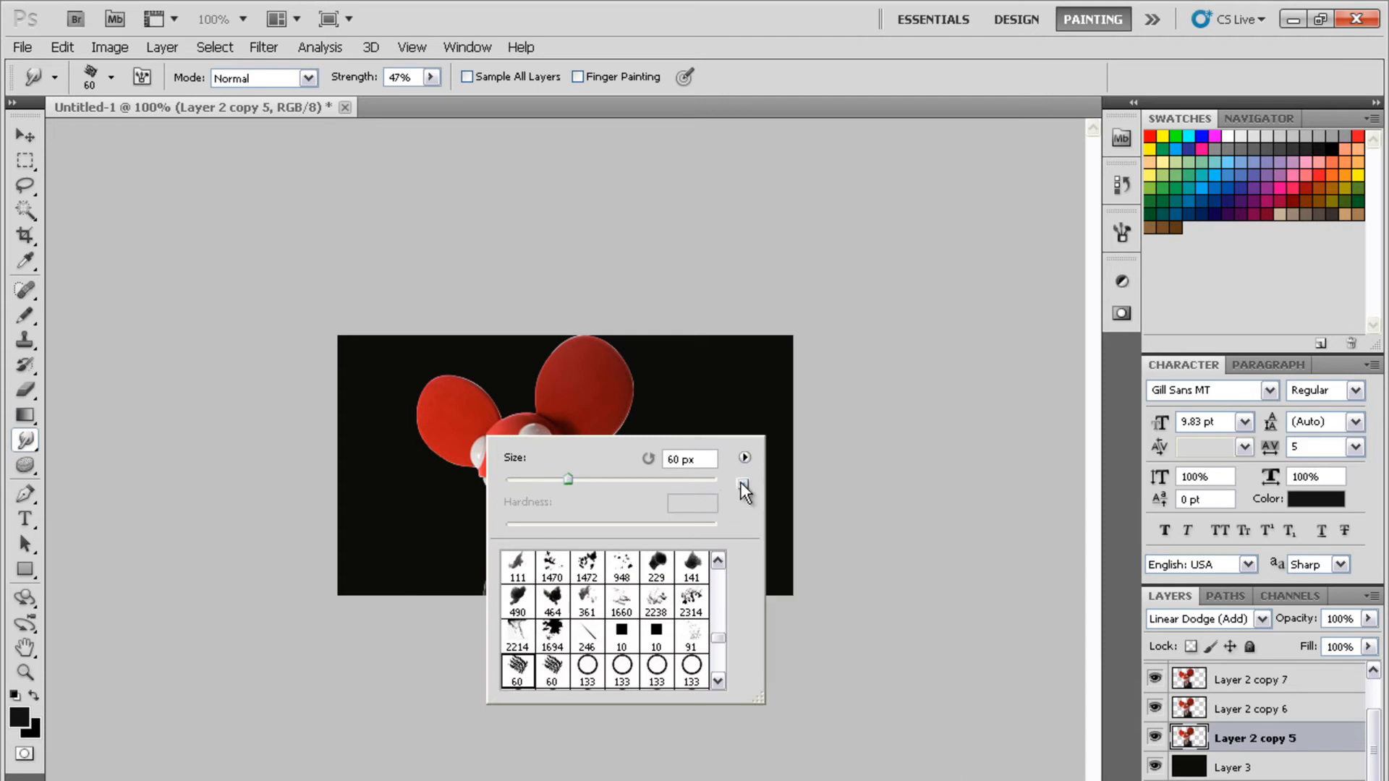
left_click(742, 483)
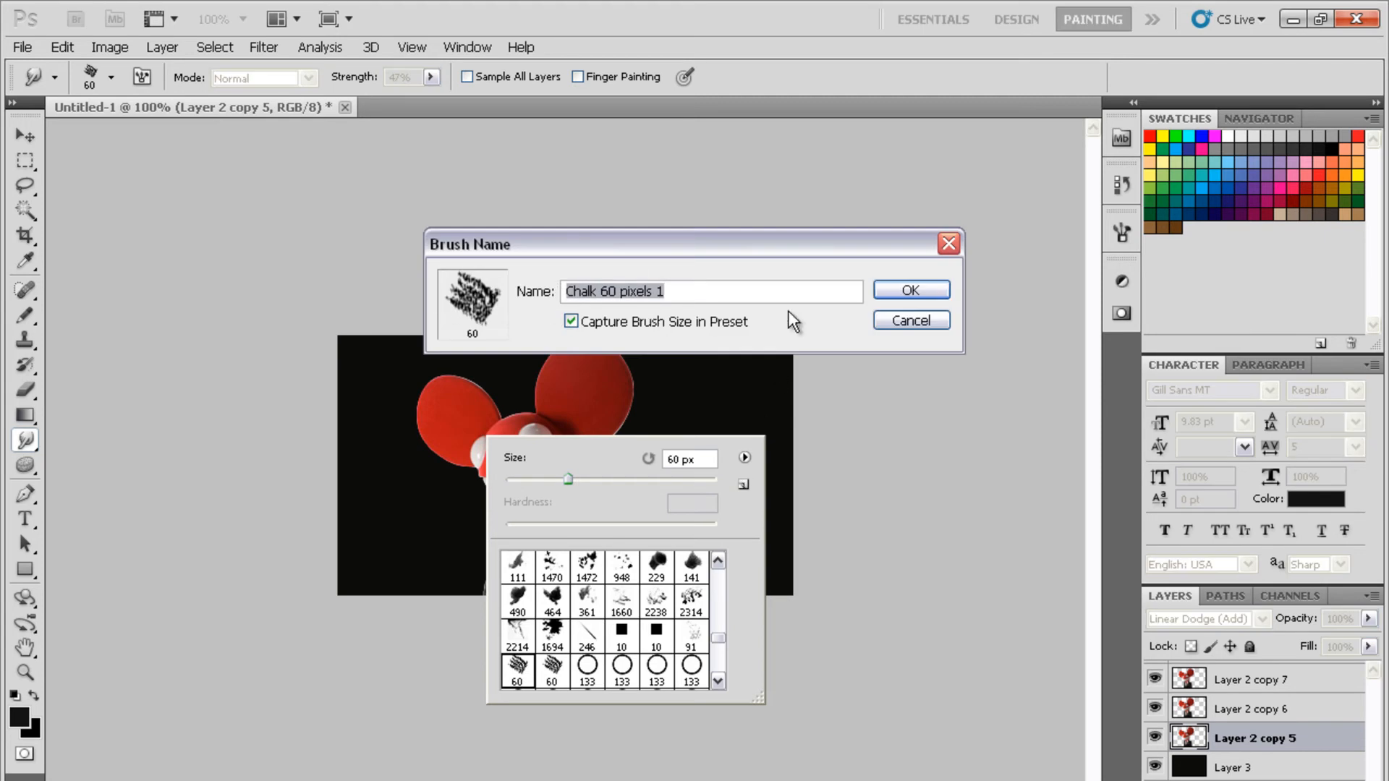
left_click(911, 321)
Review the Scattering and Shape Dynamics settings of the current smudge brush
left_click(143, 76)
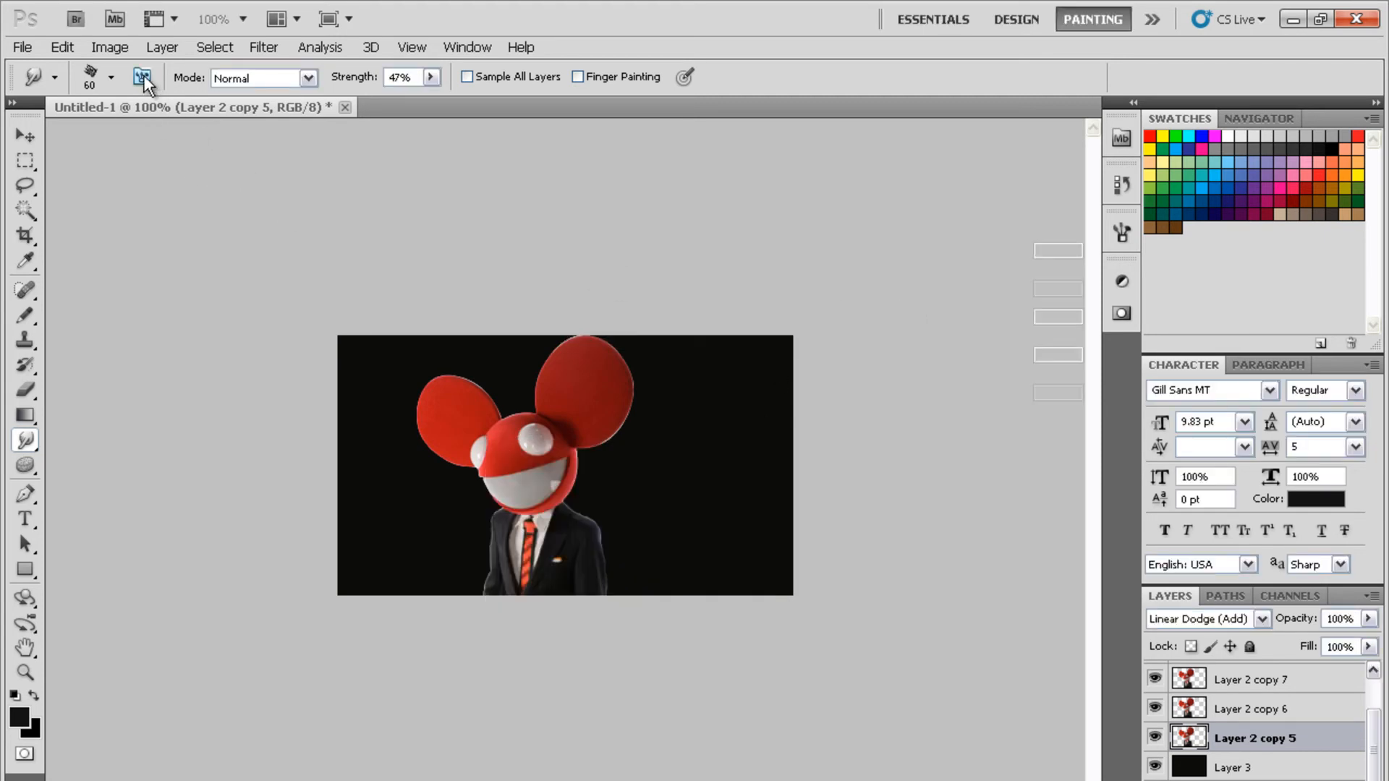
left_click(142, 76)
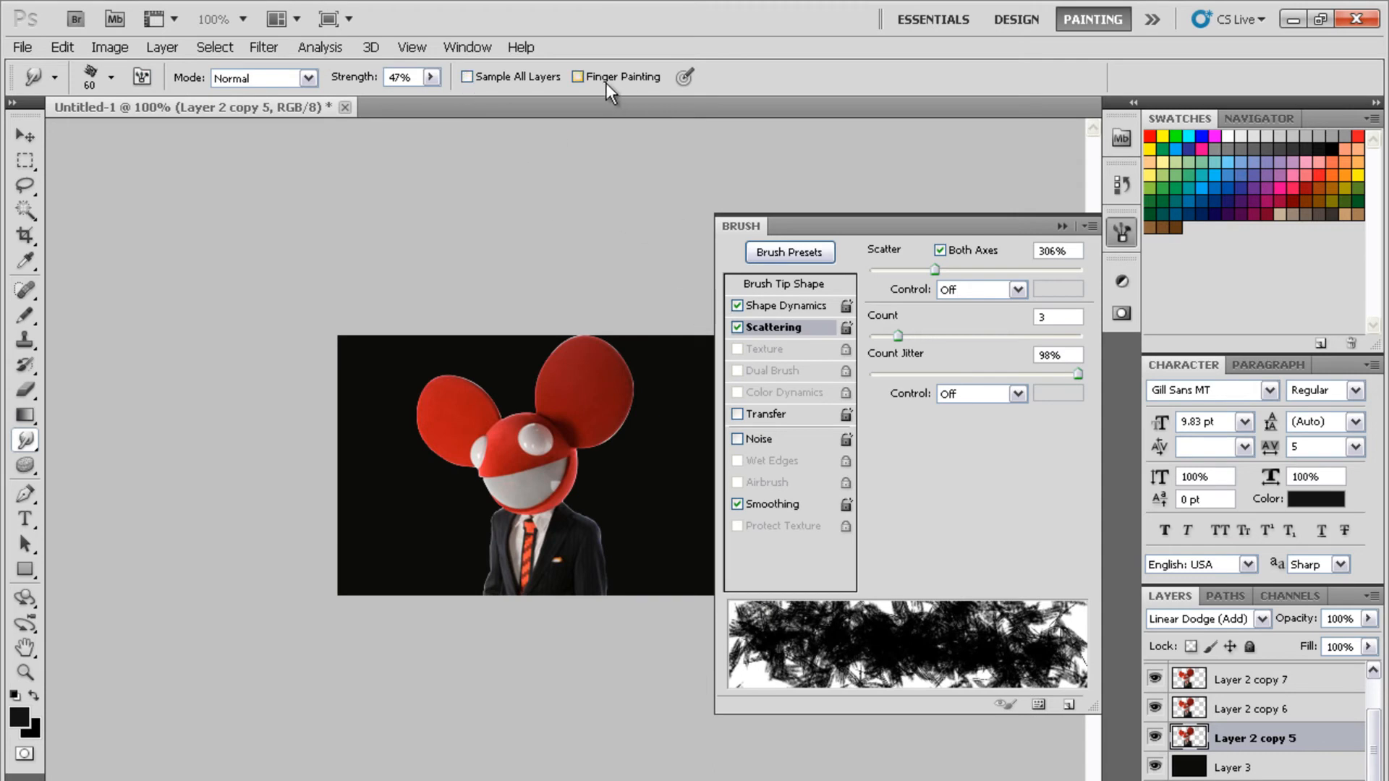
left_click(796, 310)
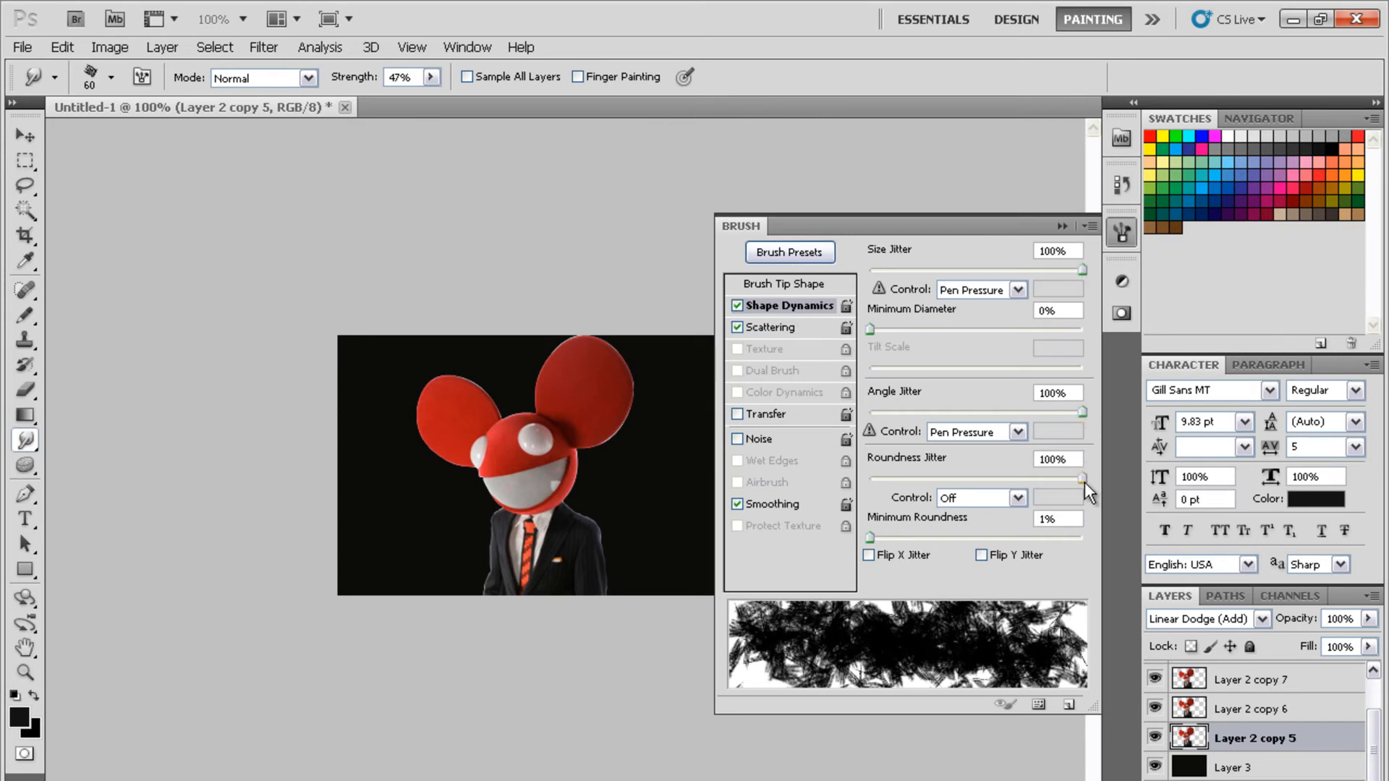
Try the plain 60 px chalk brush preset and switch back to the scattered 60 px chalk preset
right_click(554, 382)
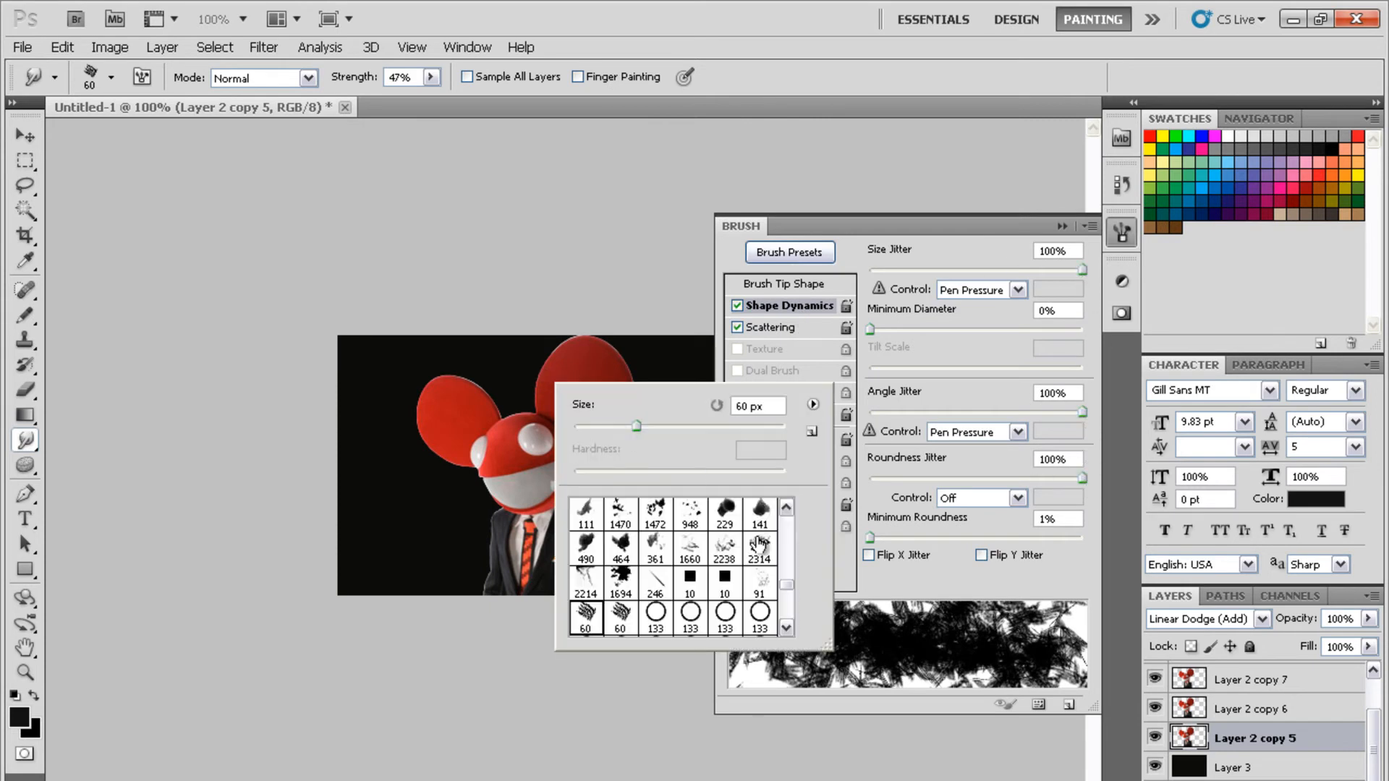
left_click_drag(787, 579, 799, 531)
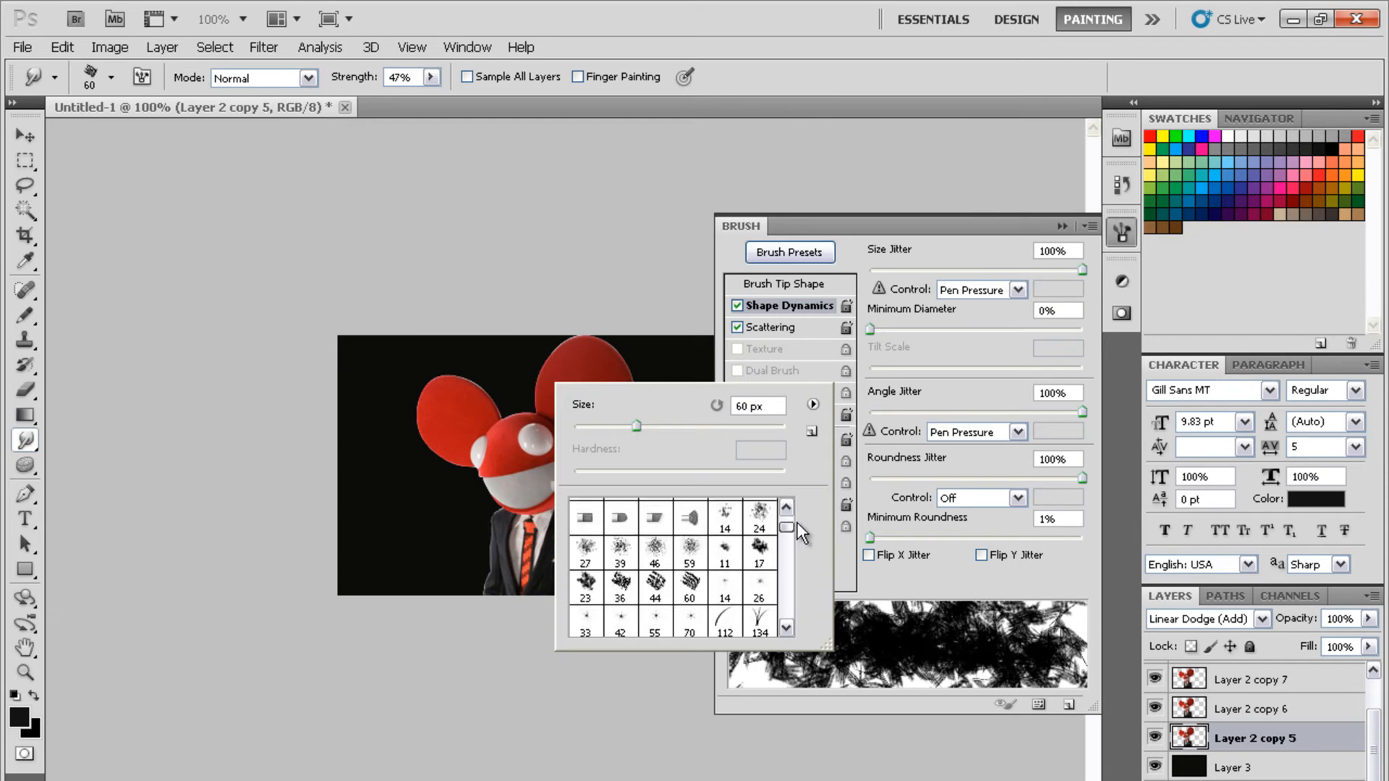
left_click(691, 588)
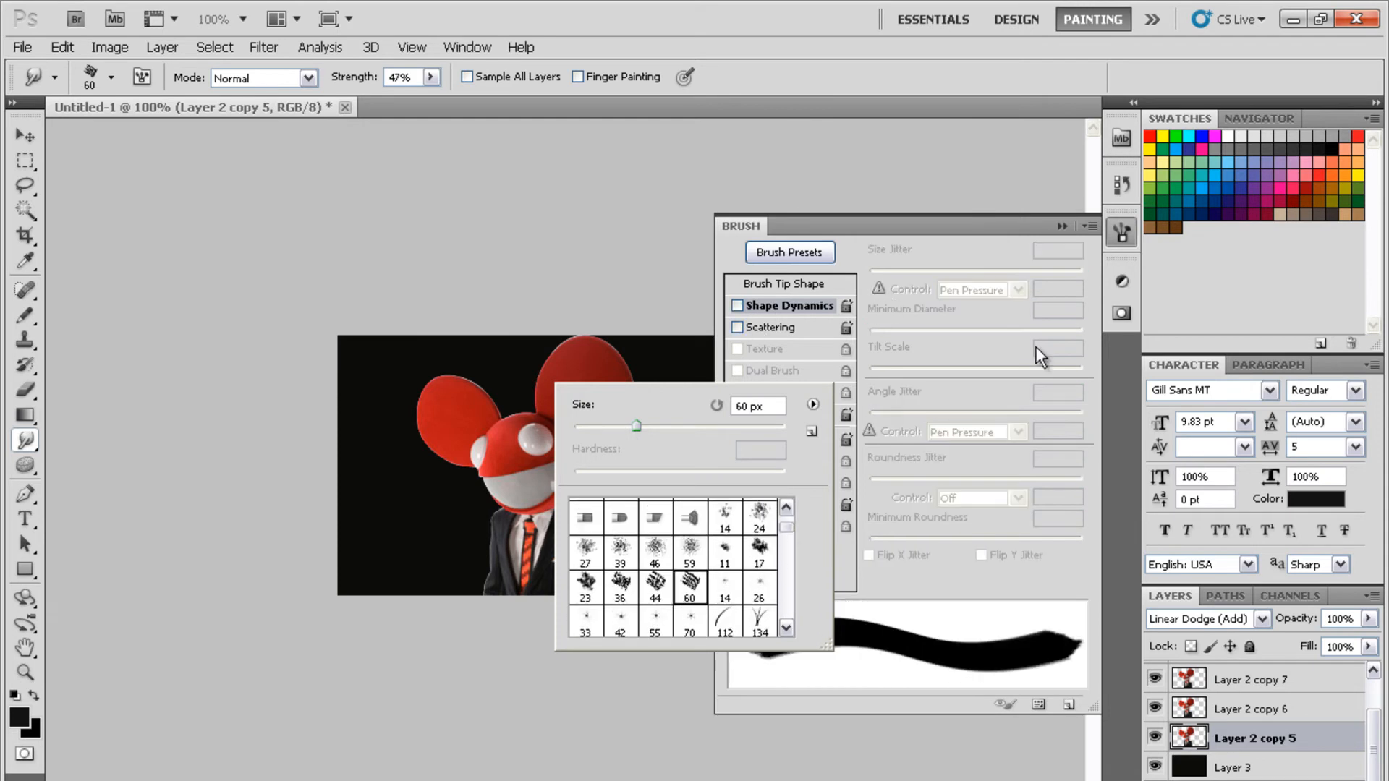
mouse_move(787, 525)
left_mouse_down()
mouse_move(787, 578)
mouse_move(787, 510)
mouse_move(786, 588)
left_mouse_up()
left_click(787, 627)
left_click(588, 604)
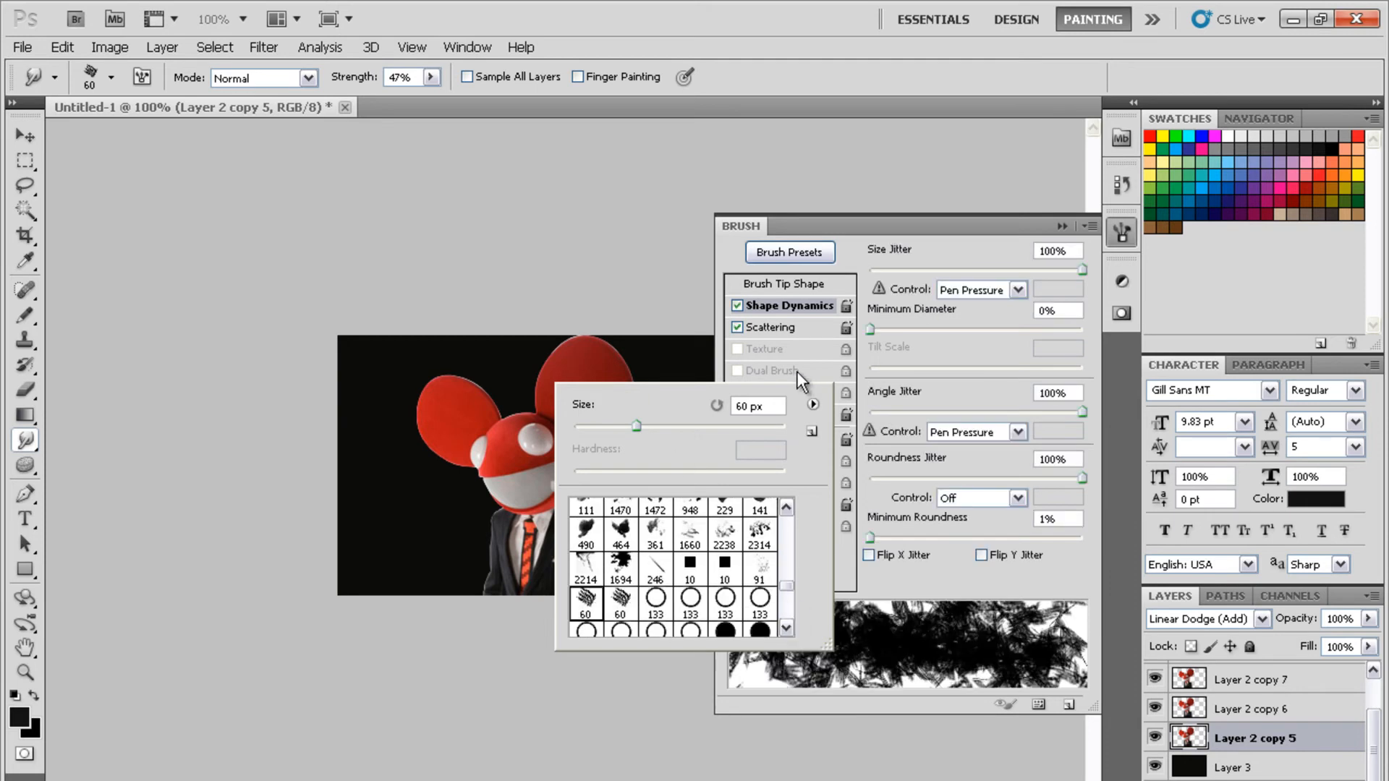
Smudge the character on Layer 2 copy 5 and on Layer 2 copy 7 across the dark background with the scattered 60 px chalk brush
left_click(786, 329)
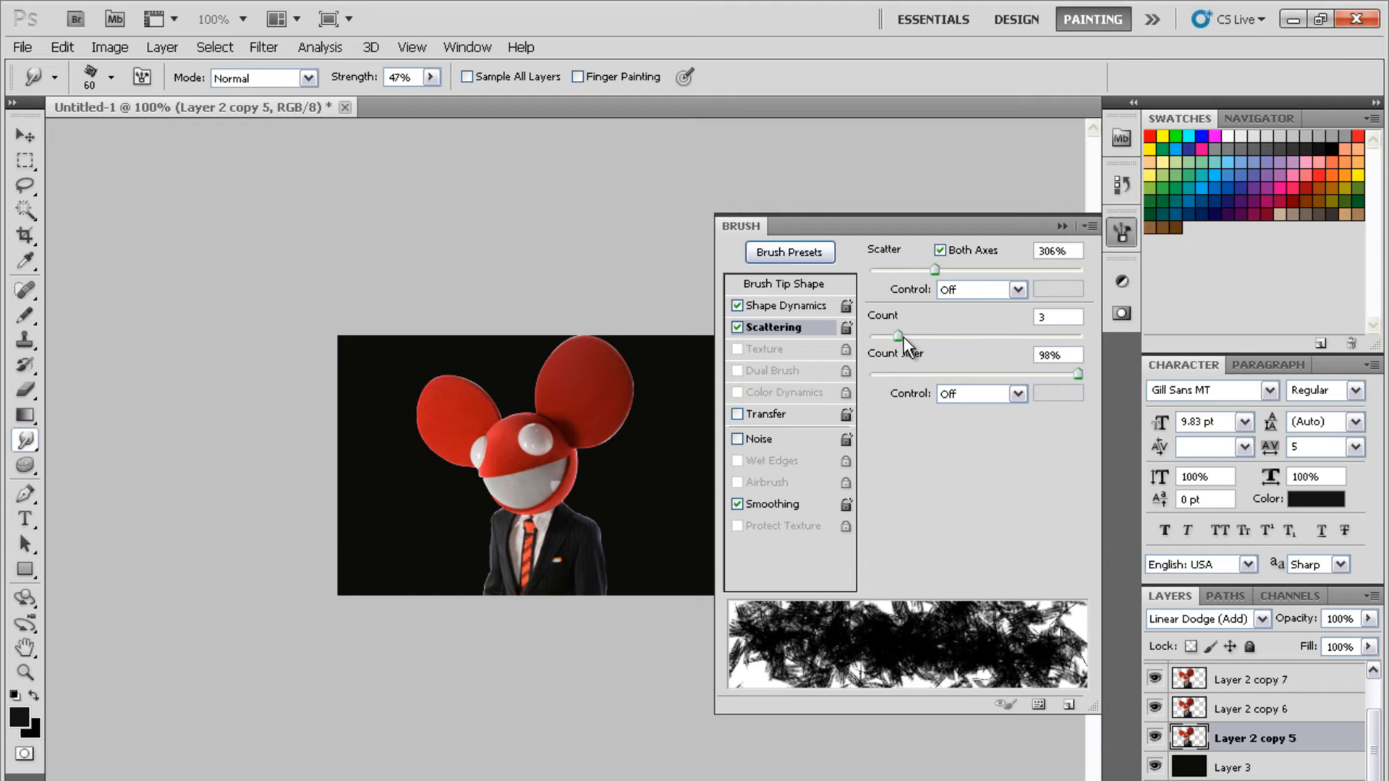
left_click(1064, 226)
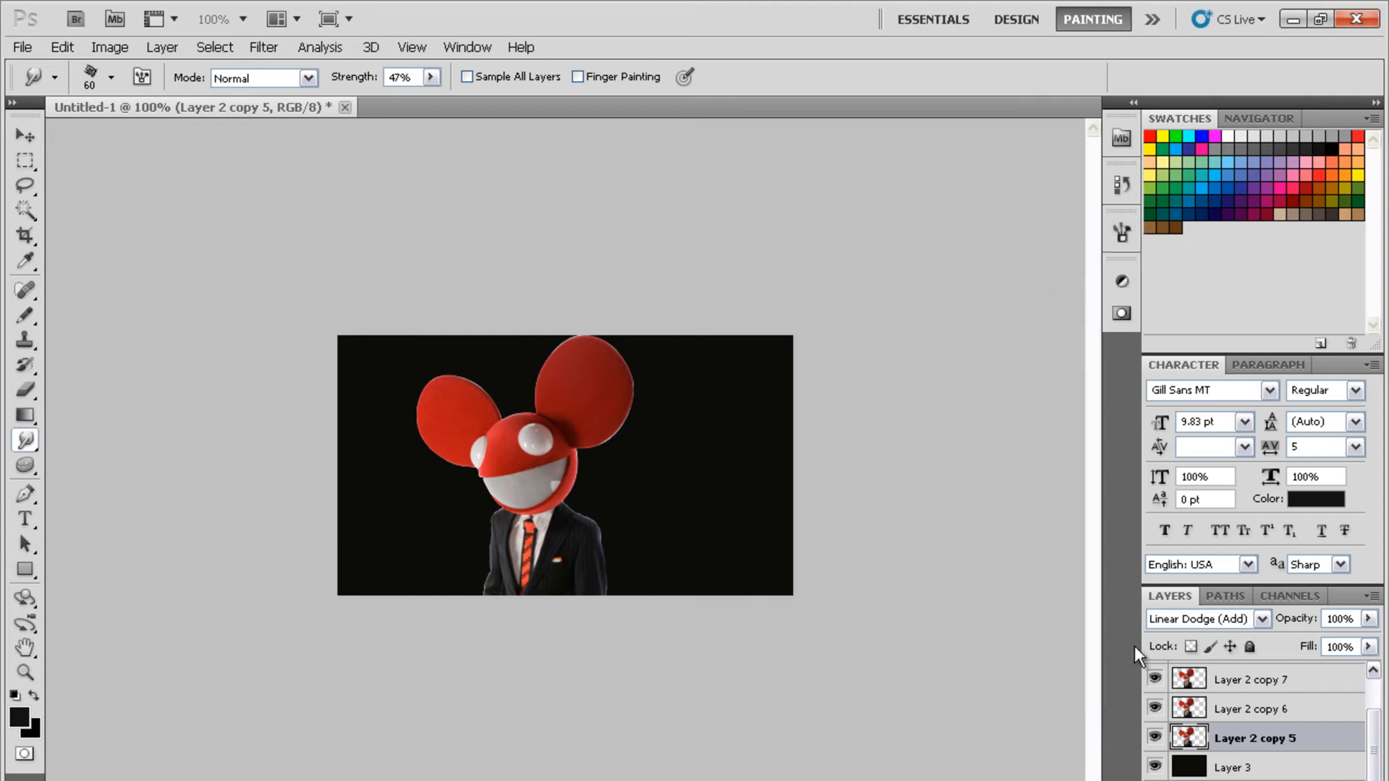
mouse_move(478, 421)
left_mouse_down()
mouse_move(384, 386)
mouse_move(472, 449)
mouse_move(380, 410)
mouse_move(524, 489)
mouse_move(398, 486)
mouse_move(522, 547)
mouse_move(381, 572)
mouse_move(525, 616)
mouse_move(408, 613)
mouse_move(505, 561)
mouse_move(676, 553)
mouse_move(536, 534)
mouse_move(539, 478)
mouse_move(719, 419)
mouse_move(498, 404)
mouse_move(546, 369)
mouse_move(731, 401)
left_mouse_up()
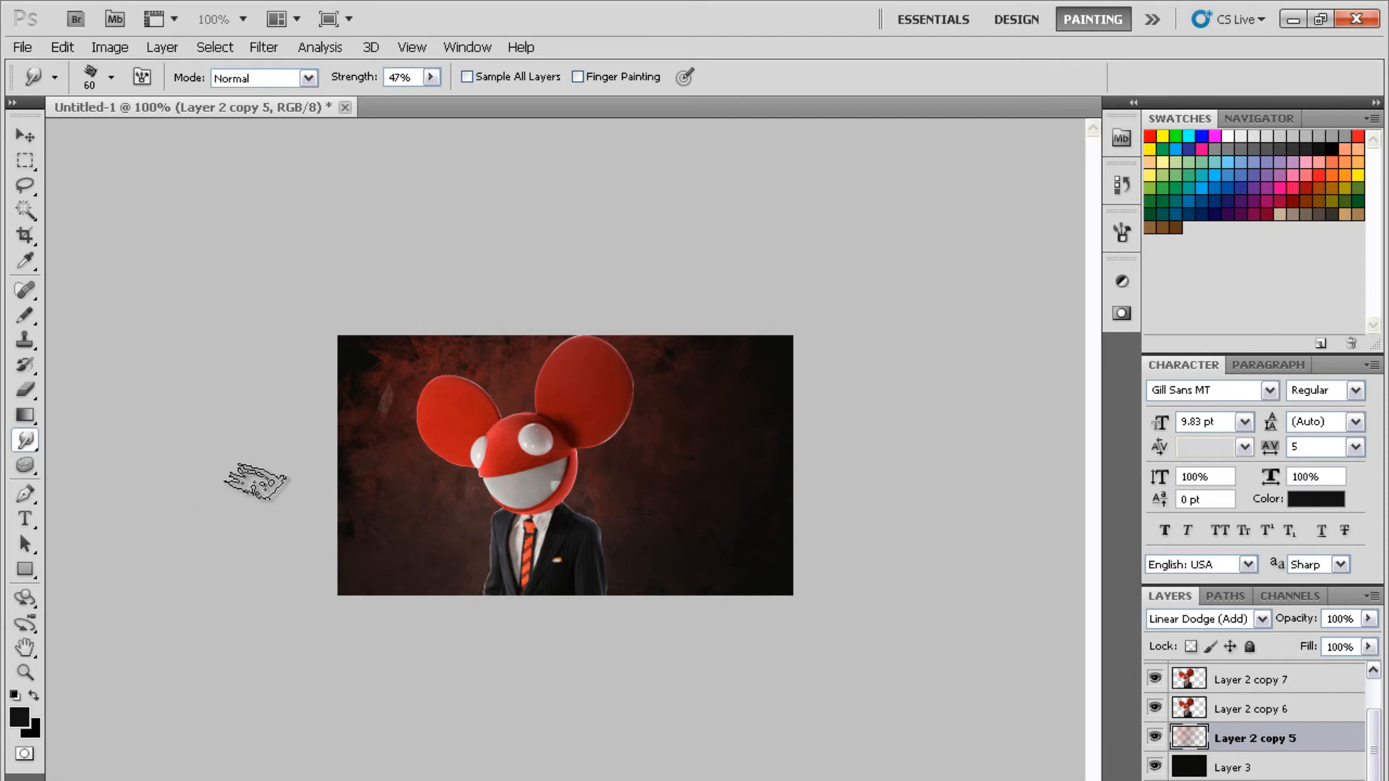
left_click(1244, 688)
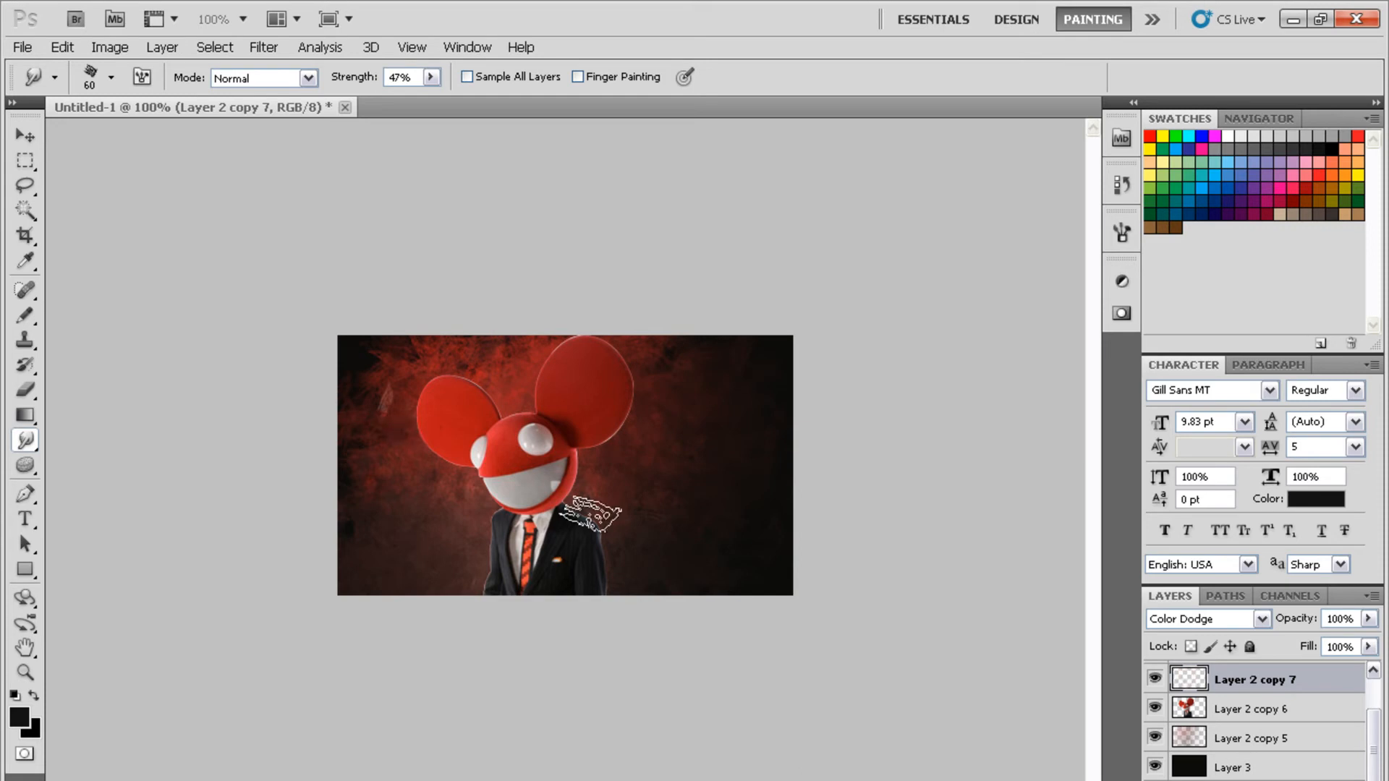
Make Layer 2 copy 6 active and switch the smudge brush to the second customised 60 px chalk preset
left_click(1203, 702)
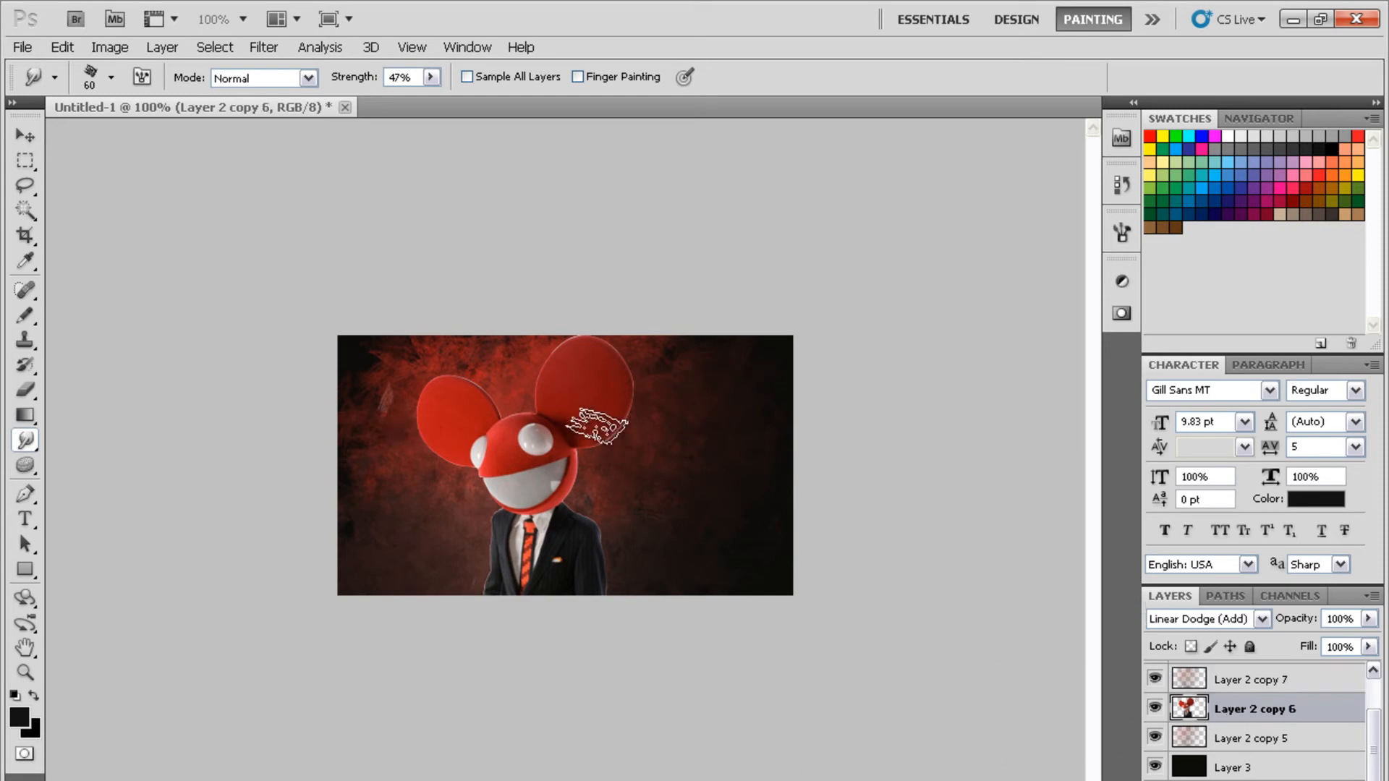
key("ctrl+j")
key("ctrl+bracketright")
key("alt+bracketleft")
left_click(1260, 764)
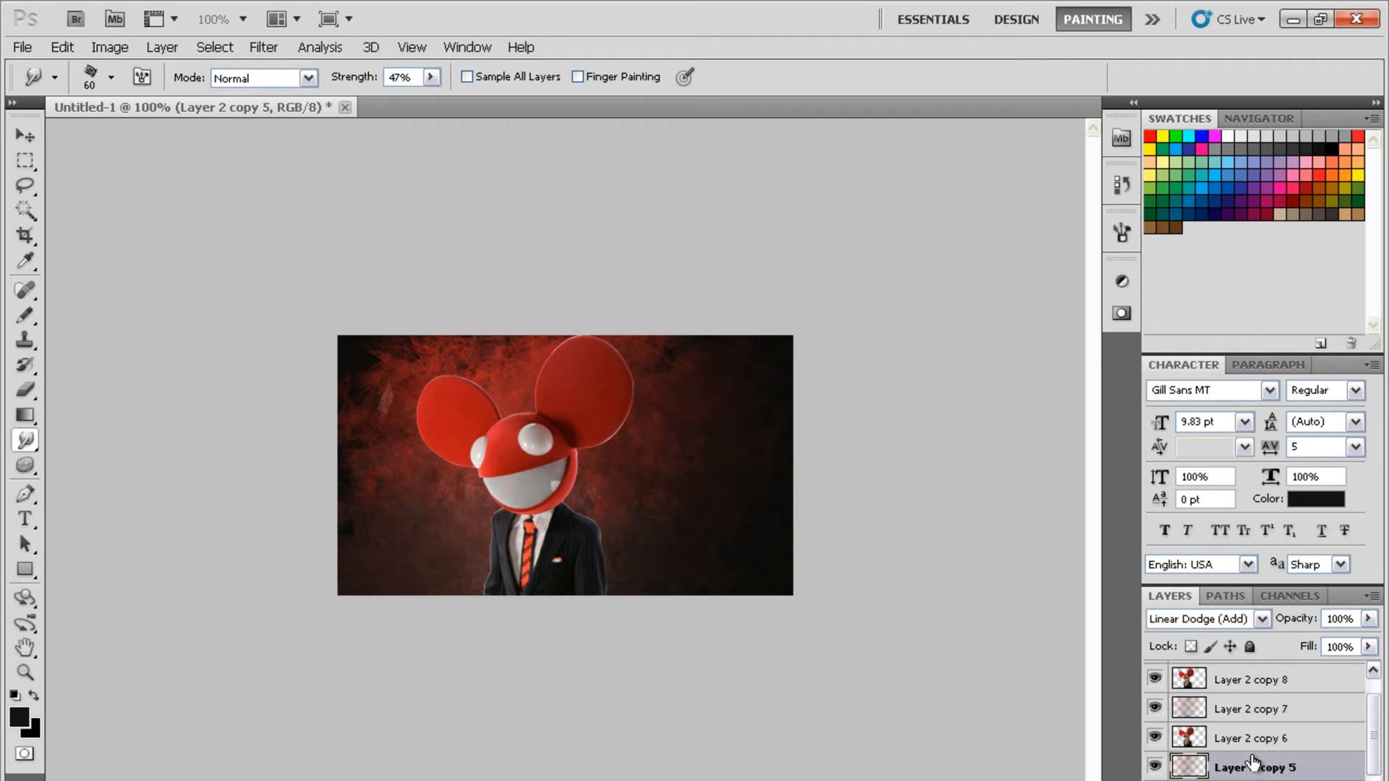
left_click(1227, 736)
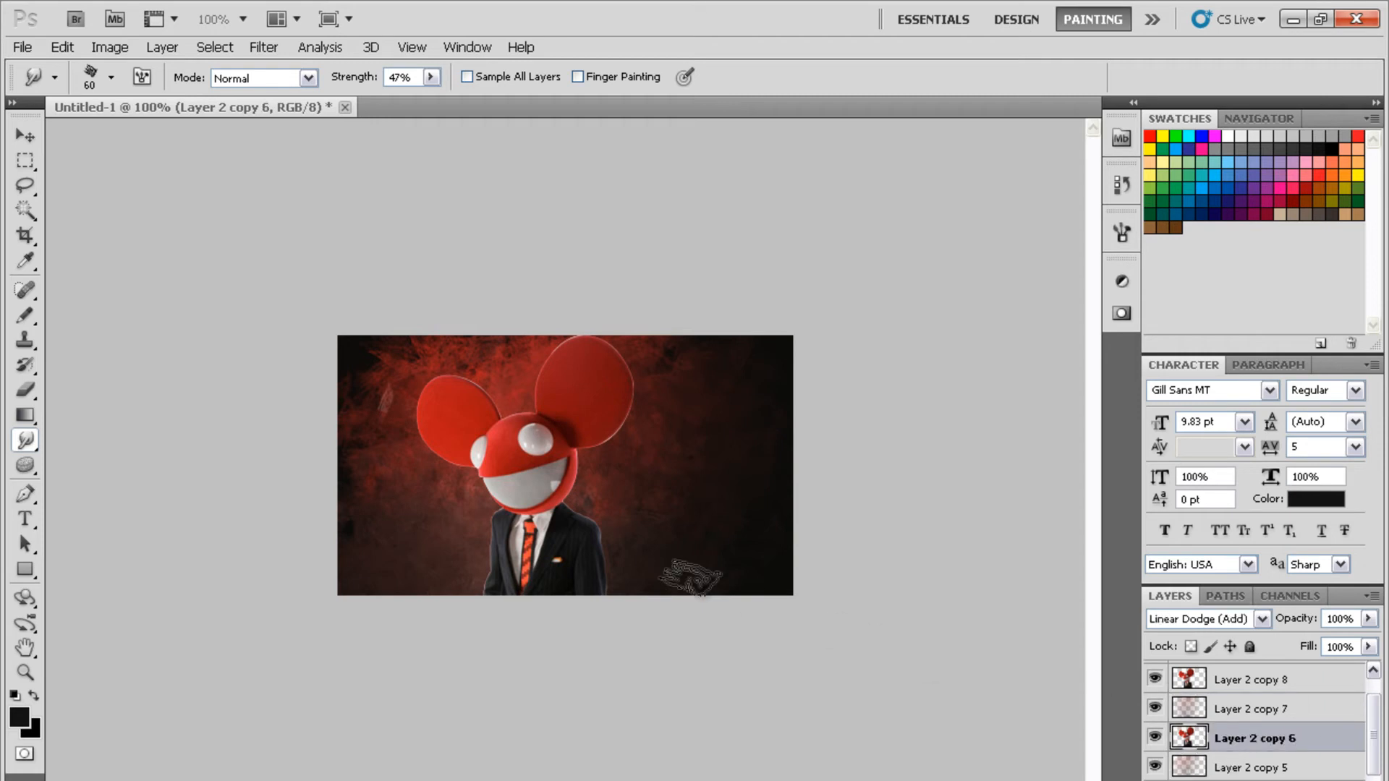
right_click(638, 521)
left_click(706, 738)
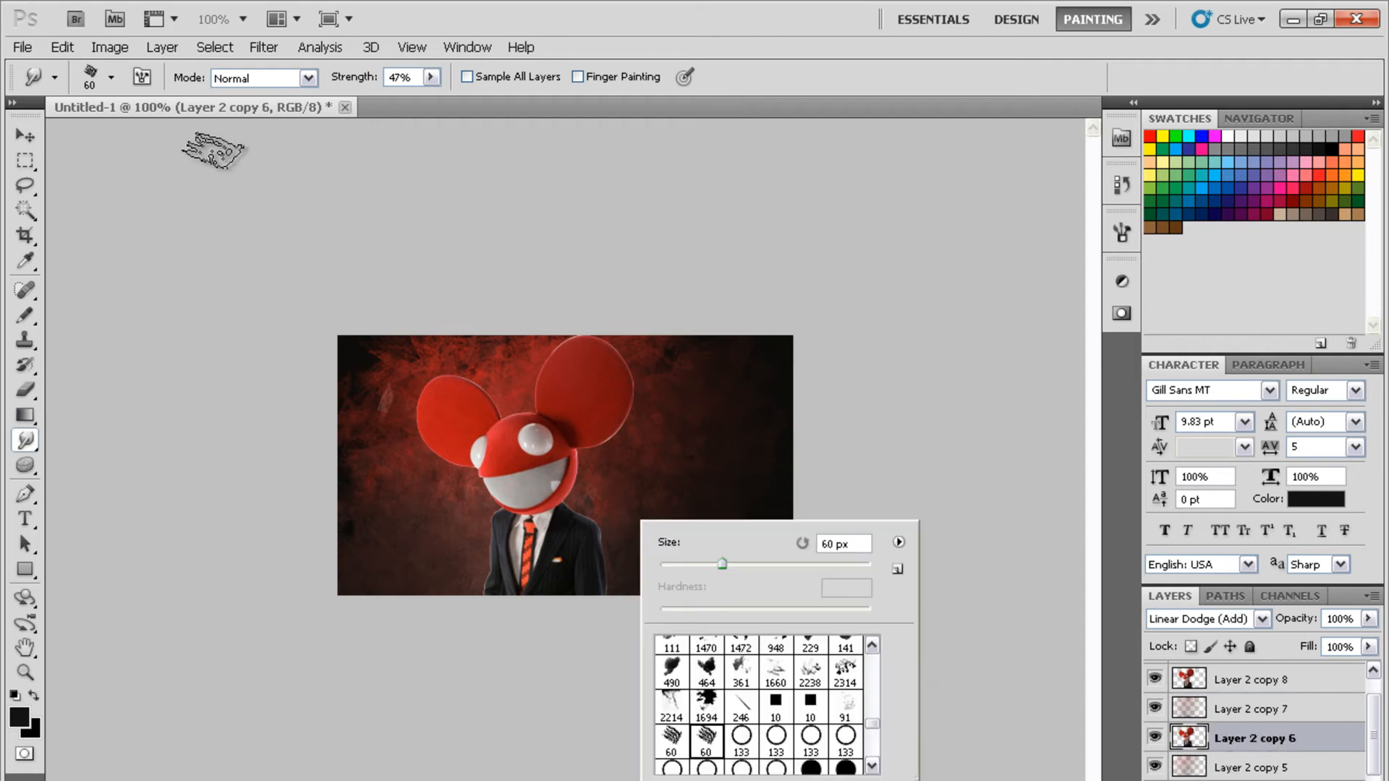
Check the Shape Dynamics and Scattering settings of the second chalk brush, including scatter, count and count jitter
left_click(143, 78)
left_click(795, 306)
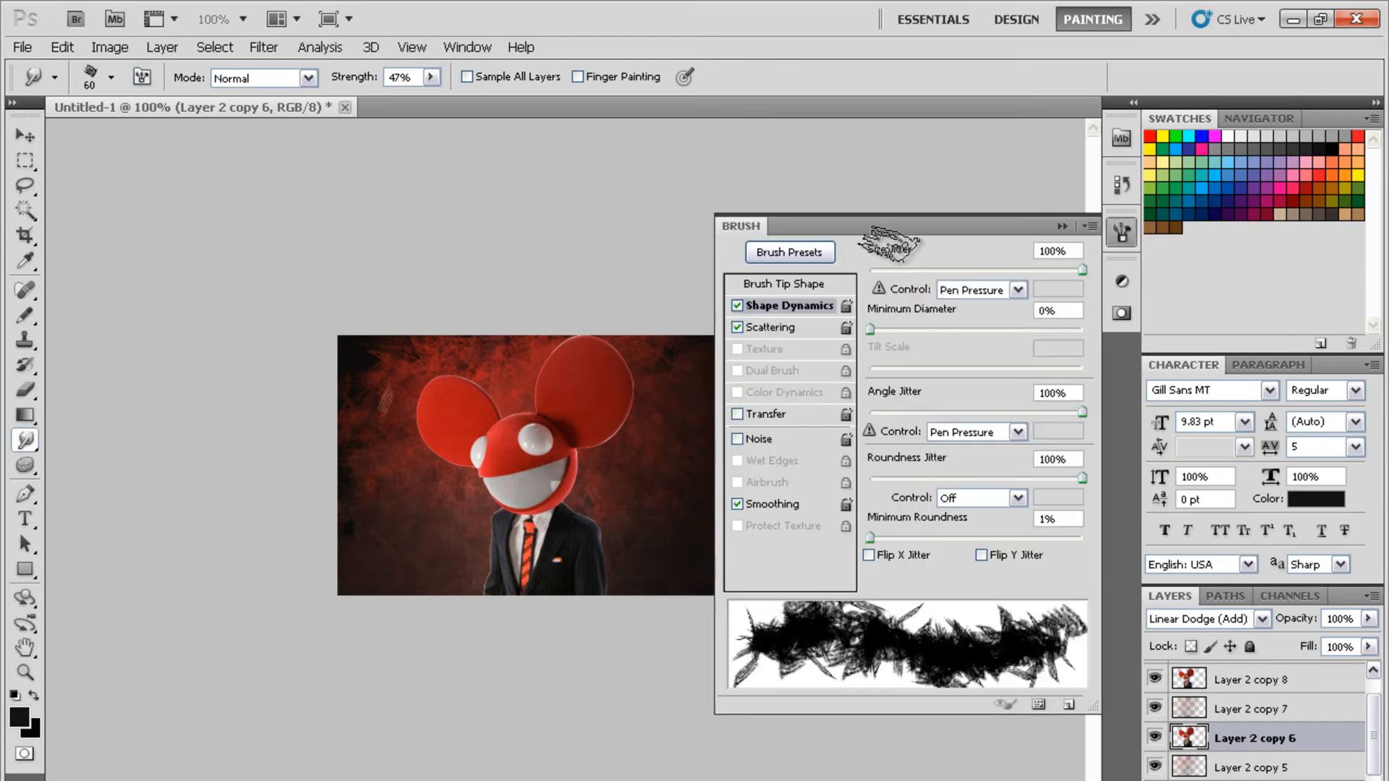
left_click(800, 329)
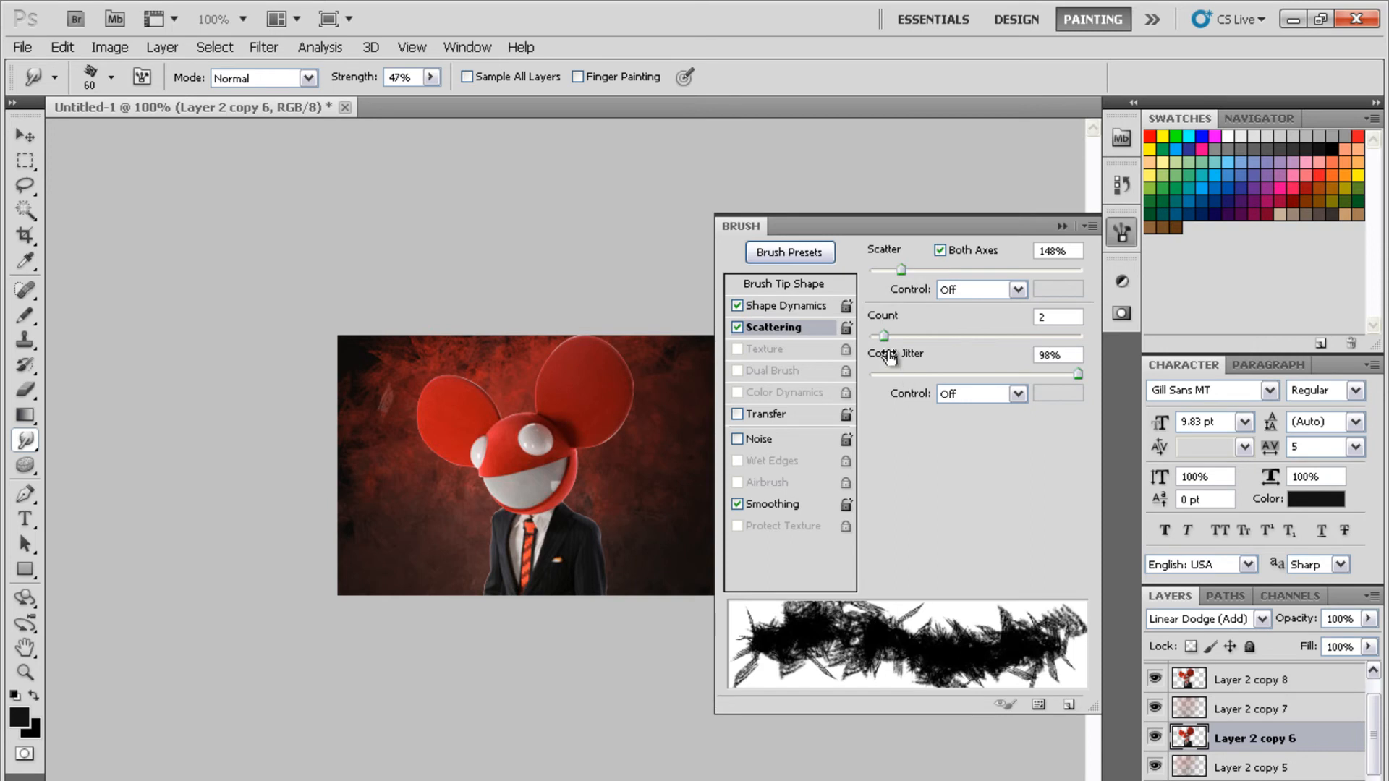
mouse_move(886, 337)
left_mouse_down()
mouse_move(872, 337)
mouse_move(885, 336)
left_mouse_up()
left_click(1121, 232)
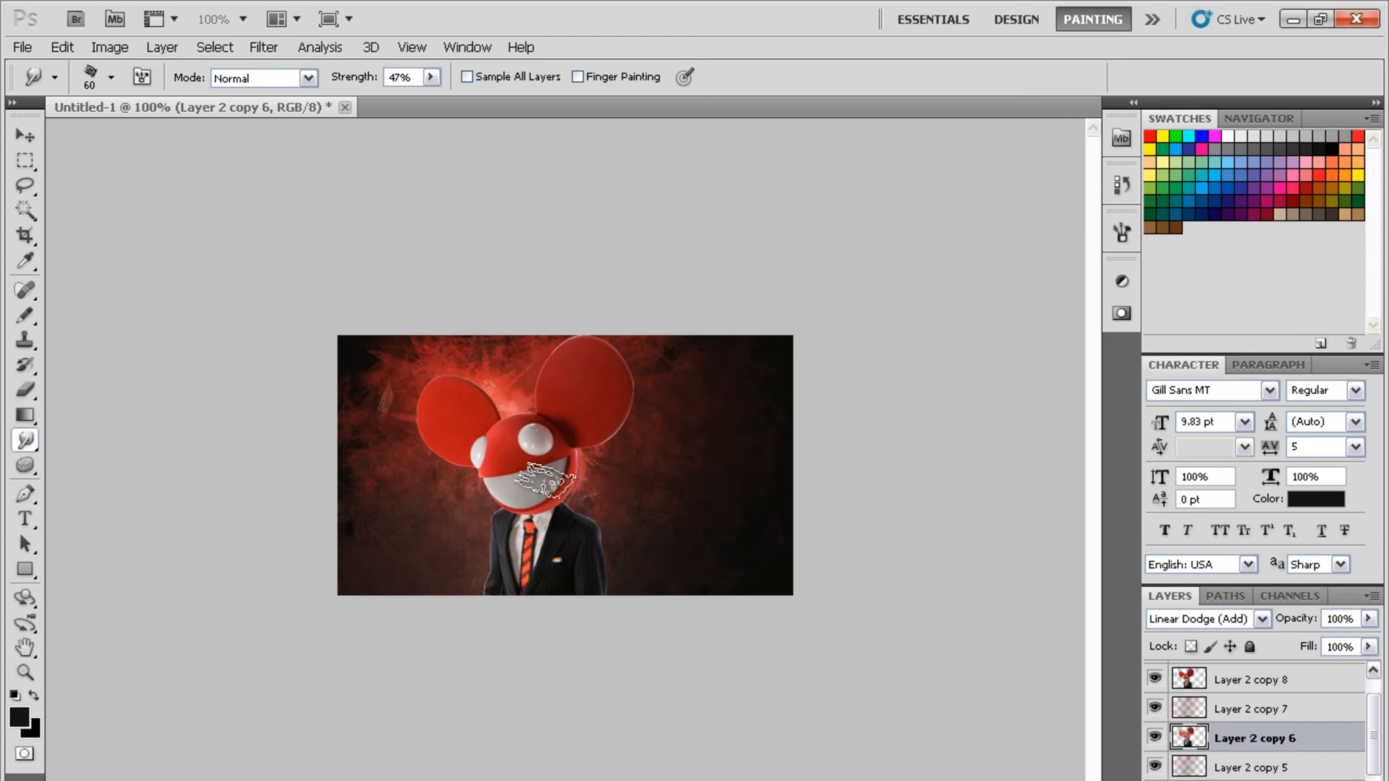
Smudge the character on Layer 2 copy 6 outward into a red glow around the head and body
left_click_drag(586, 485, 449, 612)
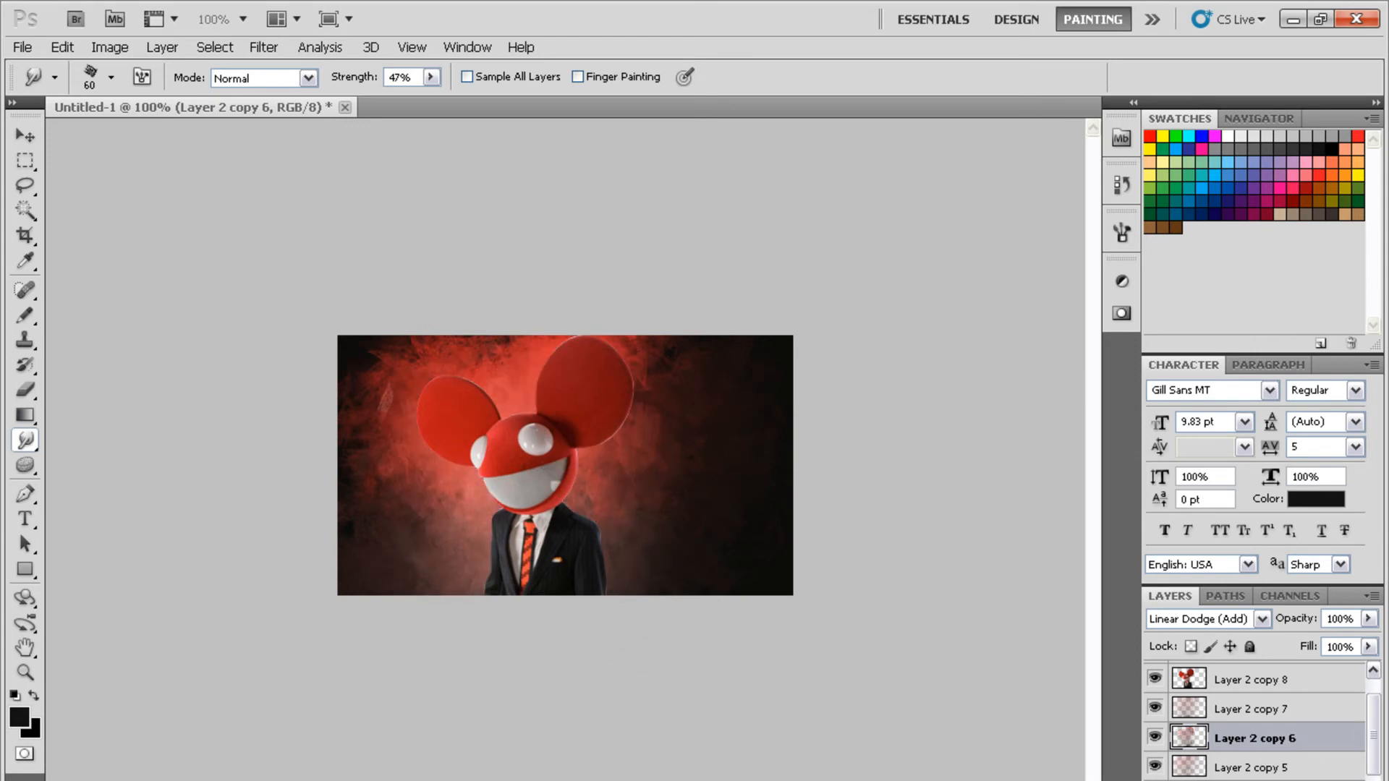
Smudge the character on Layer 2 copy 8, then work on down through Layer 2 copy 6 and Layer 2 copy 5
left_click(1267, 683)
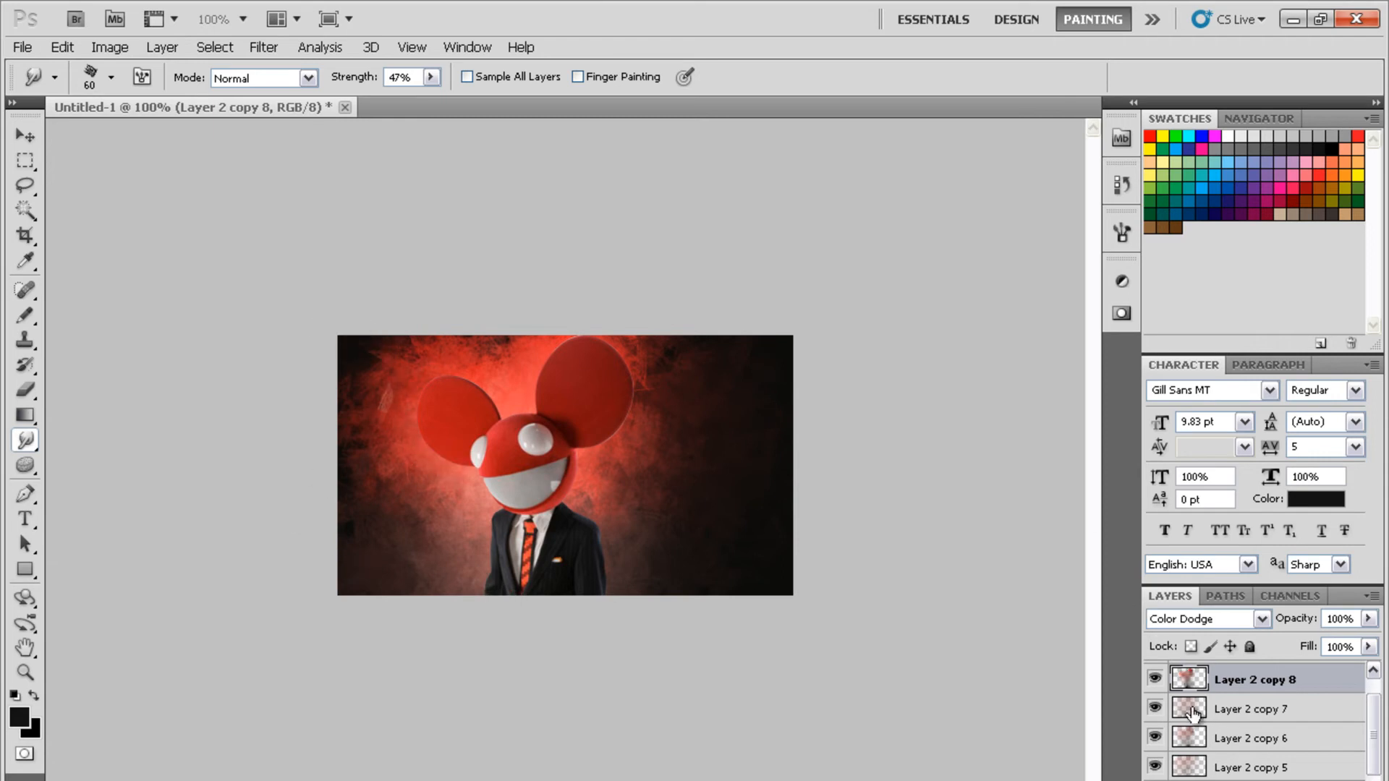
key("alt+bracketleft")
key("alt+bracketleft")
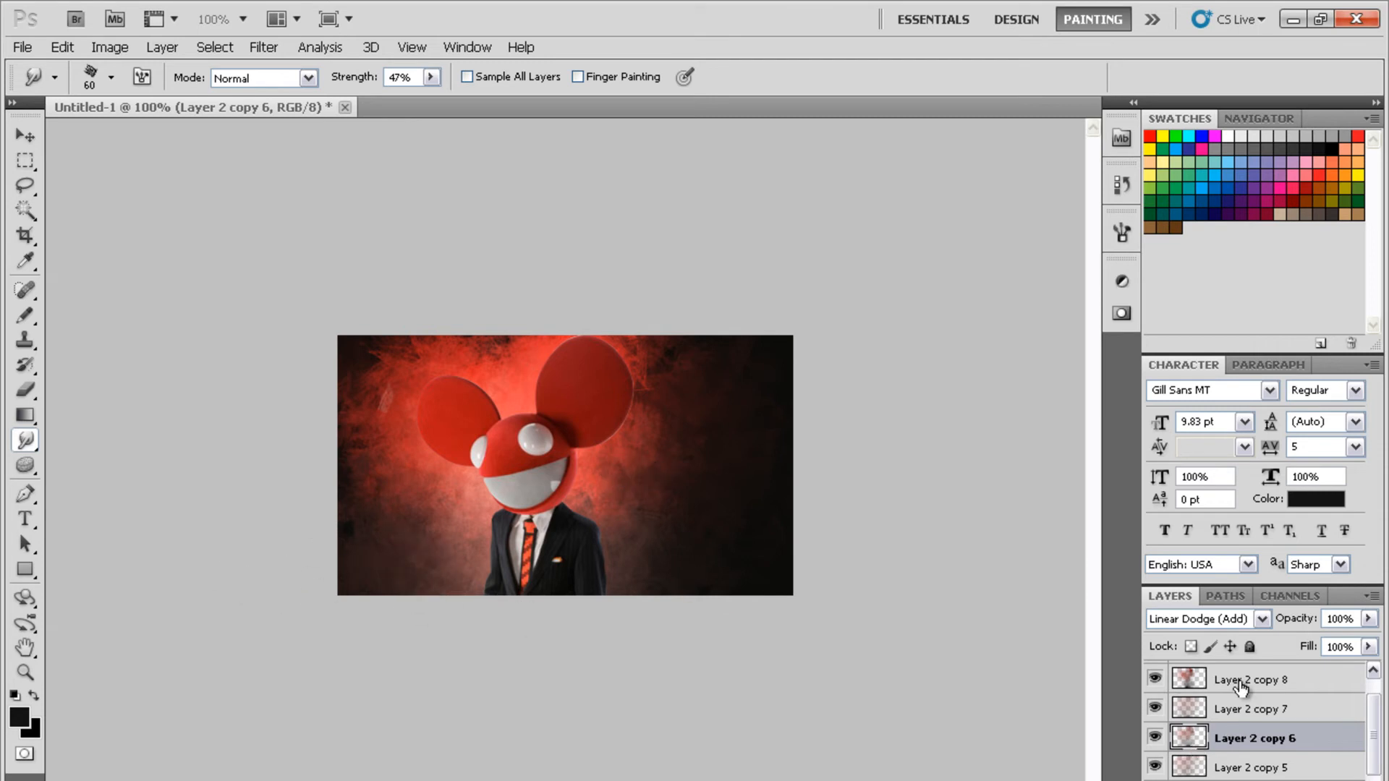
key("alt+bracketleft")
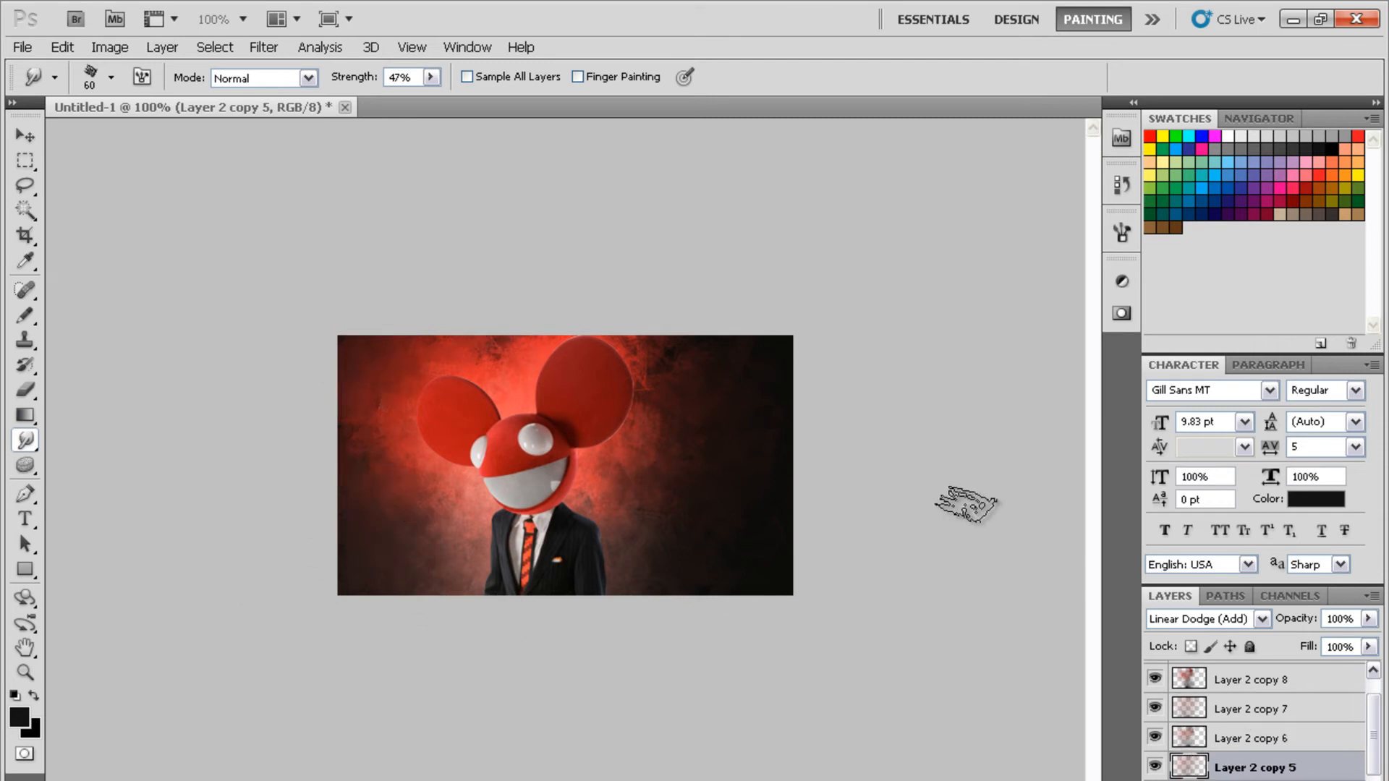
Make Layer 2 copy 9 active and toggle its visibility to compare the smudged background with and without the character
key("alt+bracketright")
key("alt+bracketright")
key("alt+bracketright")
key("alt+bracketright")
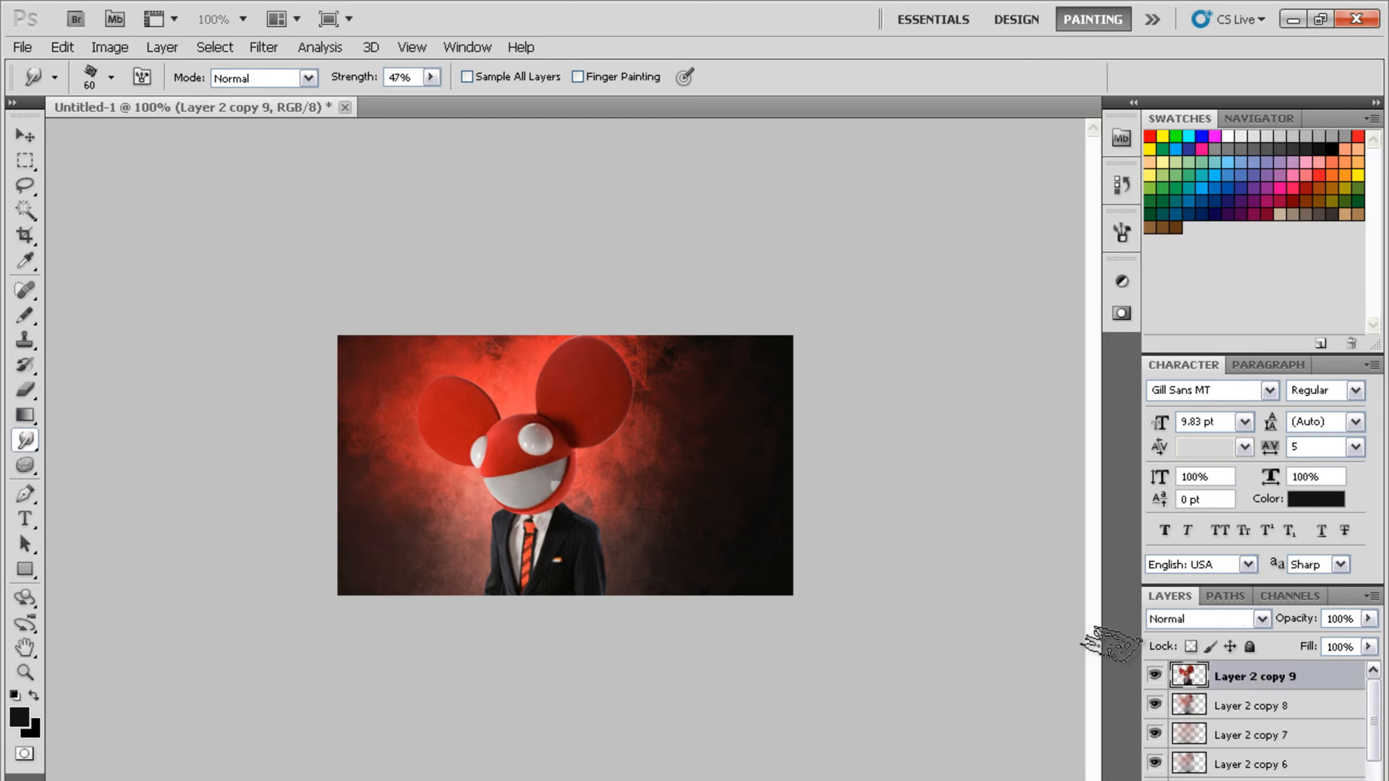
left_click(1156, 675)
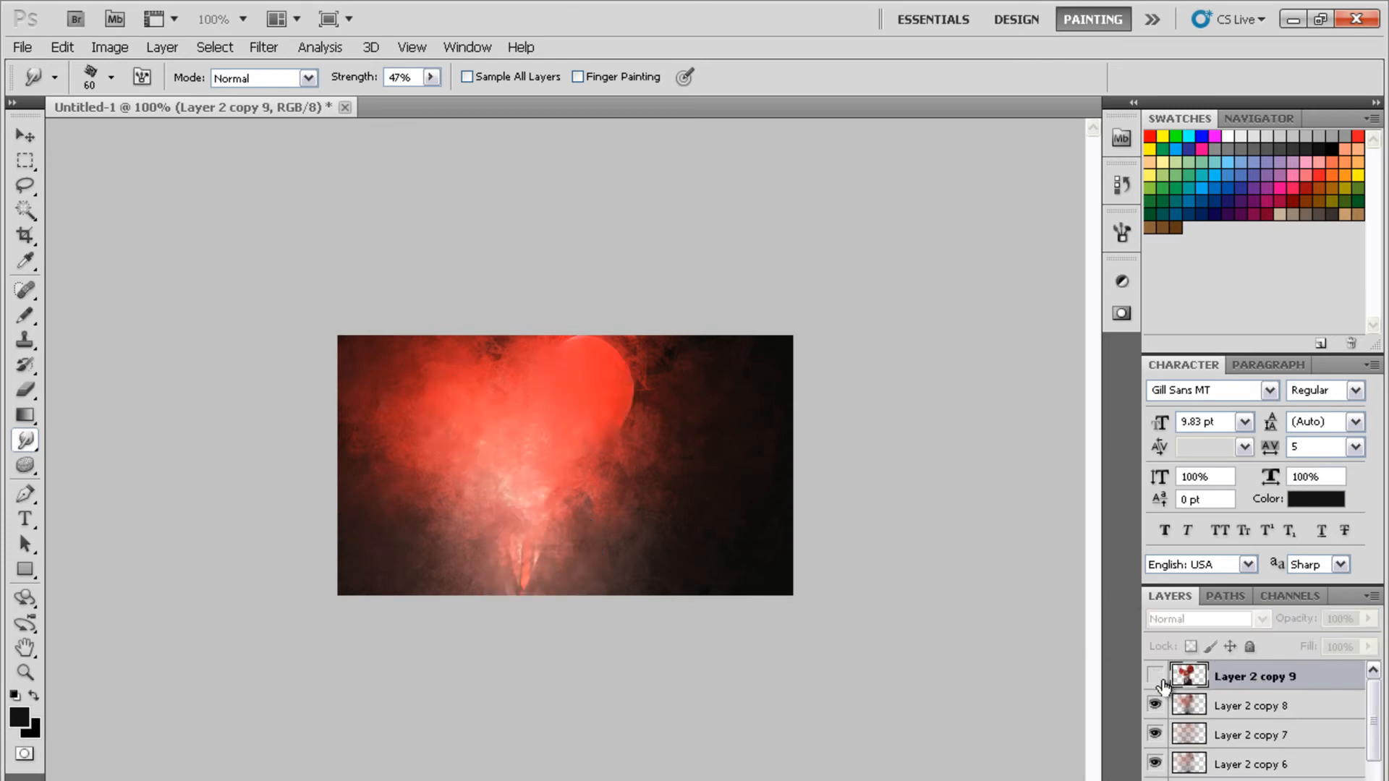
left_click(1155, 676)
left_click(1155, 677)
left_click(1156, 676)
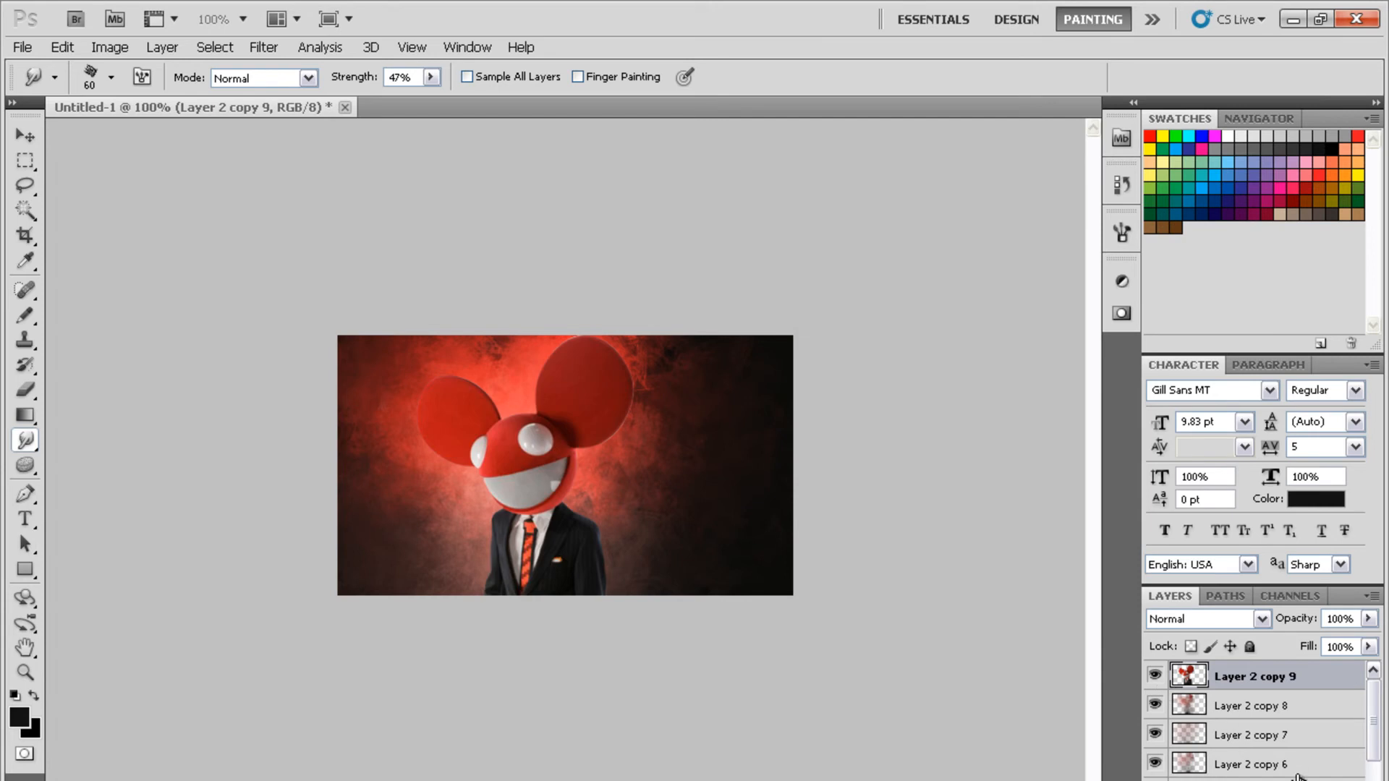
Add a new layer above Layer 2 copy 9 and fill it with a diagonal black-to-white linear gradient, lightest at the upper-left corner
key("ctrl+shift+alt+n")
left_click(21, 425)
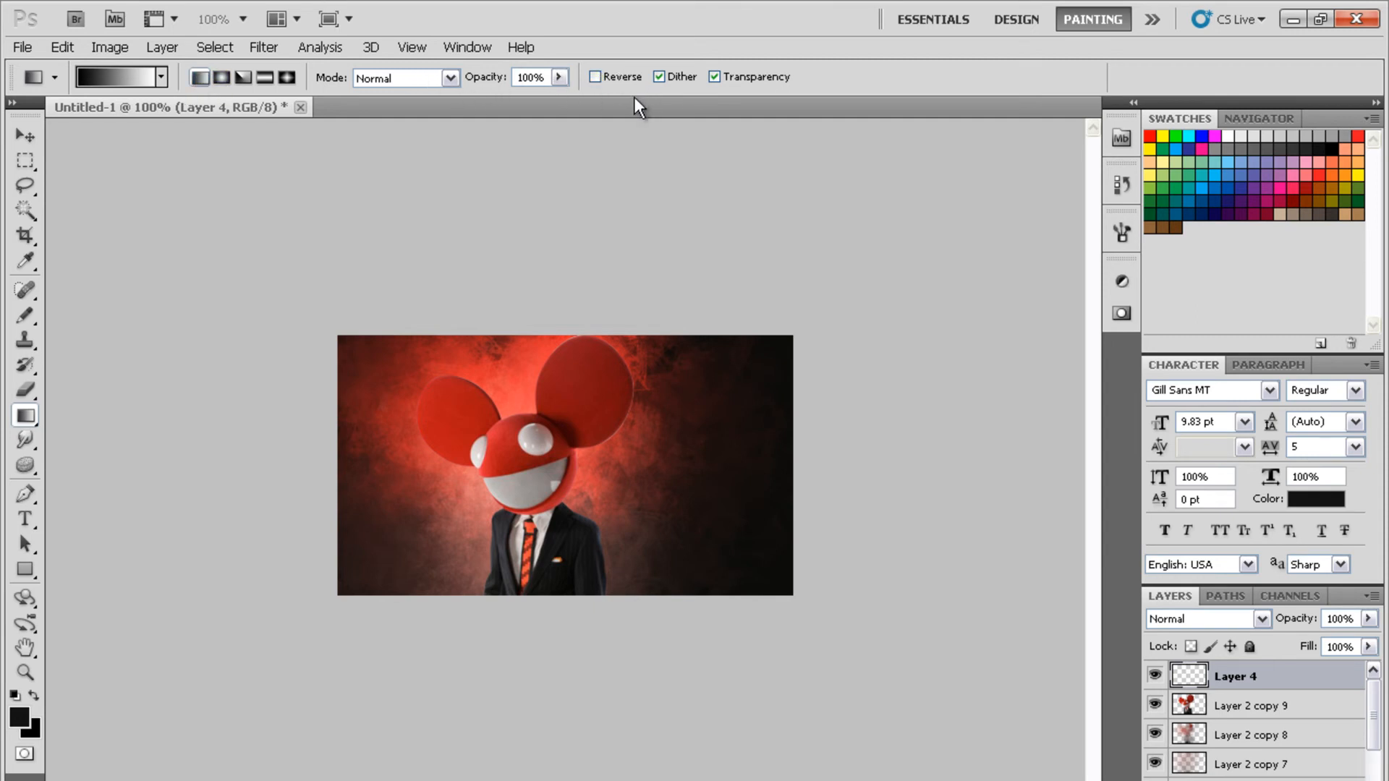
left_click_drag(620, 700, 406, 301)
left_click_drag(618, 627, 435, 308)
left_click_drag(655, 593, 341, 236)
mouse_move(394, 333)
left_mouse_down()
mouse_move(497, 589)
mouse_move(601, 594)
left_mouse_up()
left_click_drag(546, 503, 439, 275)
mouse_move(559, 604)
left_mouse_down()
mouse_move(403, 249)
mouse_move(467, 261)
left_mouse_up()
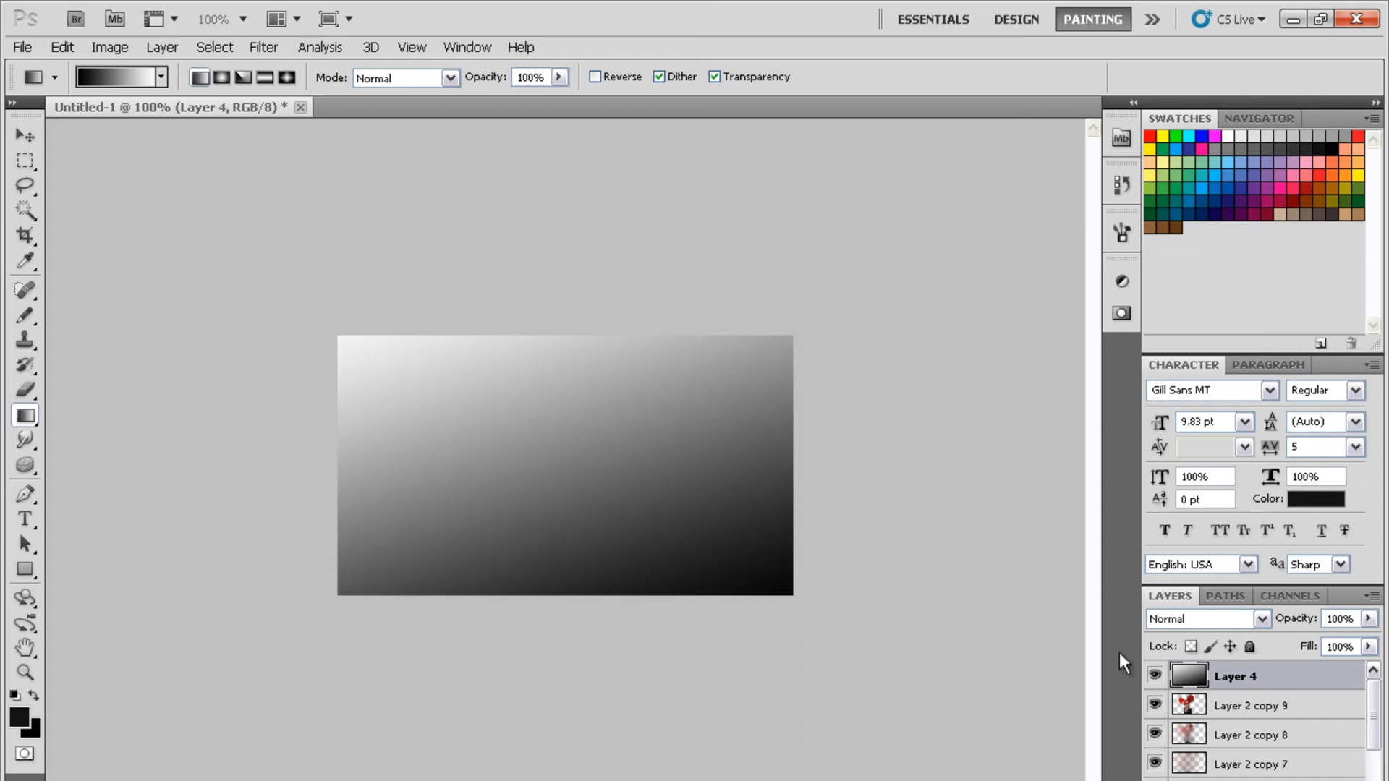
Set the gradient layer to Overlay blending and redraw its gradient diagonally, lighting the upper-left corner and darkening the lower right
left_click(1201, 618)
left_click(1196, 316)
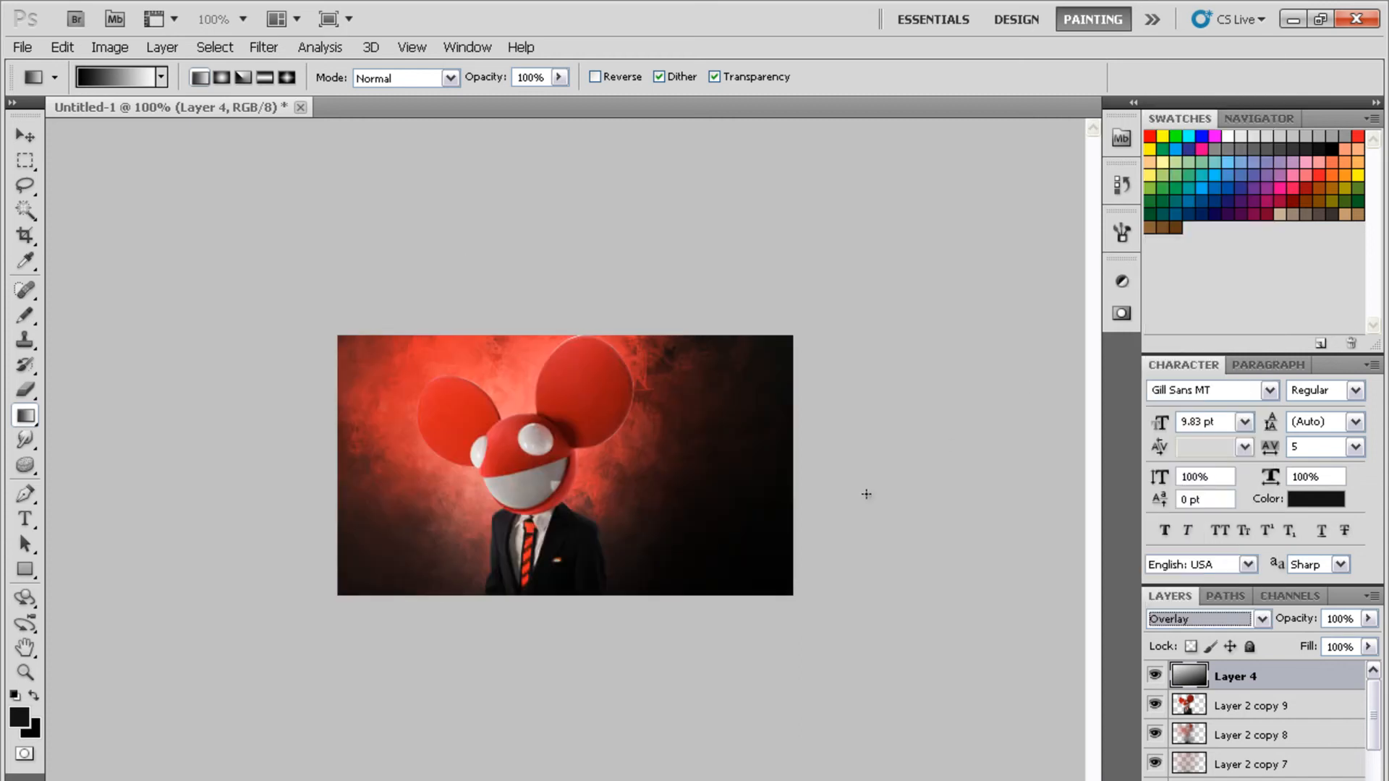
left_click_drag(707, 632, 427, 280)
left_click_drag(710, 666, 516, 374)
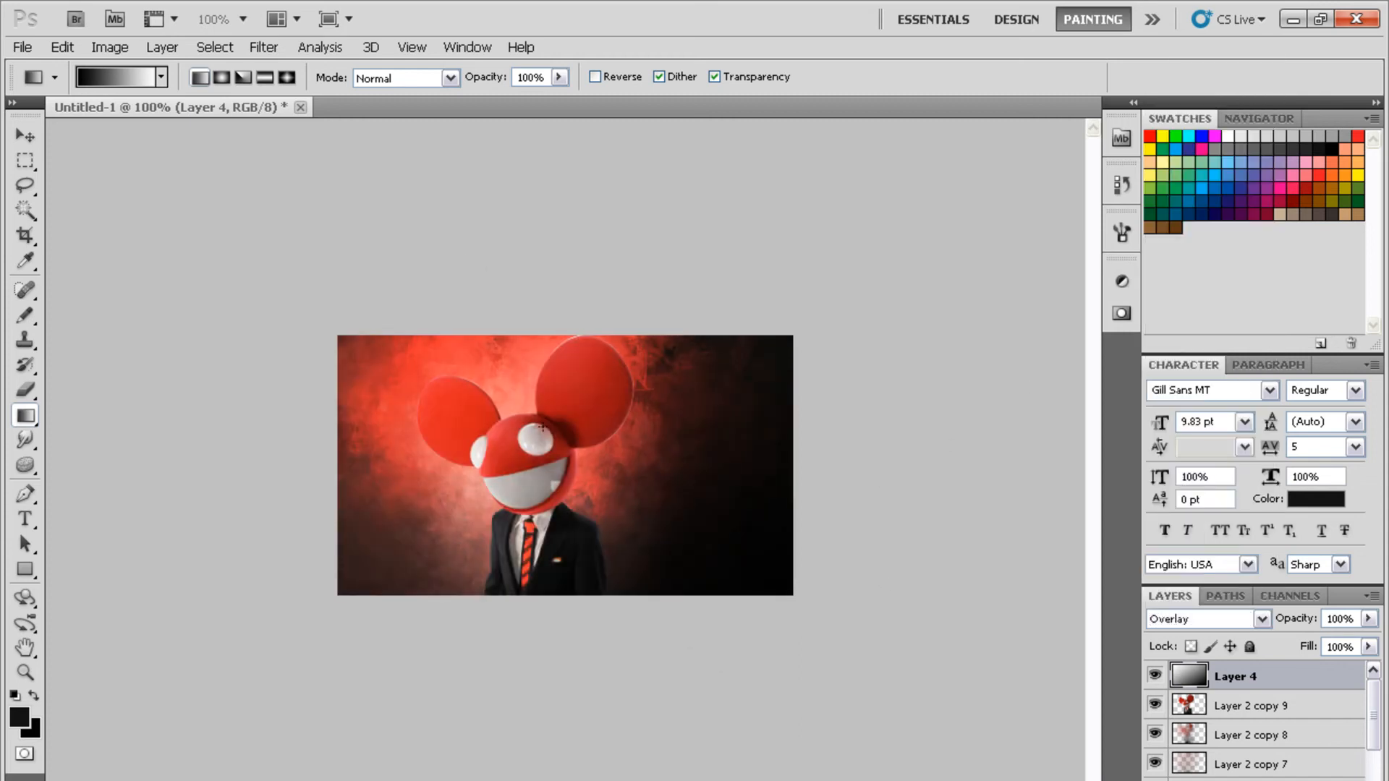
left_click_drag(538, 596, 379, 338)
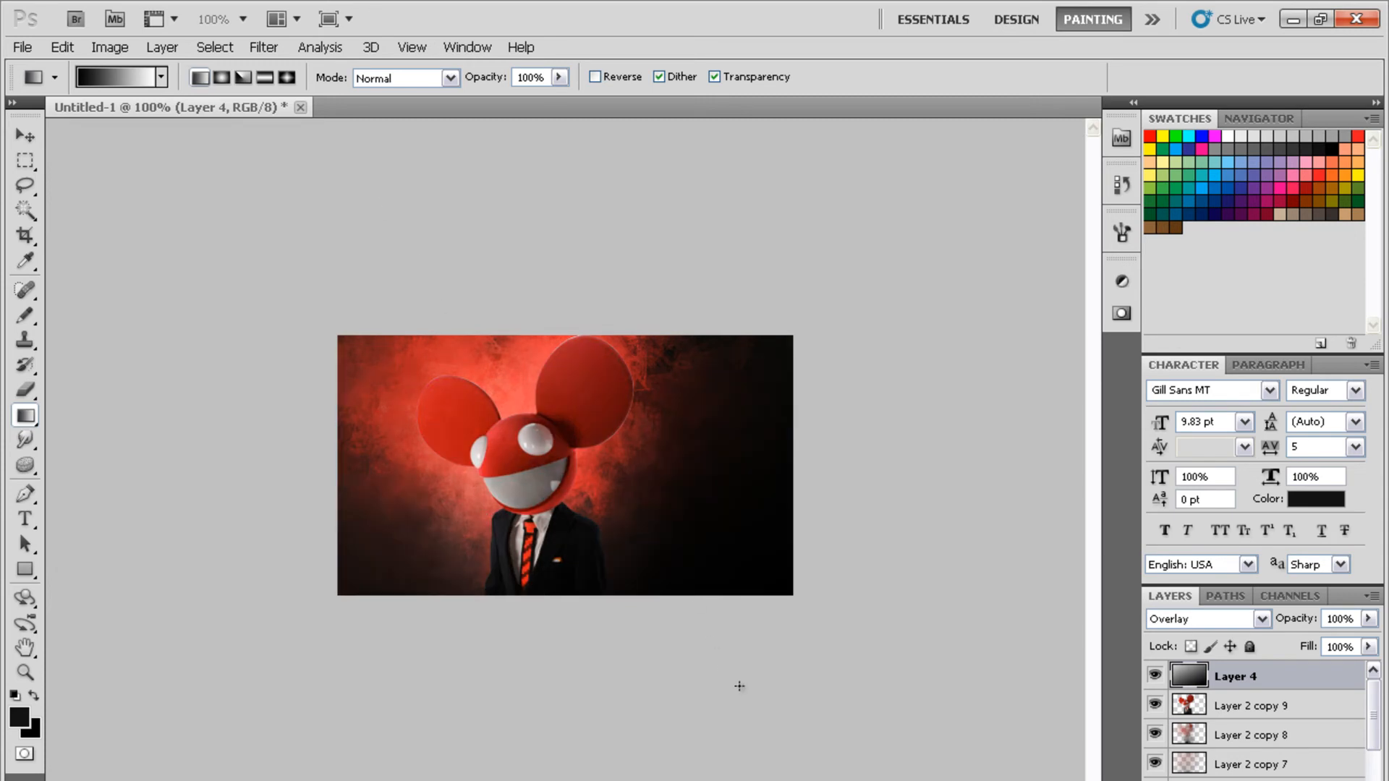
left_click_drag(516, 411, 410, 242)
left_click_drag(727, 574, 427, 295)
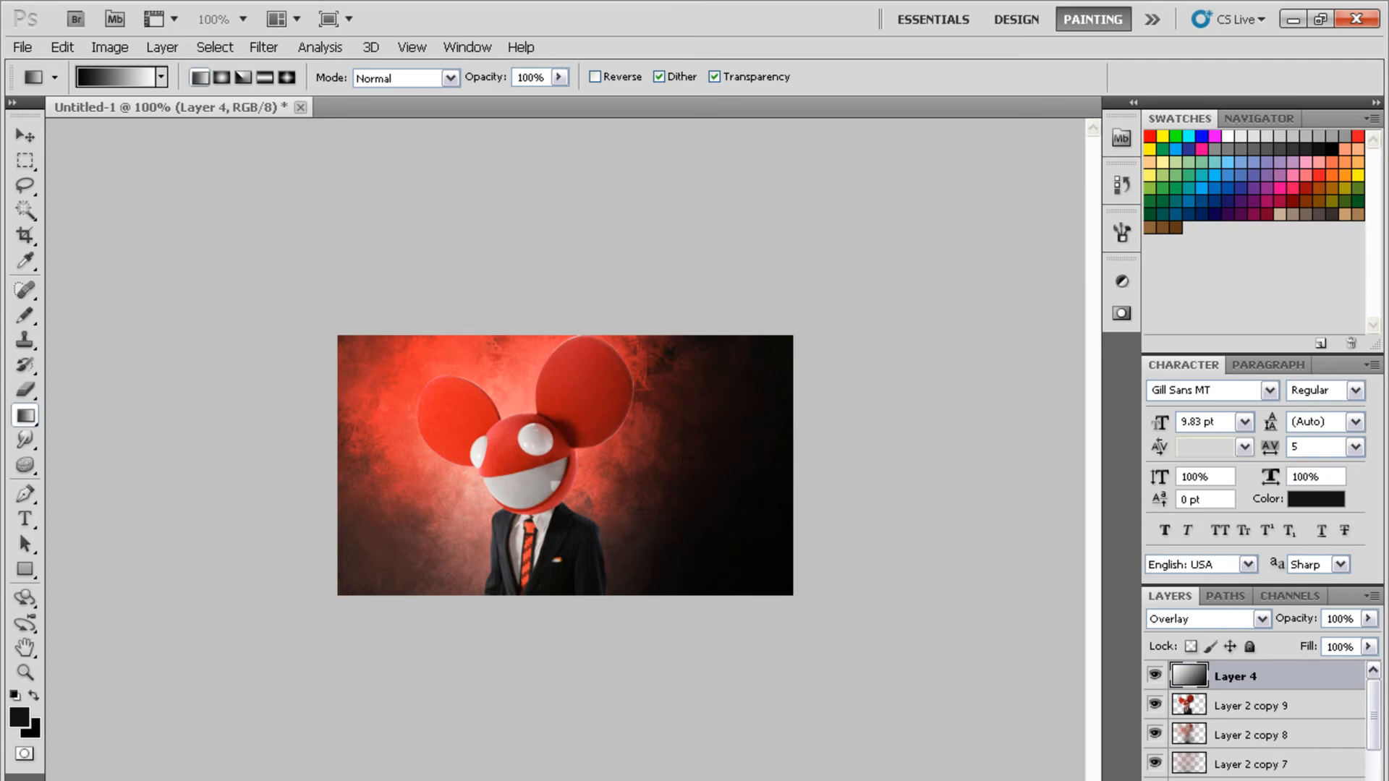
Add an empty layer above Layer 4 and open the image f5 from the OpticalFlaresPack folder
key("ctrl+shift+alt+n")
key("r")
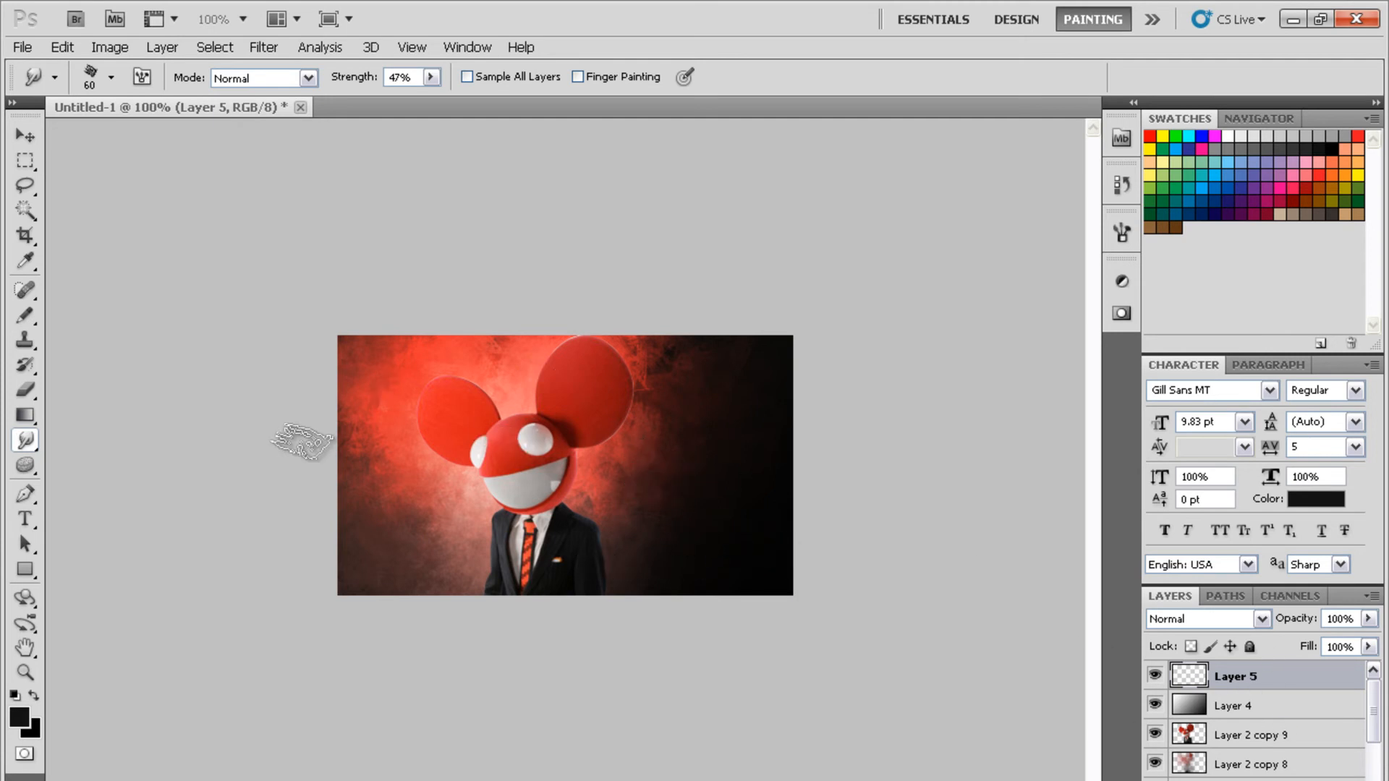
left_click(22, 47)
left_click(27, 91)
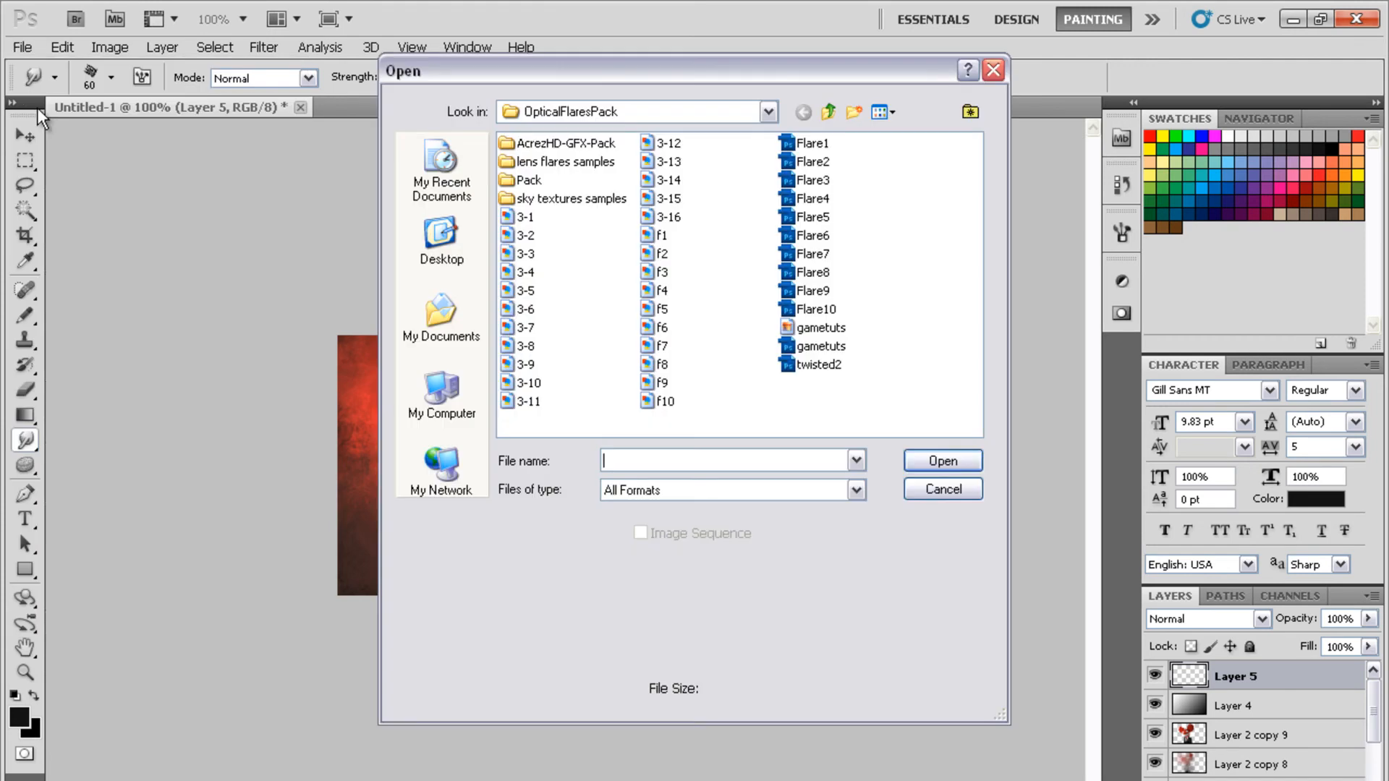
left_click(668, 307)
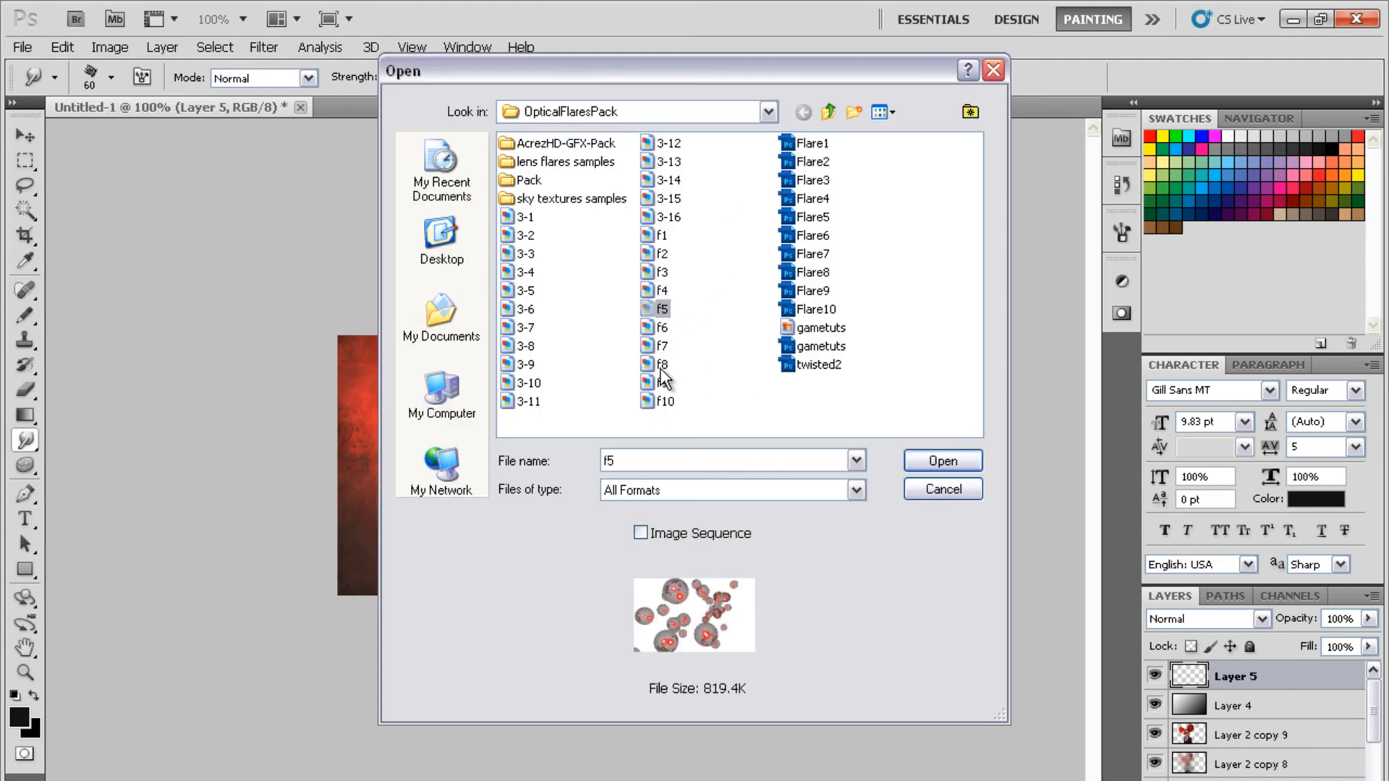
key("Return")
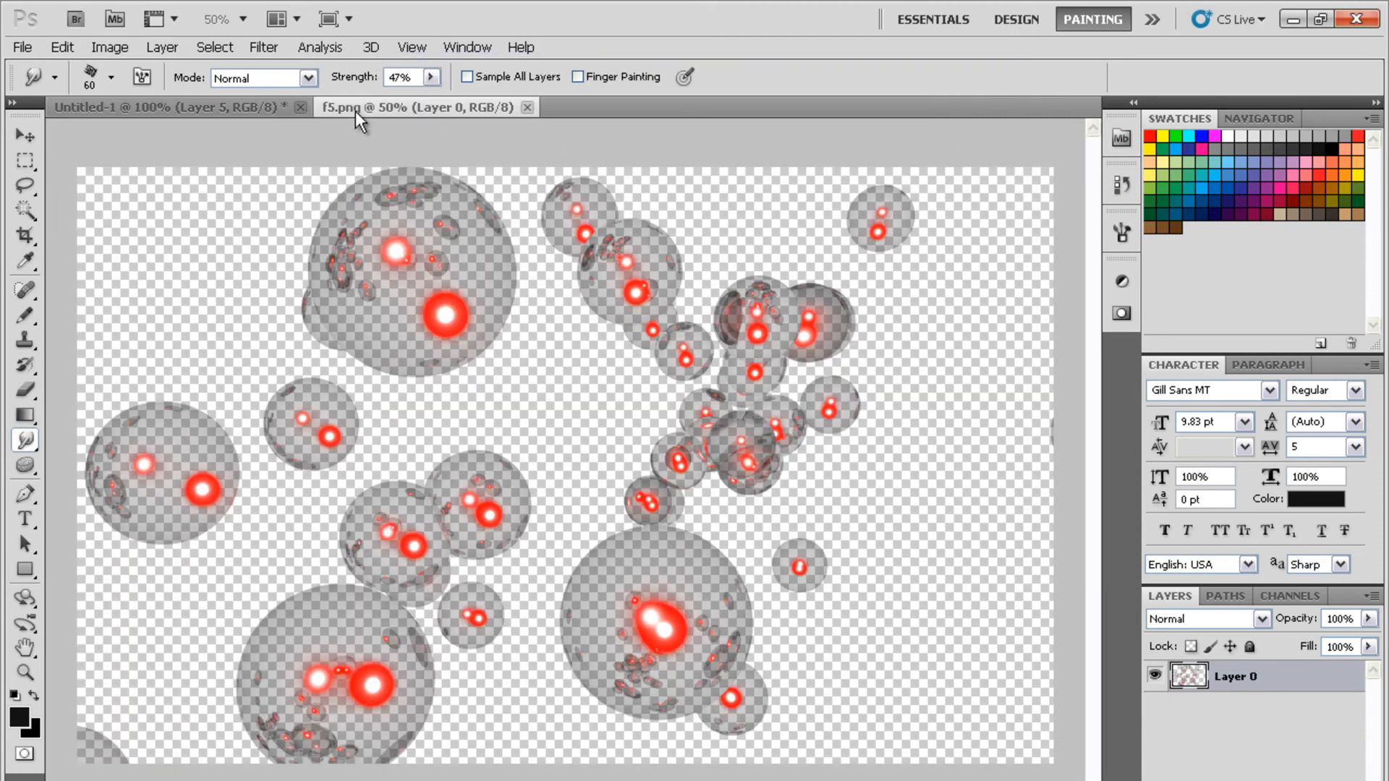
Copy the f5 flare image into the Untitled-1 composition as a new layer and close the f5 document
left_click_drag(434, 106, 817, 241)
left_click(25, 135)
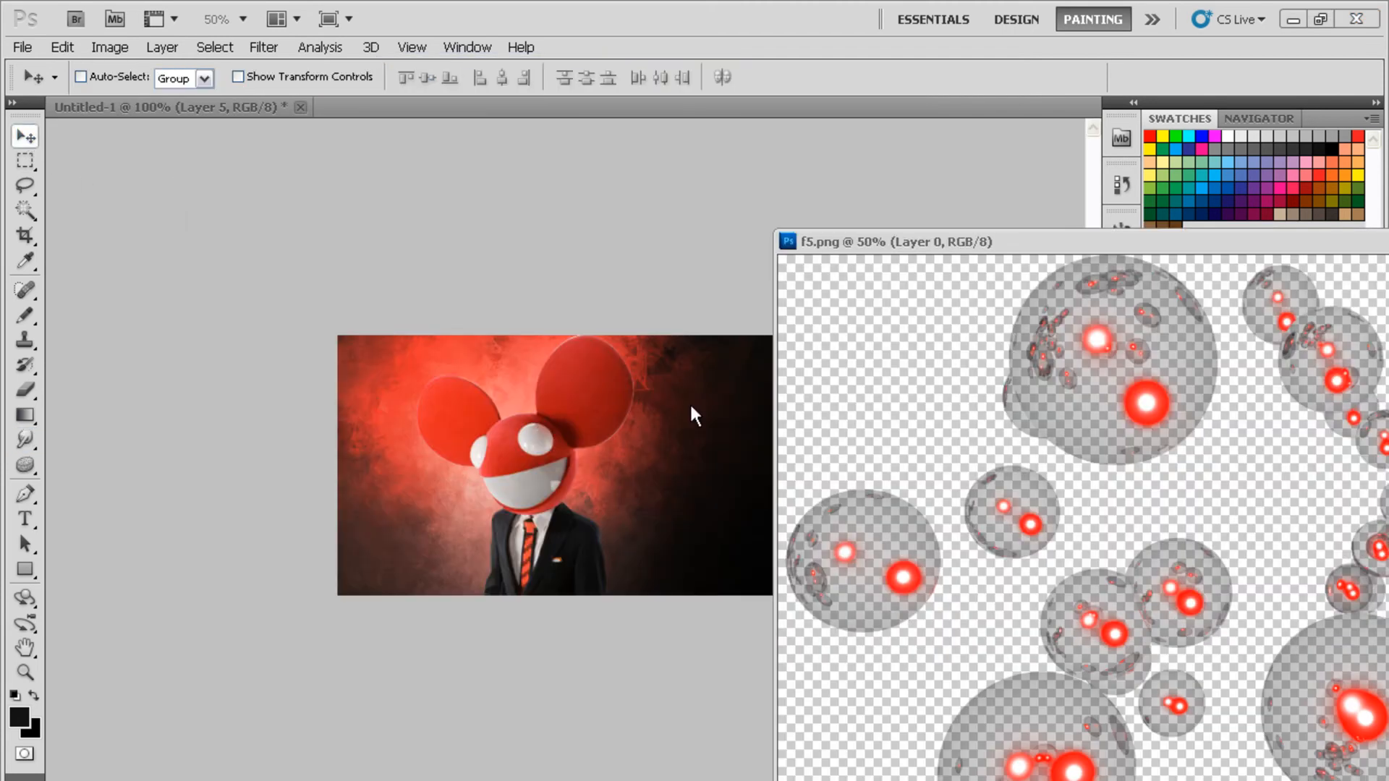
left_click_drag(790, 532, 347, 494)
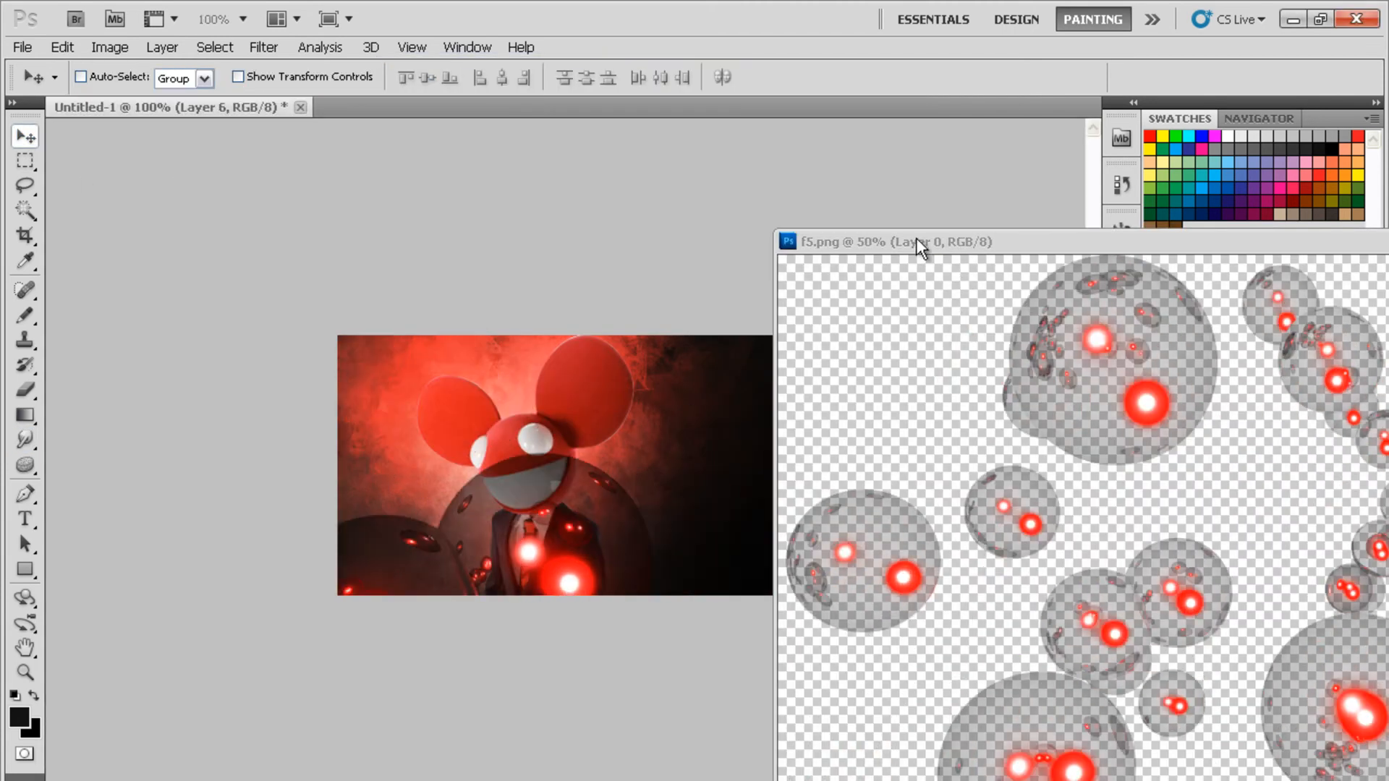
left_click_drag(913, 241, 361, 241)
left_click(1194, 227)
Set the flare layer to Screen blending and position its red lights beside the character's body
left_click(1250, 624)
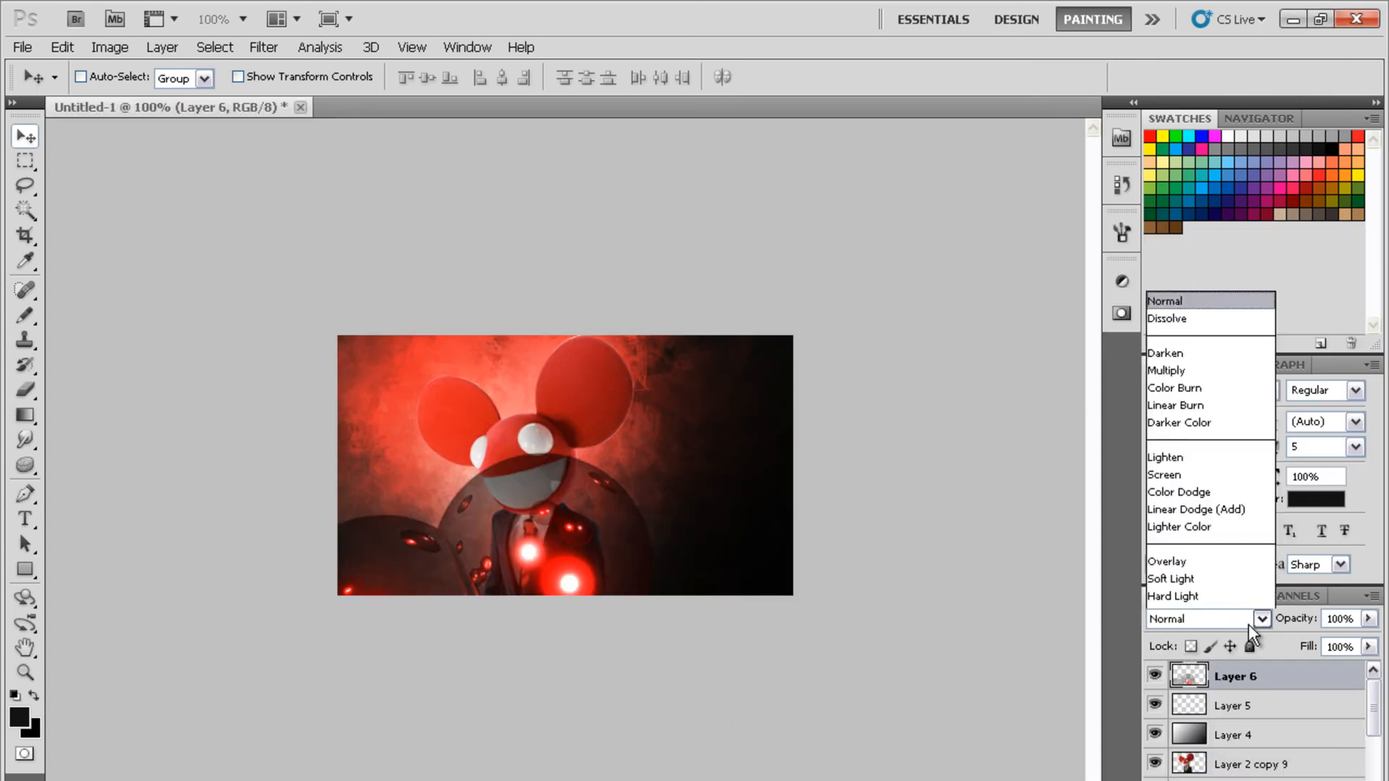
left_click(1194, 230)
mouse_move(701, 553)
left_mouse_down()
mouse_move(837, 712)
mouse_move(743, 741)
mouse_move(712, 650)
mouse_move(694, 698)
mouse_move(611, 533)
mouse_move(412, 530)
mouse_move(173, 499)
left_mouse_up()
left_click_drag(669, 546, 531, 536)
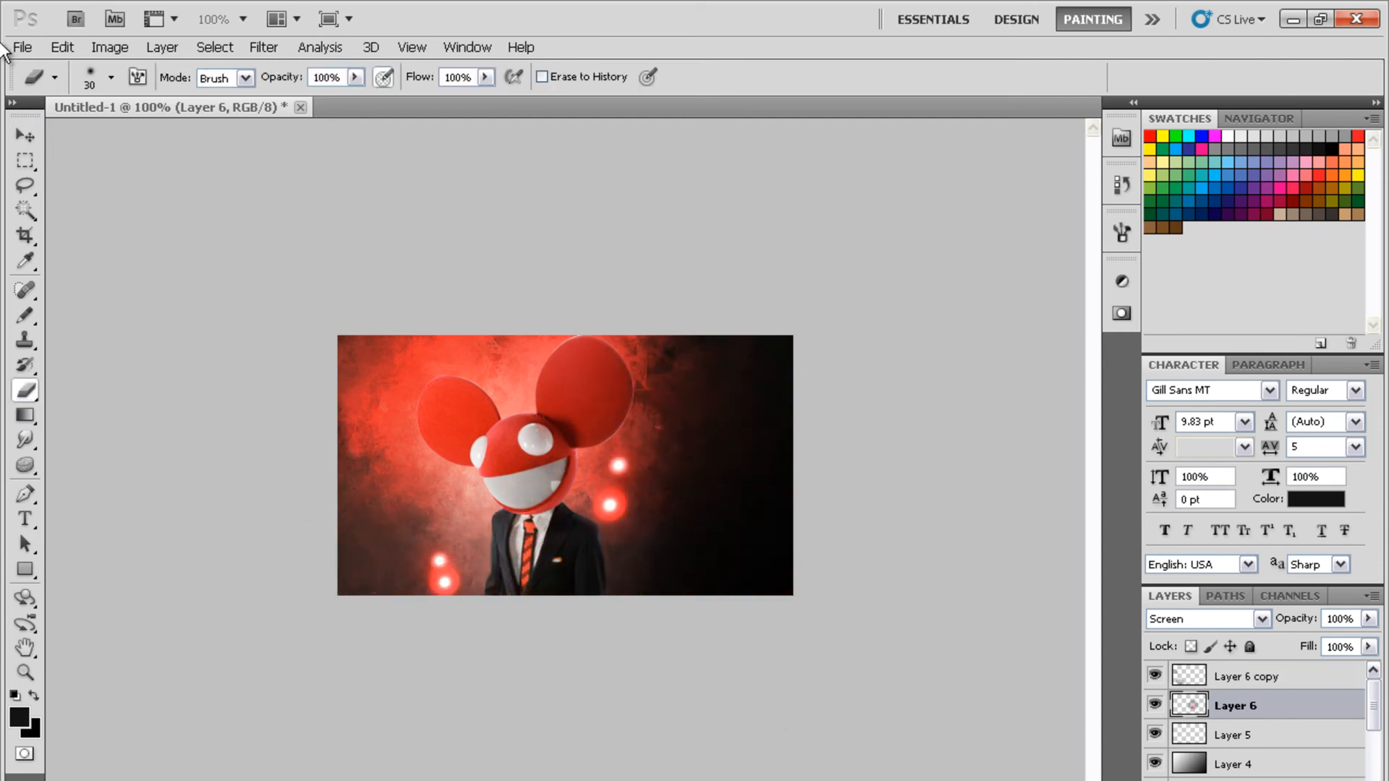
Bring one of the pack's Flare files into the composition above Layer 6 with Screen blending, and make Layer 6 copy active
left_click(20, 48)
left_click(93, 87)
left_click(812, 236)
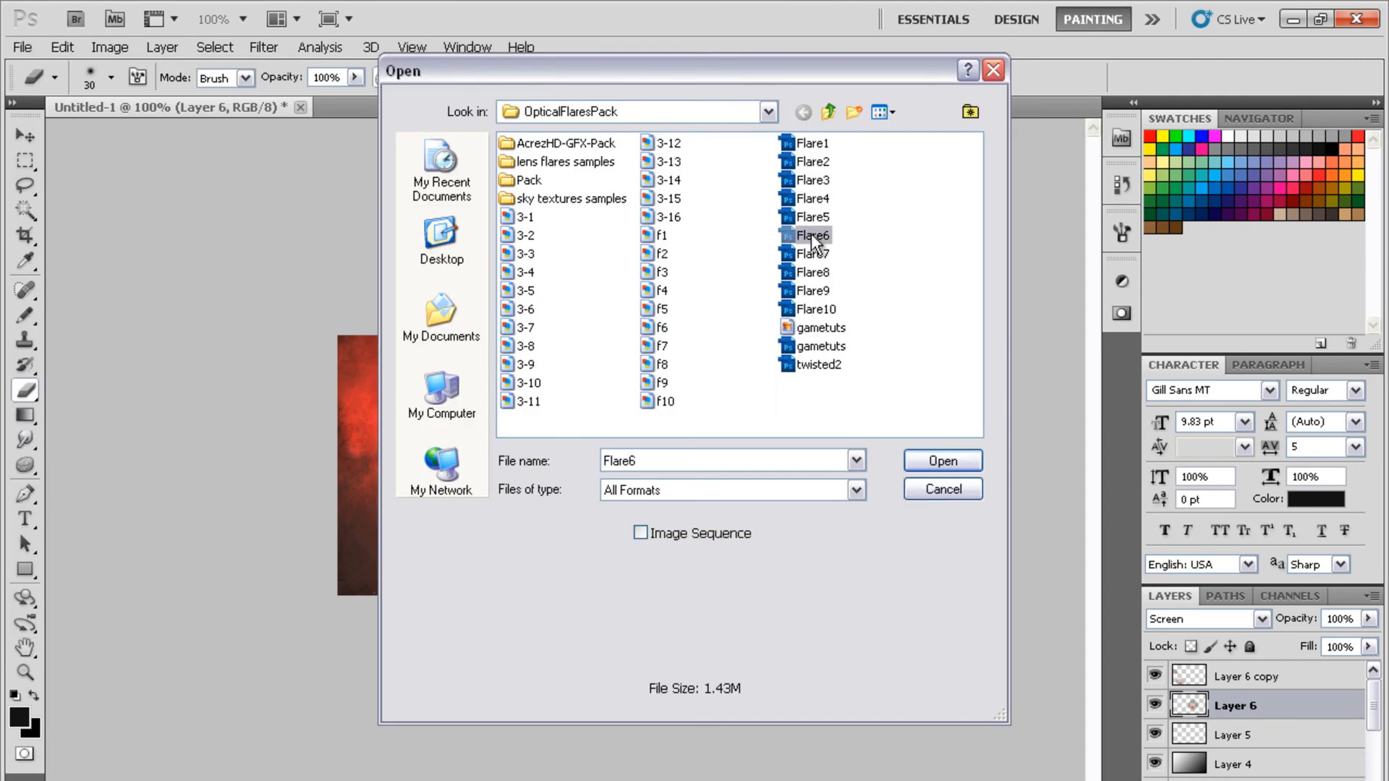
left_click(812, 197)
left_click(814, 178)
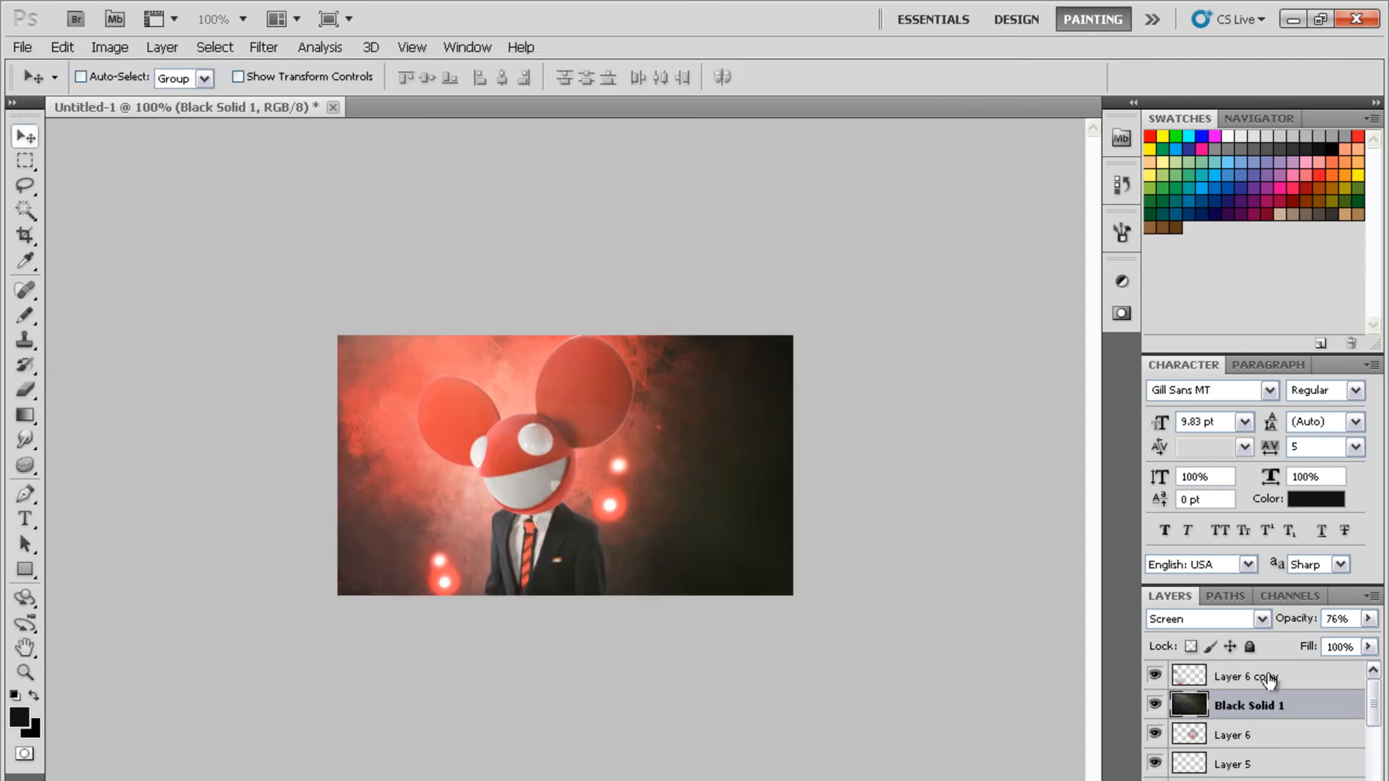
left_click(1268, 676)
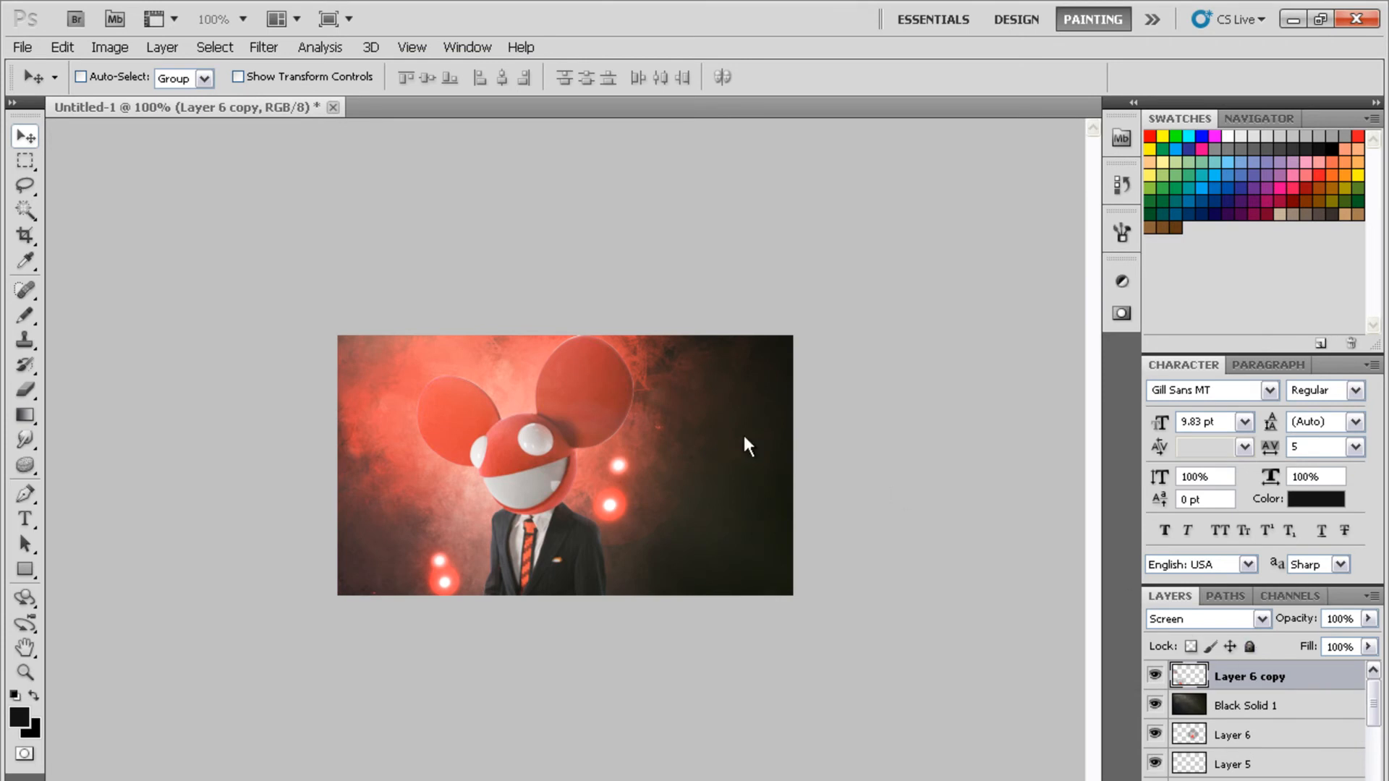
Browse the images in the Pack folder and open BlueDragon
left_click(24, 48)
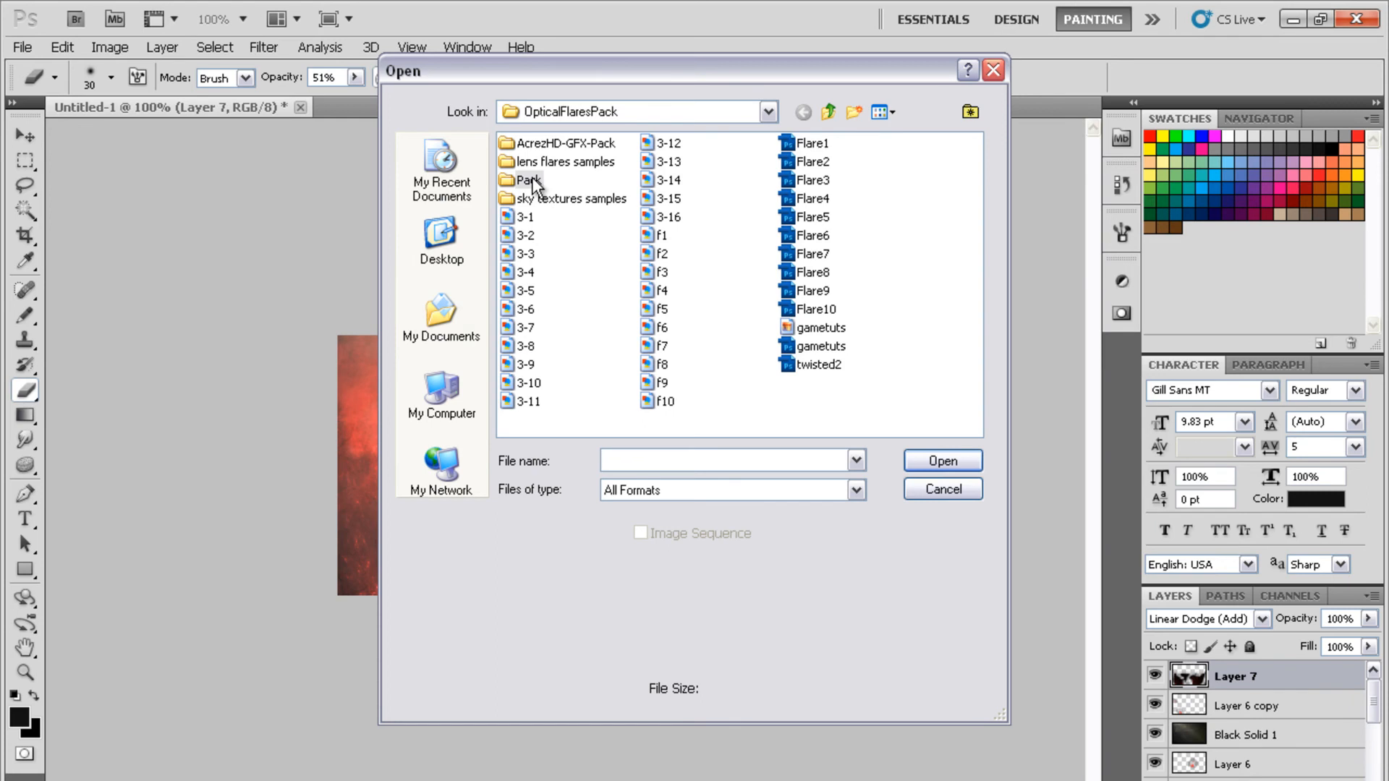
double_click(532, 178)
left_click(543, 235)
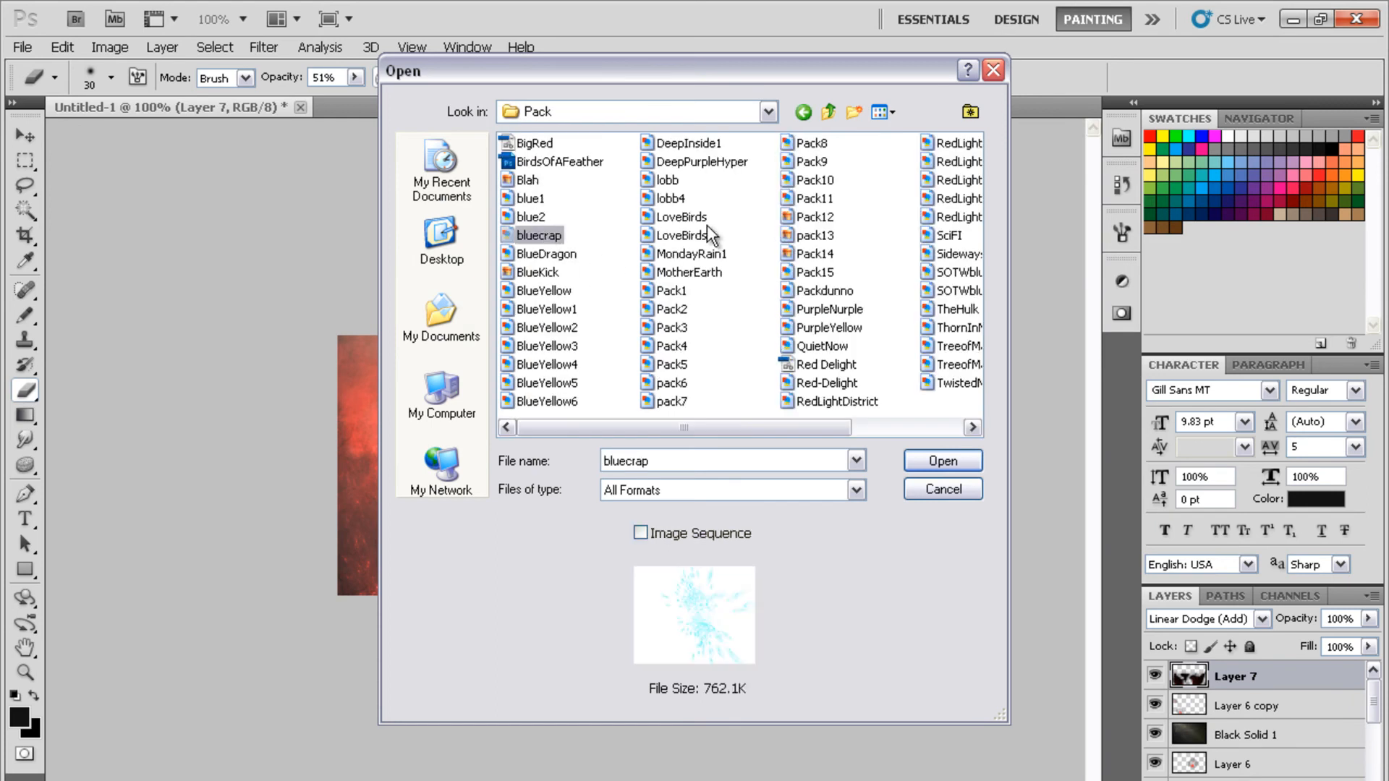
left_click(684, 254)
left_click(559, 237)
left_click(557, 247)
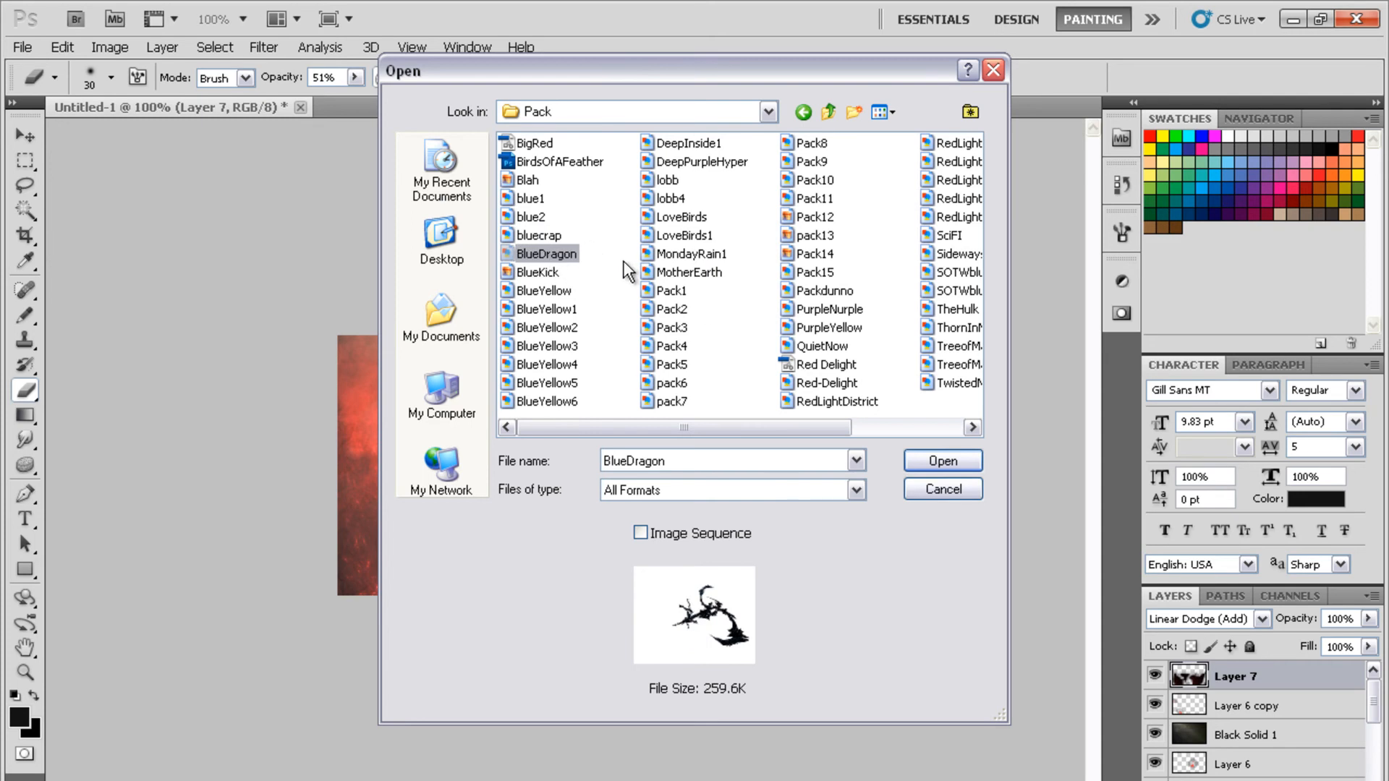
left_click(948, 462)
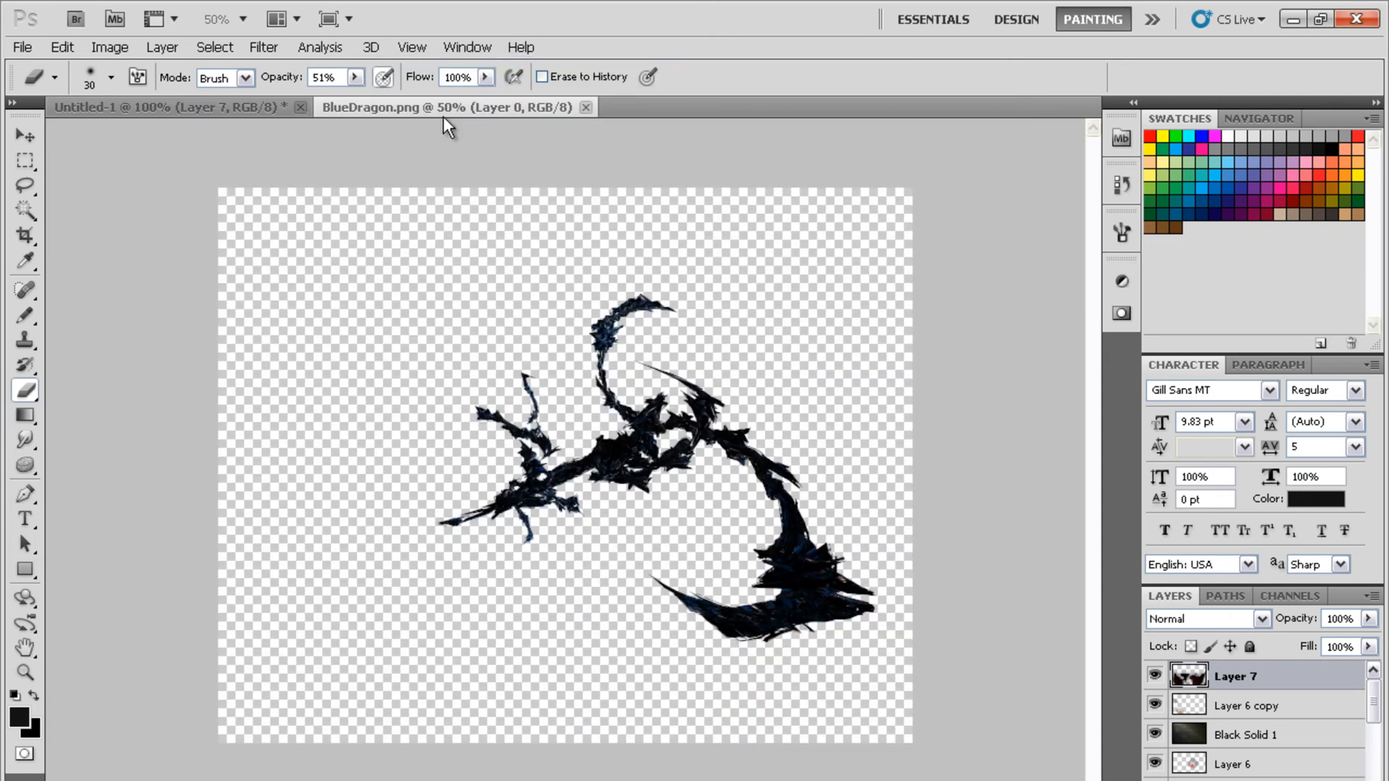
Copy the BlueDragon render into the Untitled-1 composition as a new layer and close its document
left_click_drag(425, 111, 332, 214)
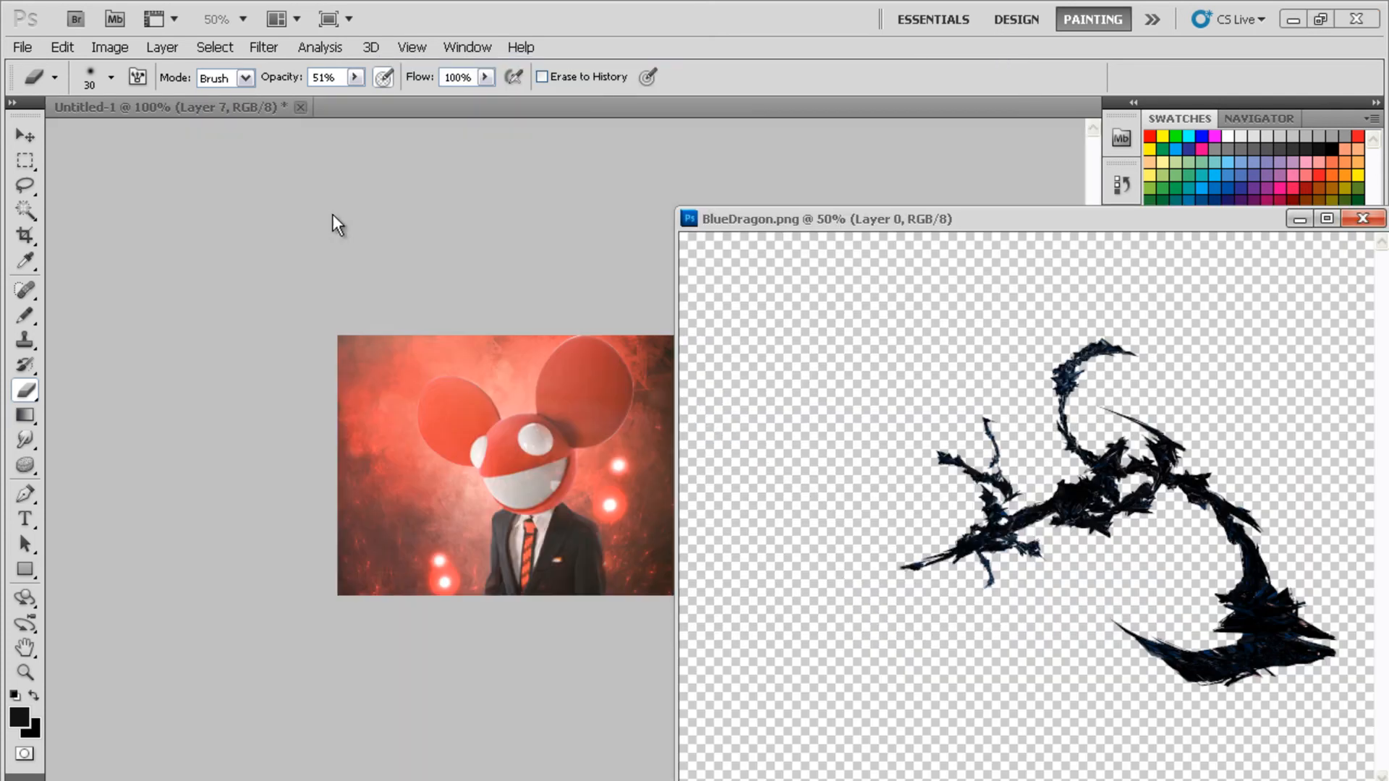
left_click(24, 136)
left_click_drag(1085, 575, 559, 695)
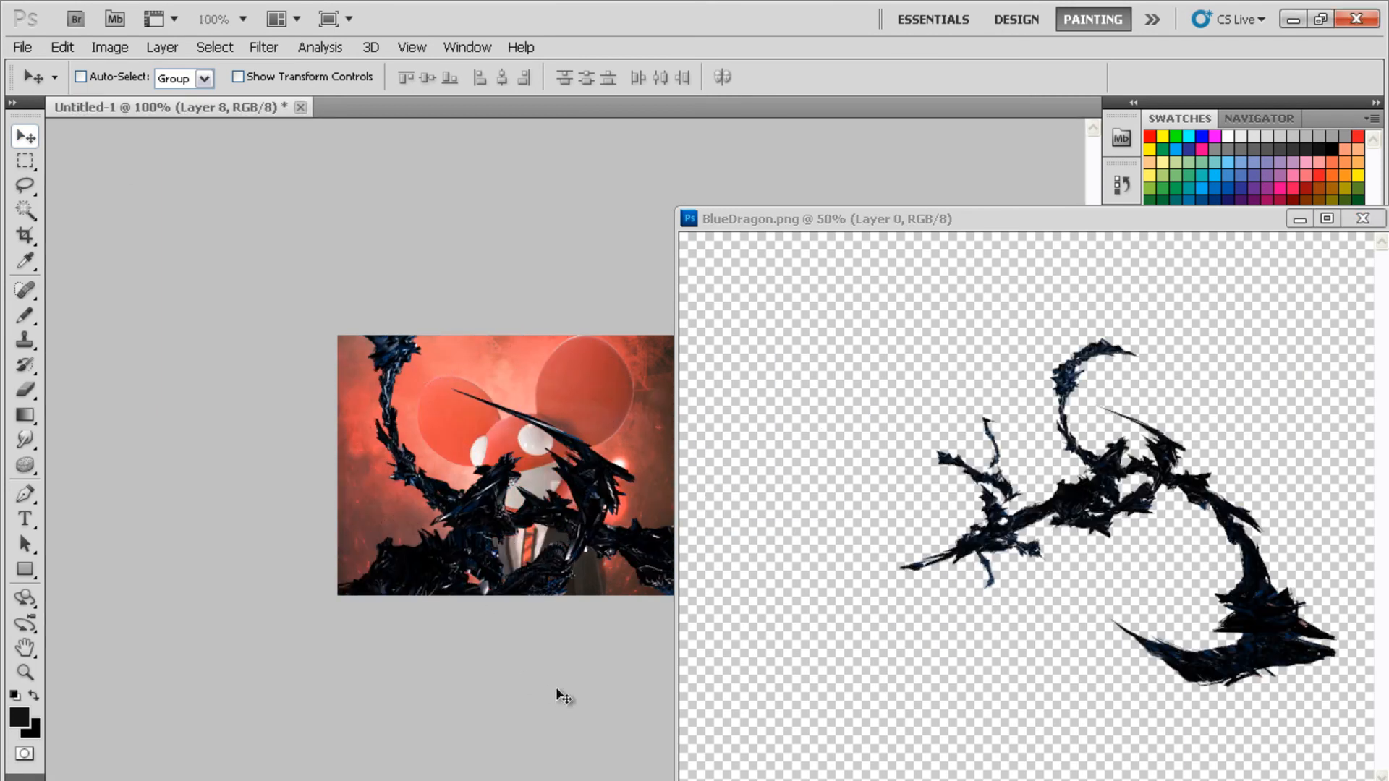
left_click_drag(932, 225, 442, 239)
left_click(868, 226)
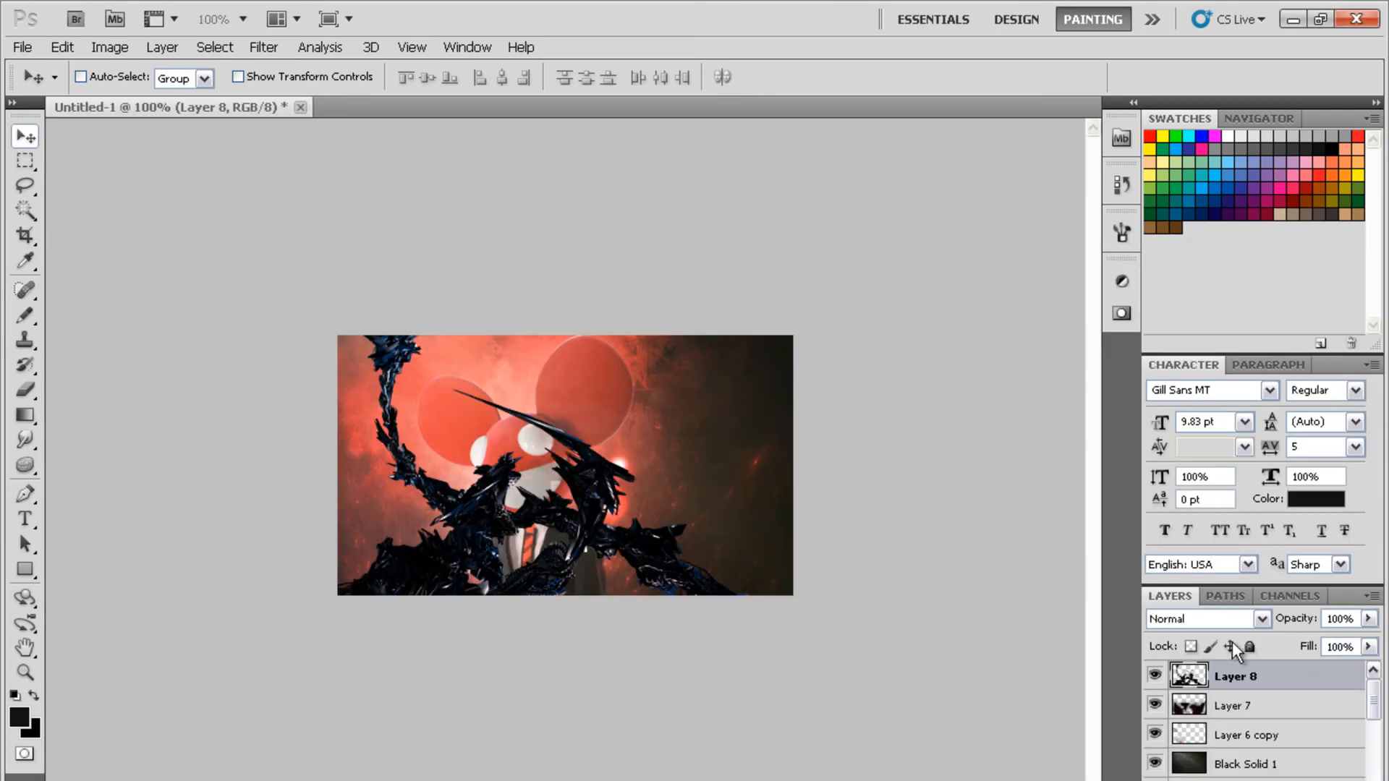
Place the dragon layer directly beneath Layer 2 copy 9 around the character, then duplicate it and transform the copy
left_click_drag(1257, 676, 1267, 743)
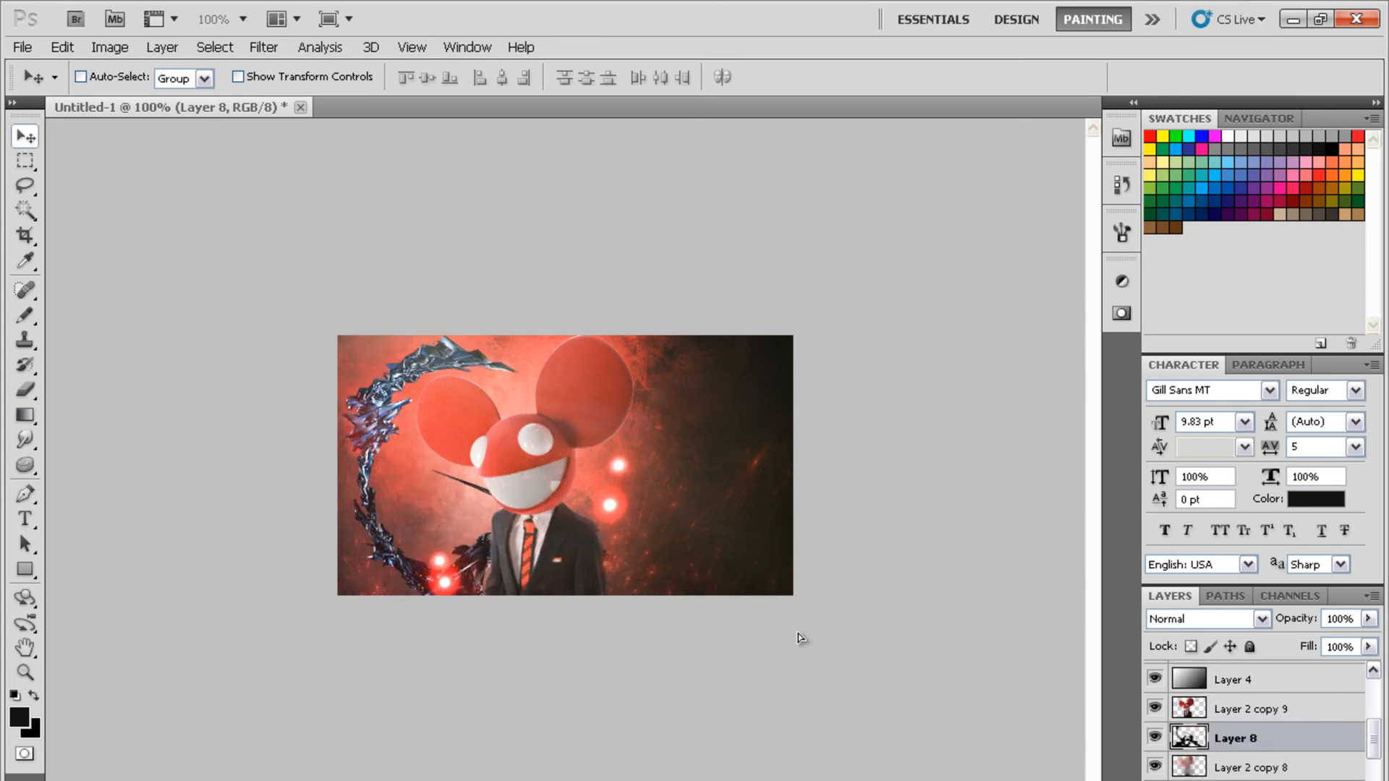
left_click_drag(767, 592, 799, 591)
key("ctrl+j")
key("ctrl+t")
left_click_drag(883, 326, 545, 256)
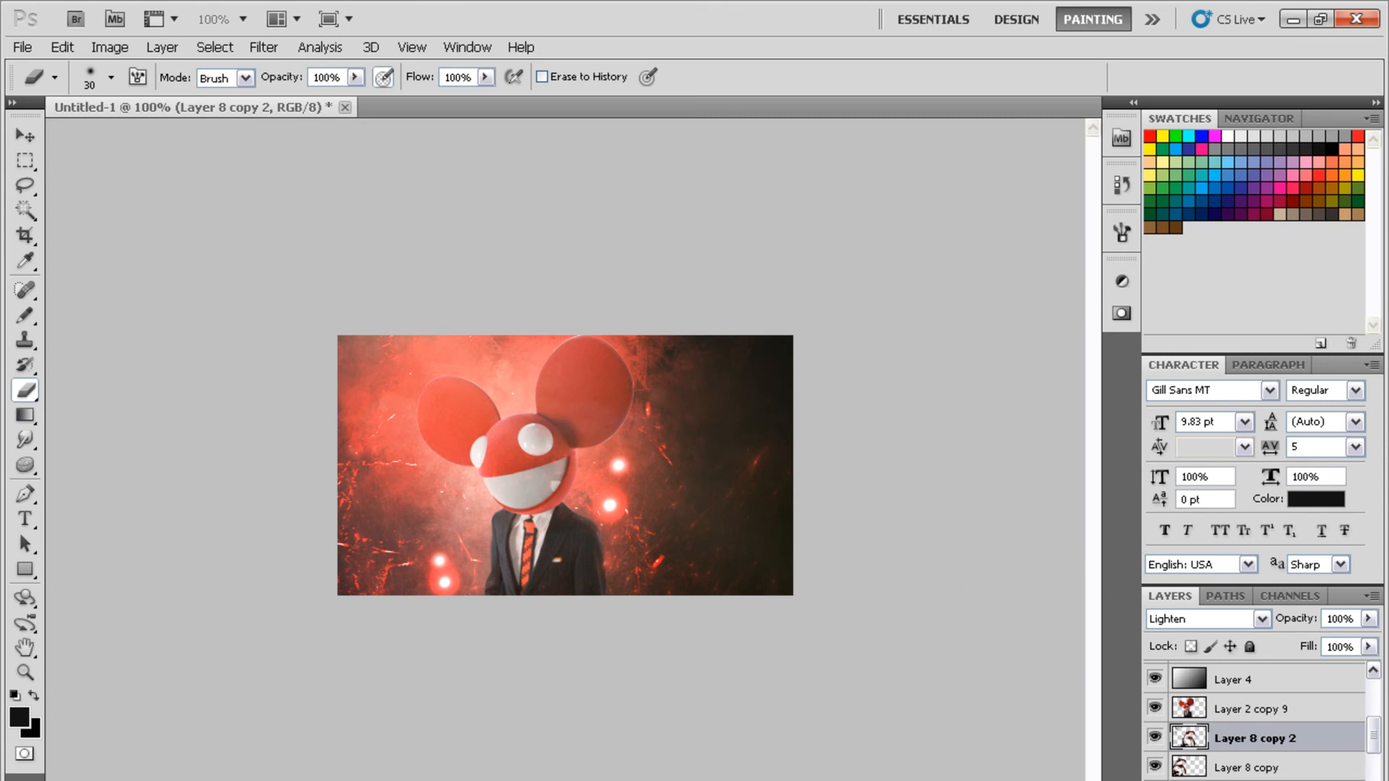
Make Layer 8 active and look through the layer stack up to Layer 7
scroll(1251, 723, "up", 4)
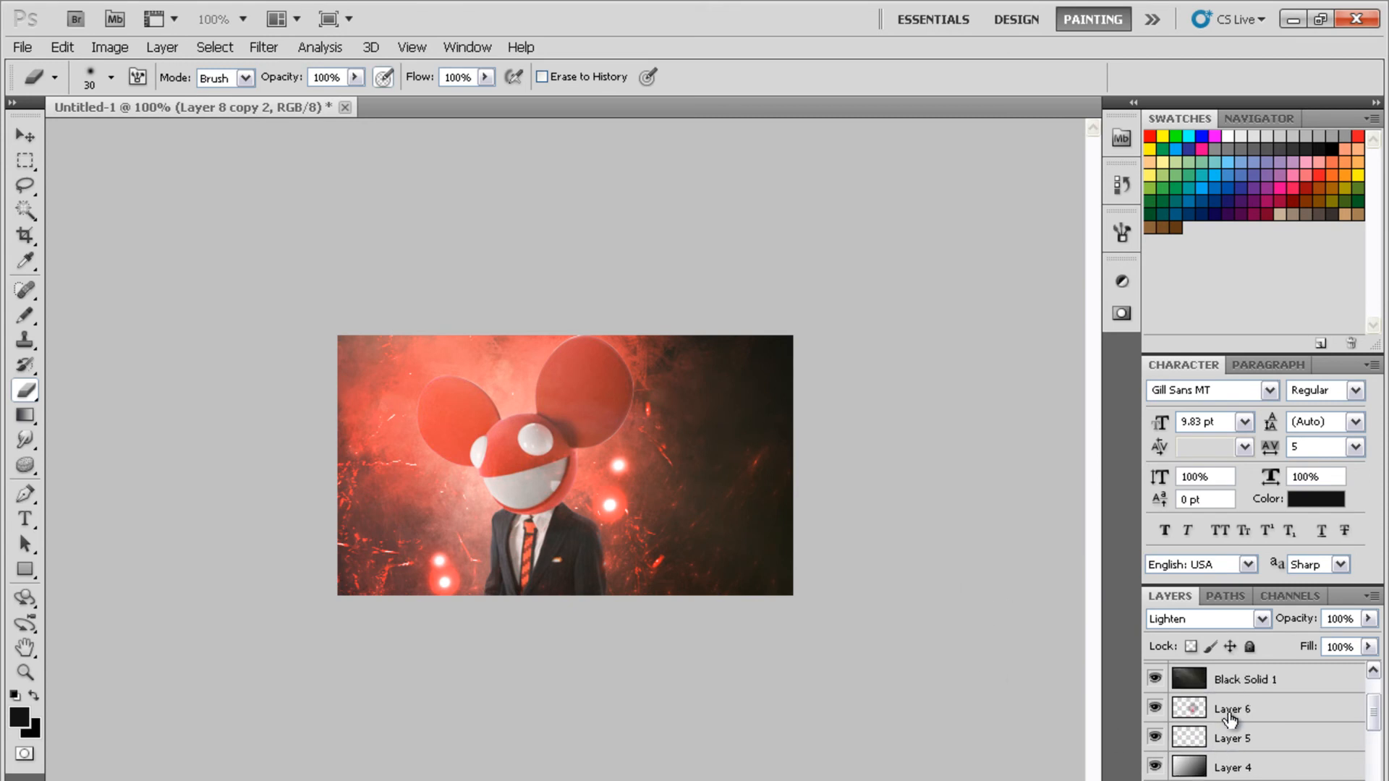
key("alt+[")
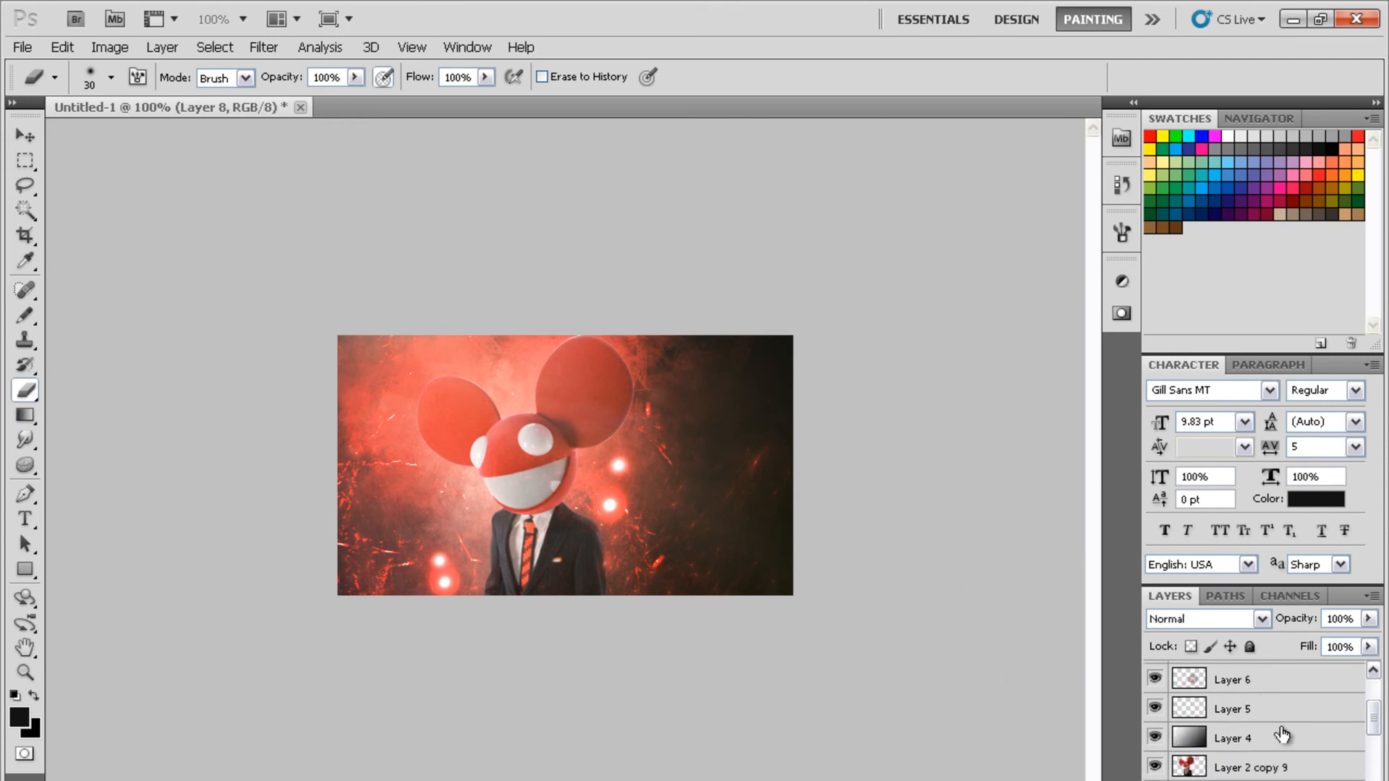
scroll(1299, 624, "down", 3)
scroll(1291, 622, "up", 1)
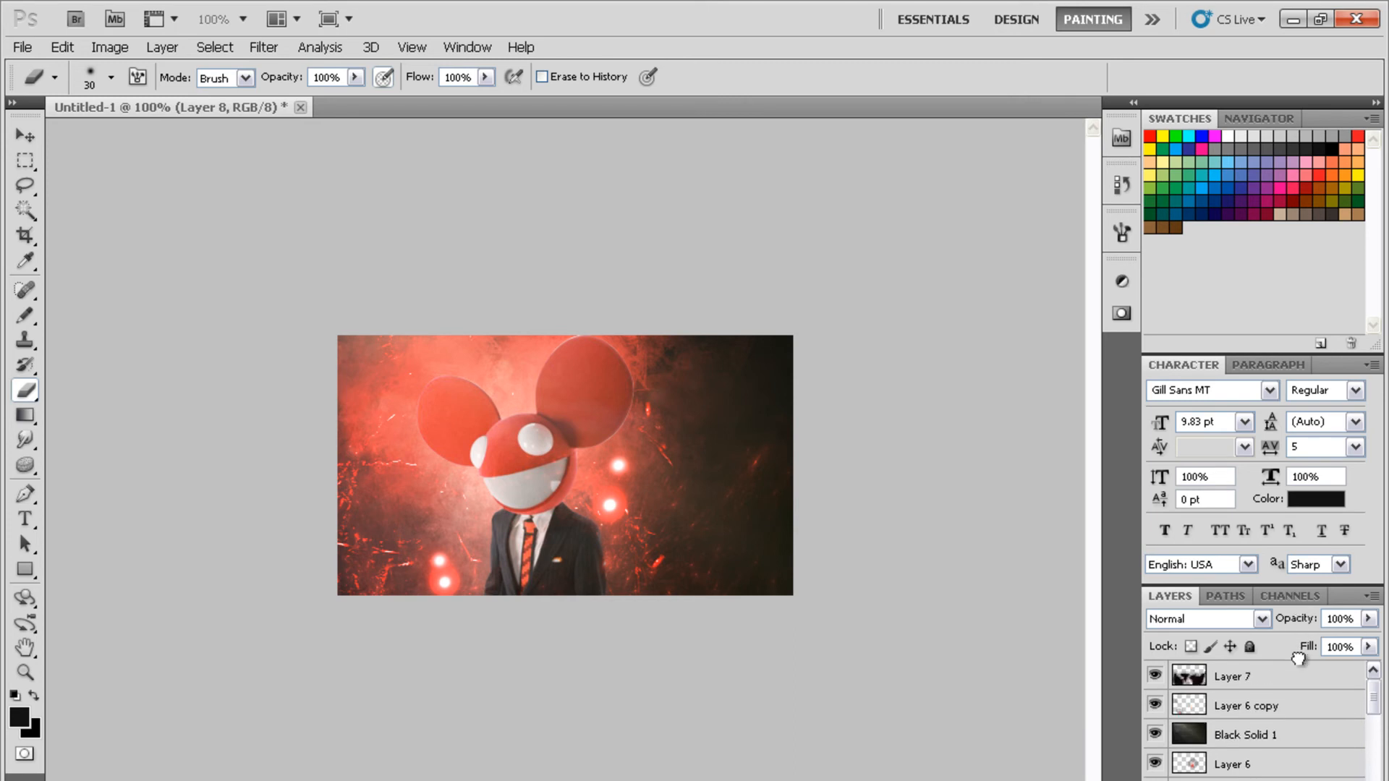
Set up the Blur tool for Layer 8 with a soft 7 px brush at 93% strength, sampling all layers
scroll(1291, 673, "up", 1)
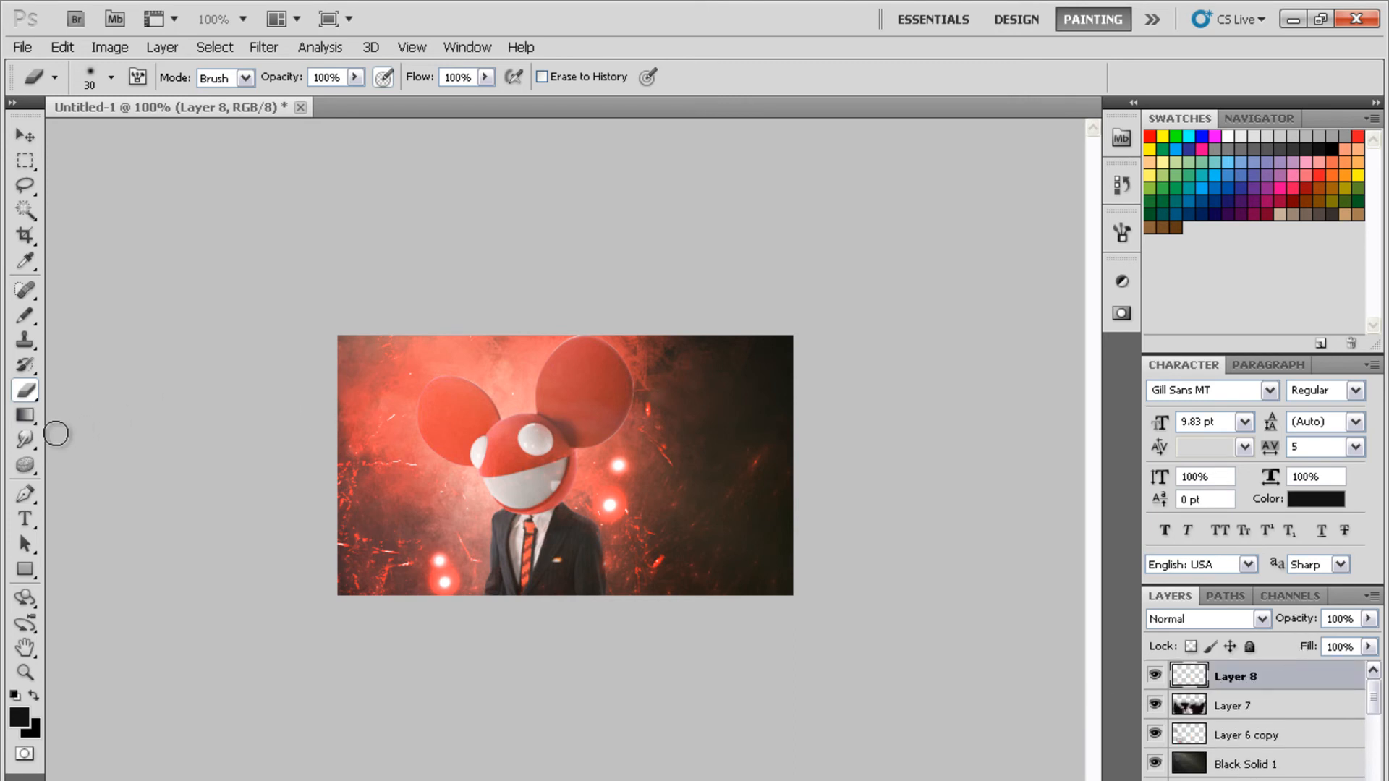
left_click(25, 440)
left_click(108, 437)
right_click(497, 369)
left_click_drag(655, 446, 477, 447)
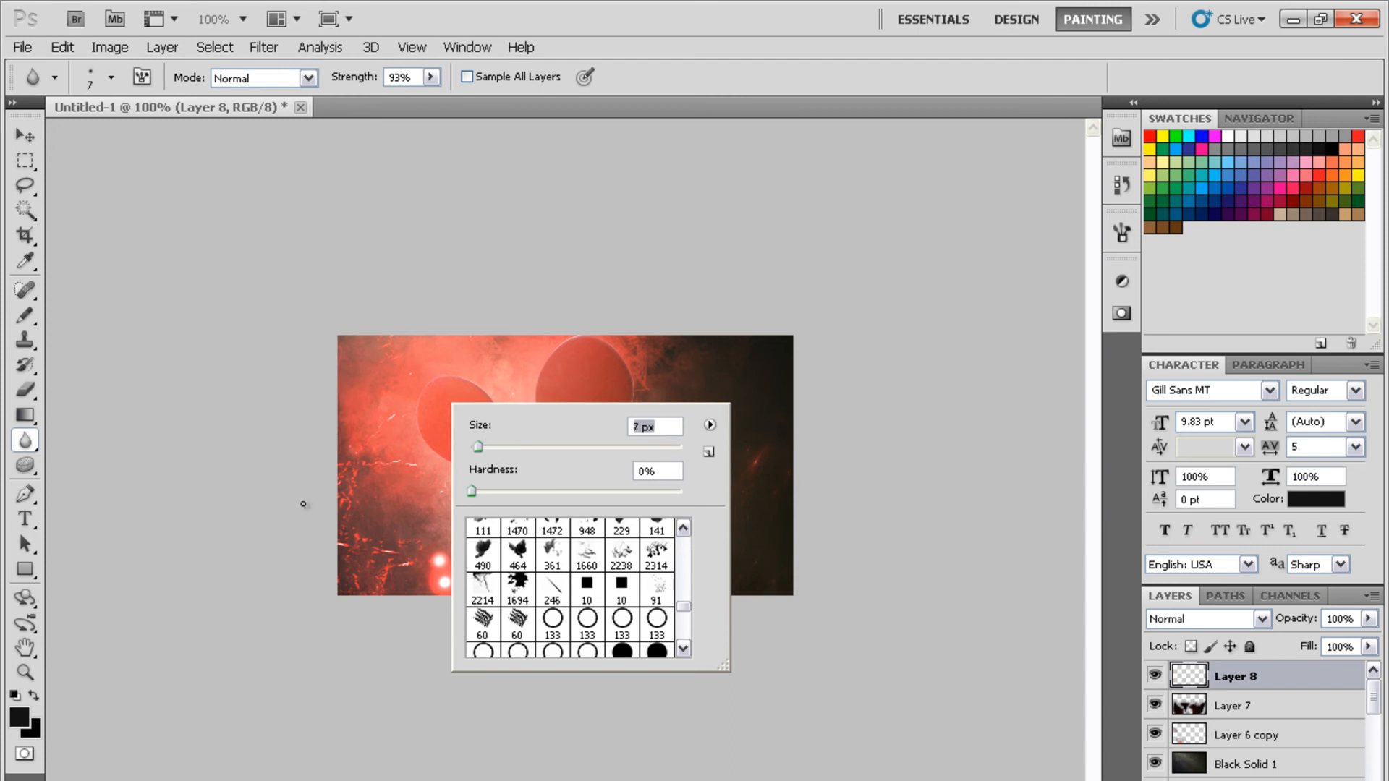
left_click(25, 672)
mouse_move(748, 525)
left_mouse_down()
mouse_move(666, 444)
mouse_move(513, 358)
left_mouse_up()
left_click(25, 389)
left_click(26, 439)
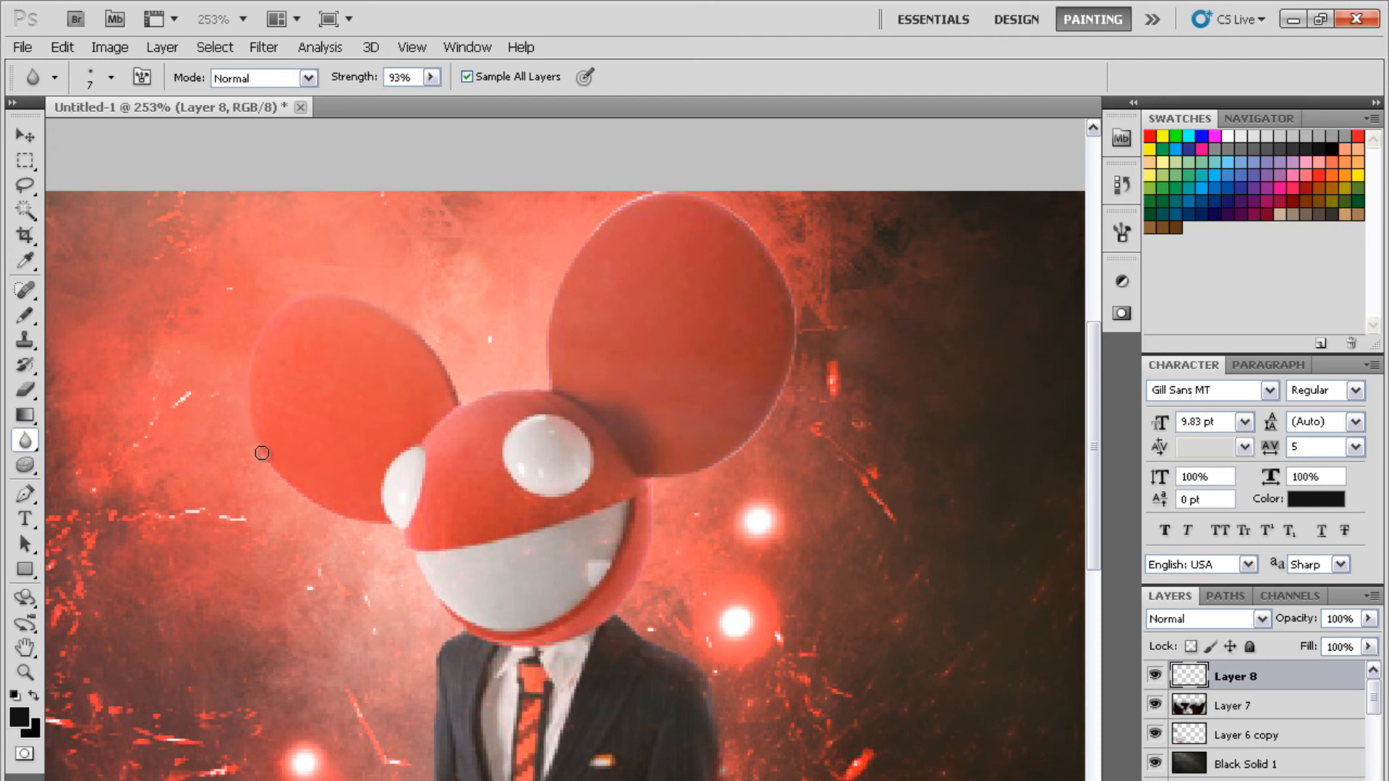
Soften the outline of the character's ears and head with the Blur tool on Layer 8
left_click_drag(362, 529, 382, 529)
left_click_drag(777, 391, 775, 384)
scroll(633, 583, "down", 3)
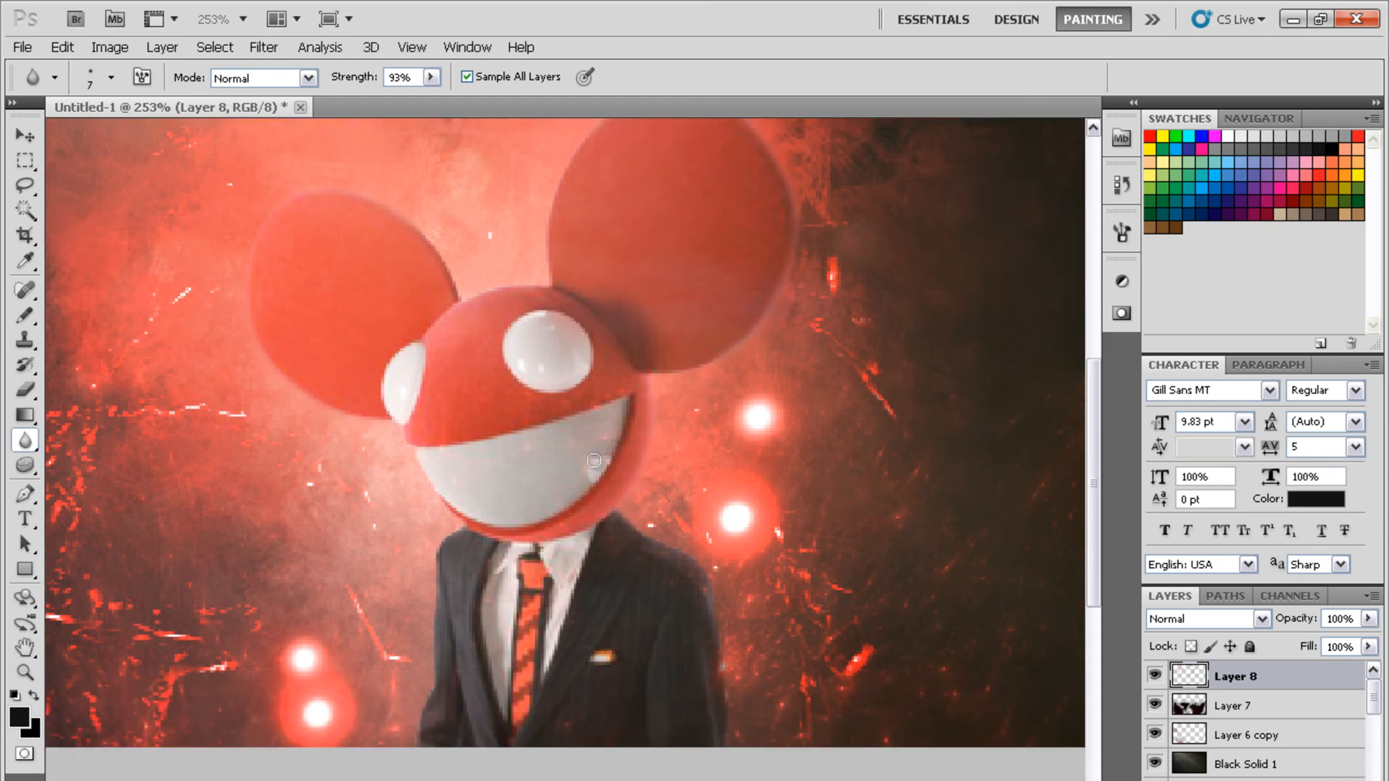
scroll(466, 525, "up", 4)
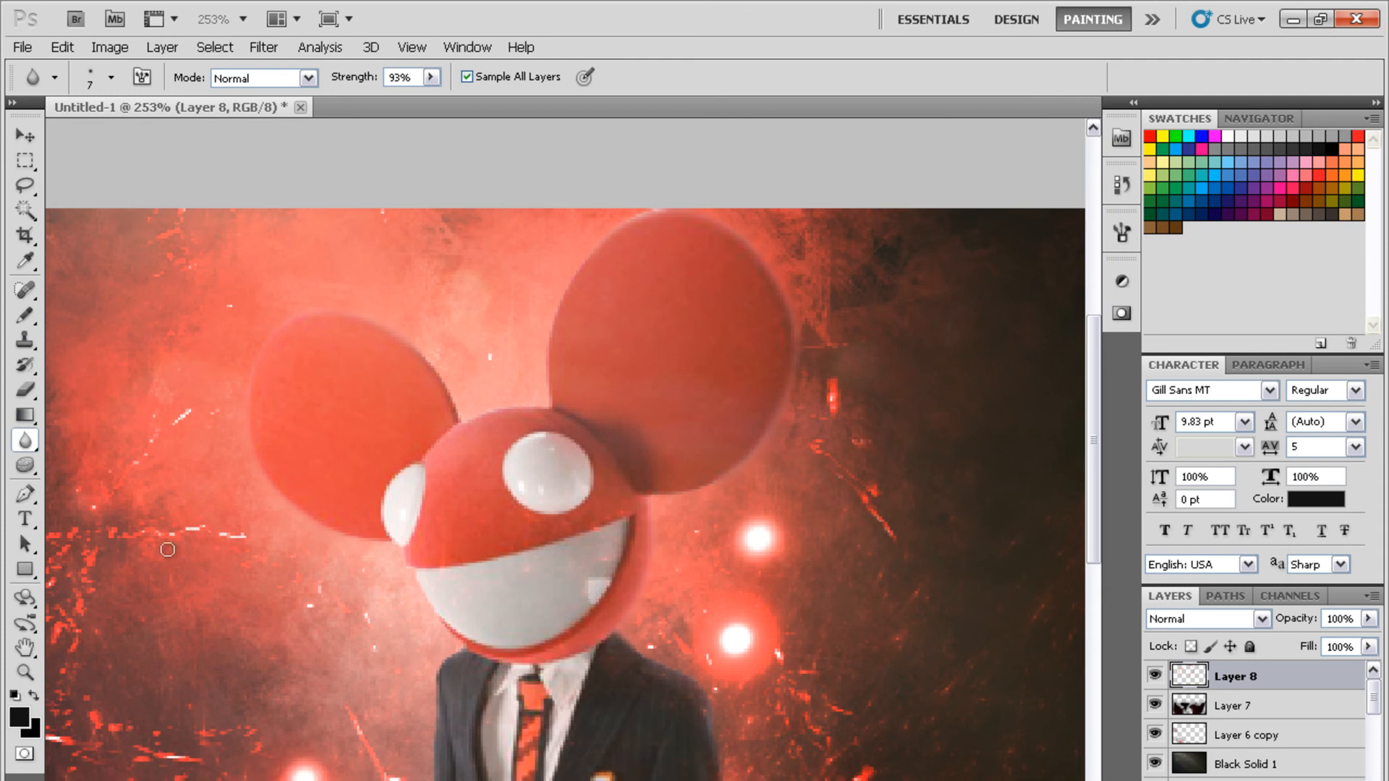
left_click(24, 671)
left_click(519, 76)
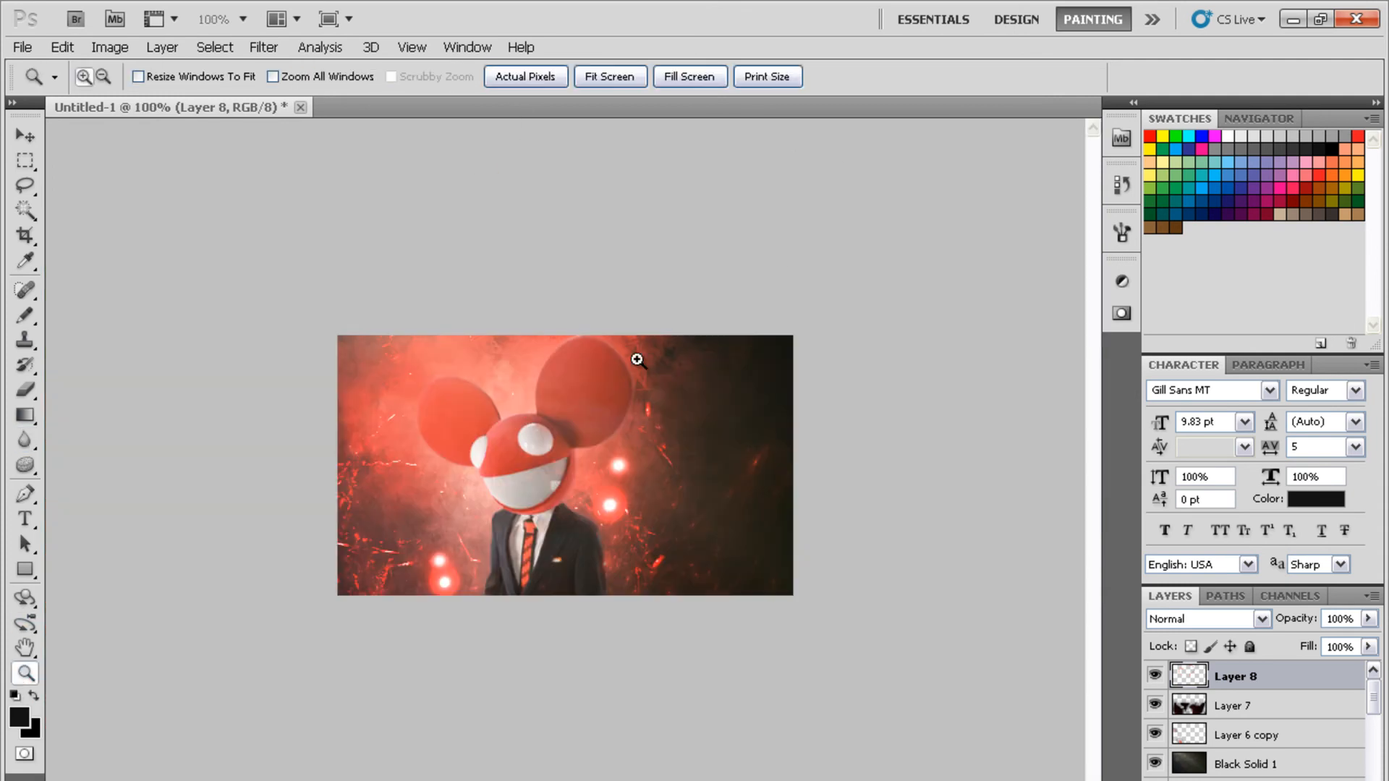
Add a Photo Filter adjustment layer above Layer 8 with the Red filter at 52% density
left_click(1153, 778)
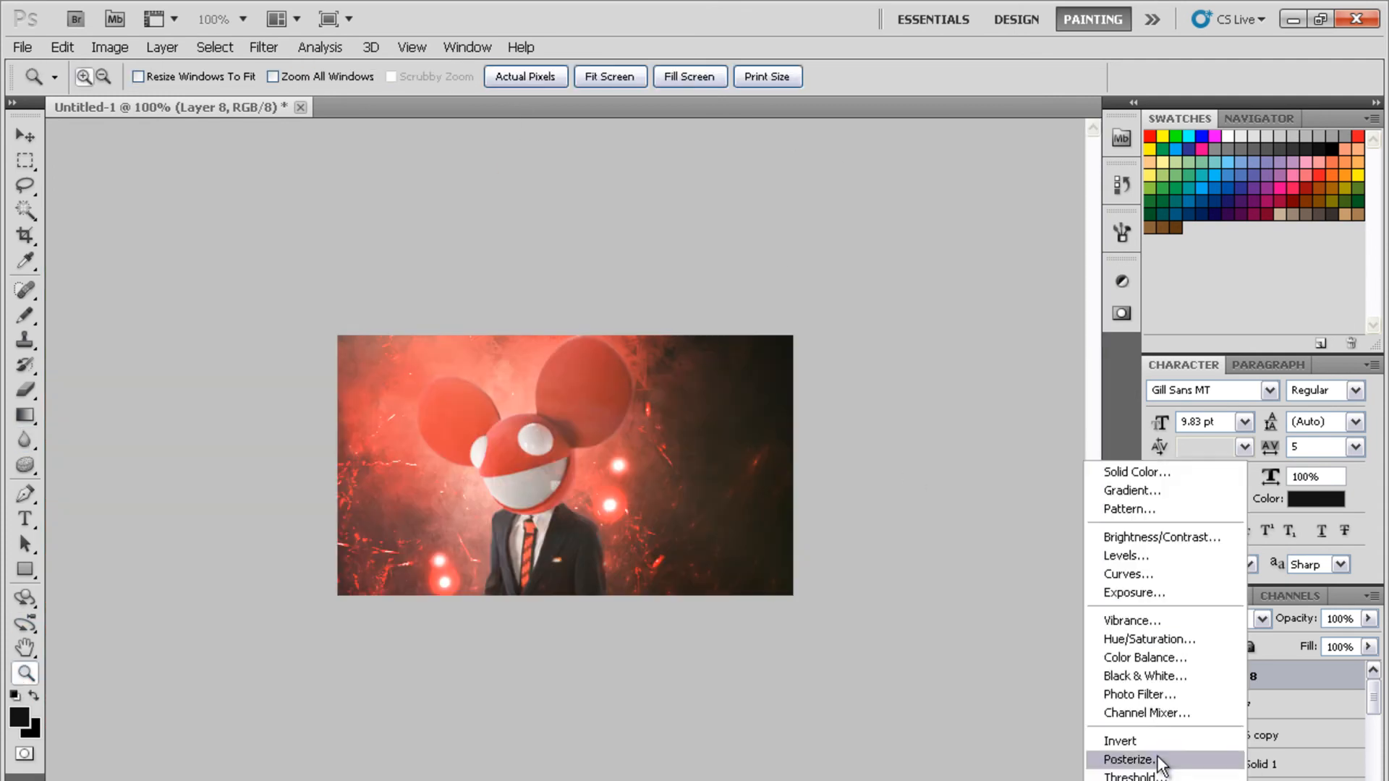
left_click(1150, 694)
left_click(1052, 342)
left_click(1028, 470)
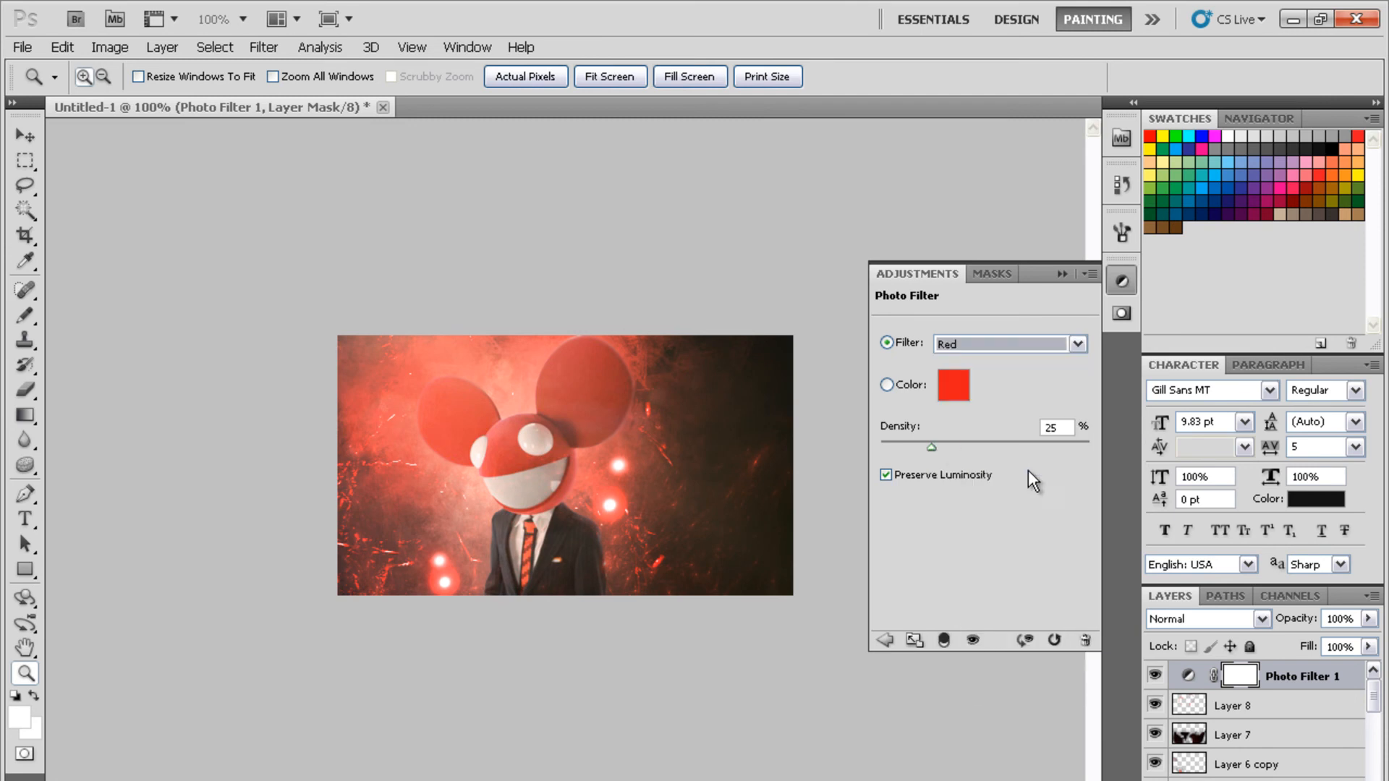
left_click_drag(959, 446, 988, 450)
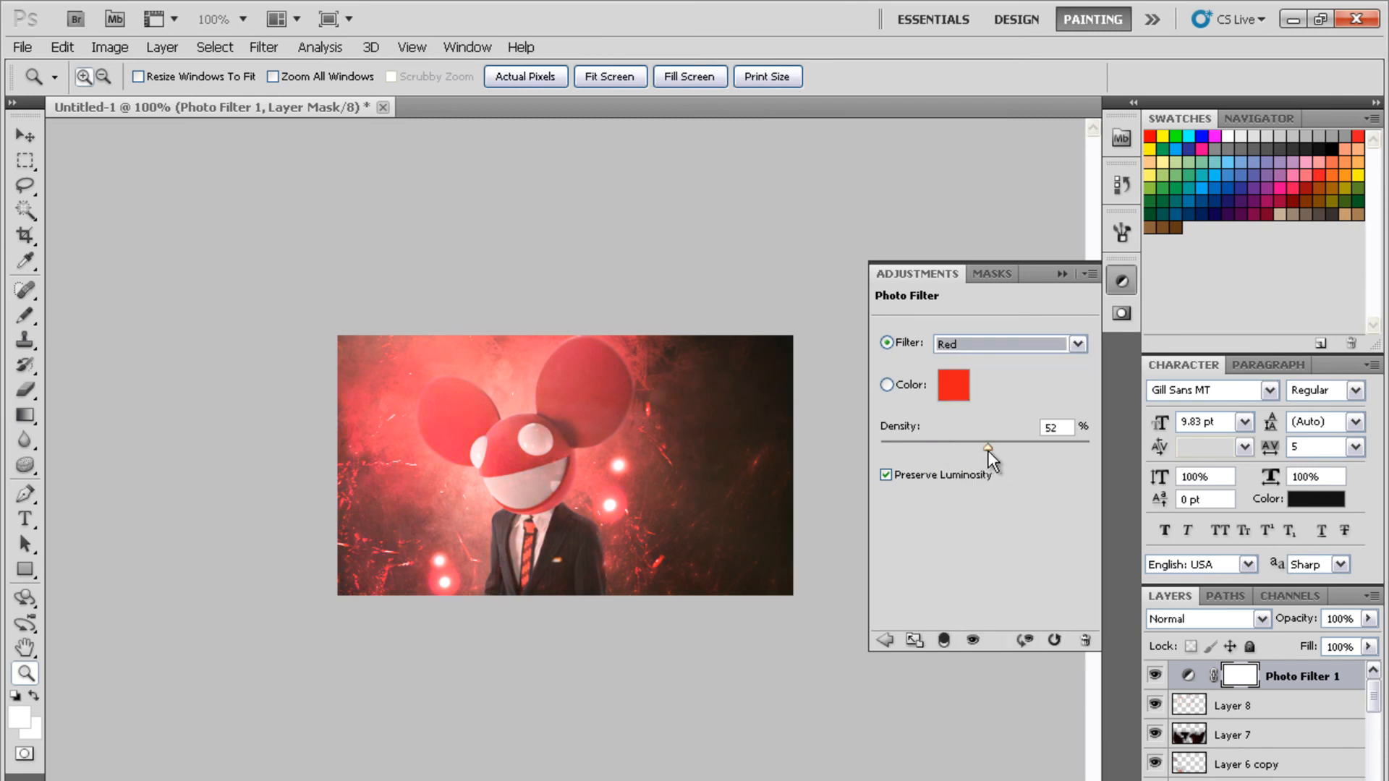
left_click(1070, 272)
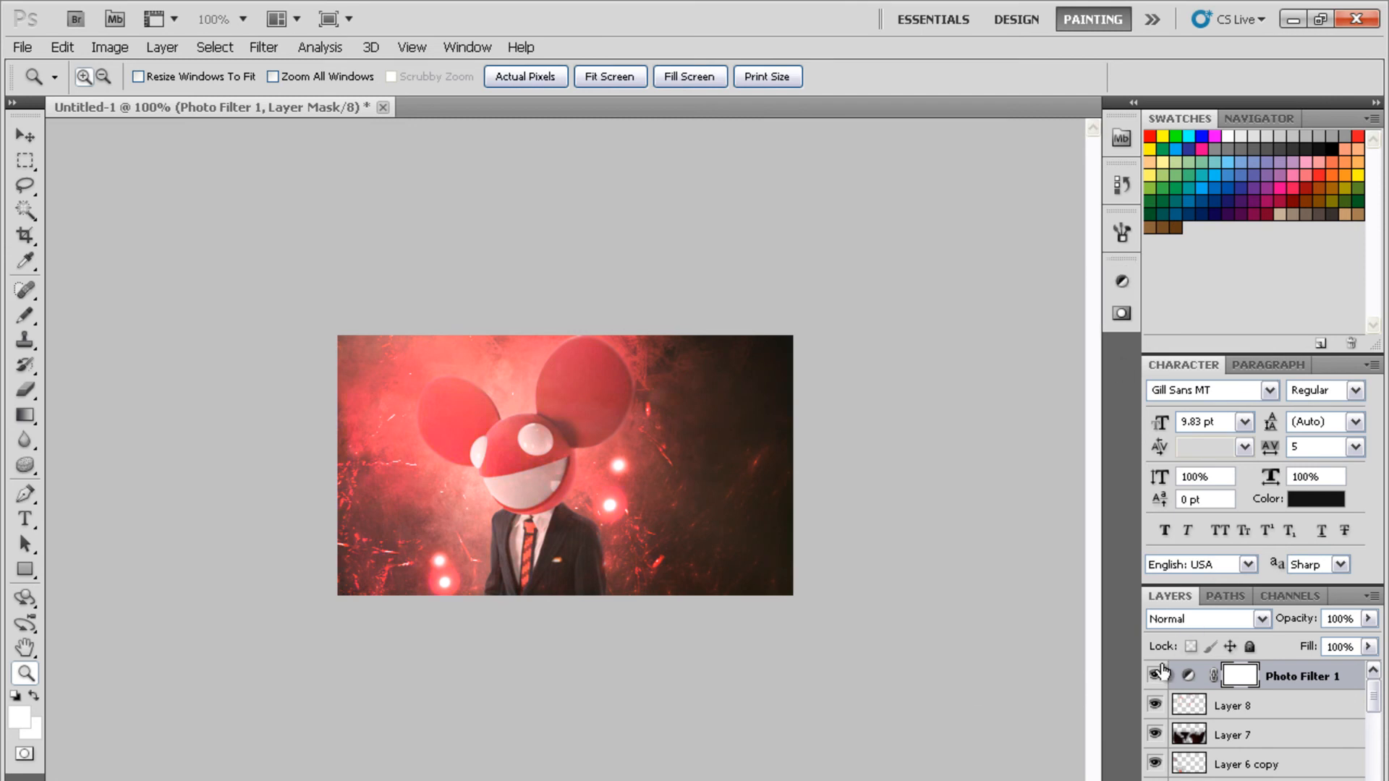
Lower the opacity of the Photo Filter 1 layer to 43%
left_click(1370, 596)
left_click(1371, 623)
left_click(1369, 619)
left_click_drag(1368, 639, 1306, 639)
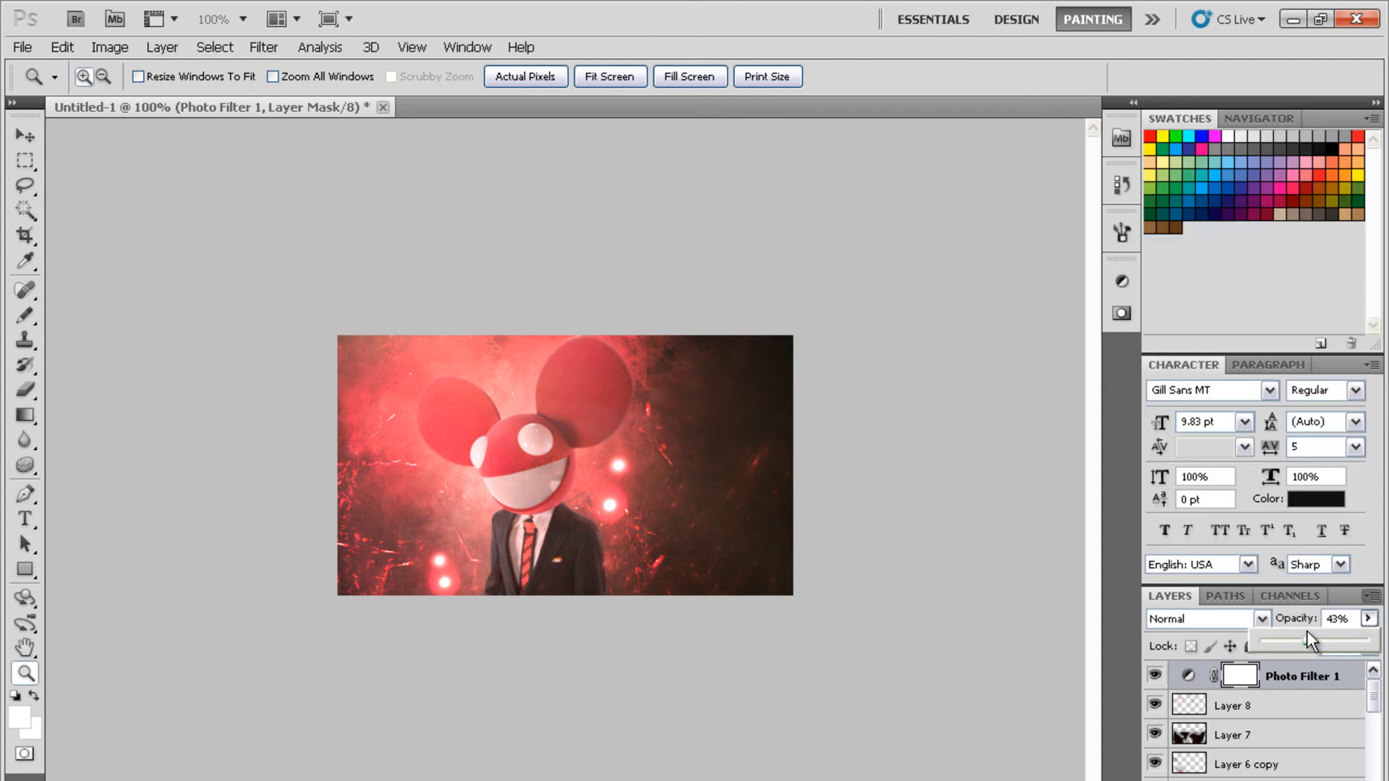
left_click(1151, 682)
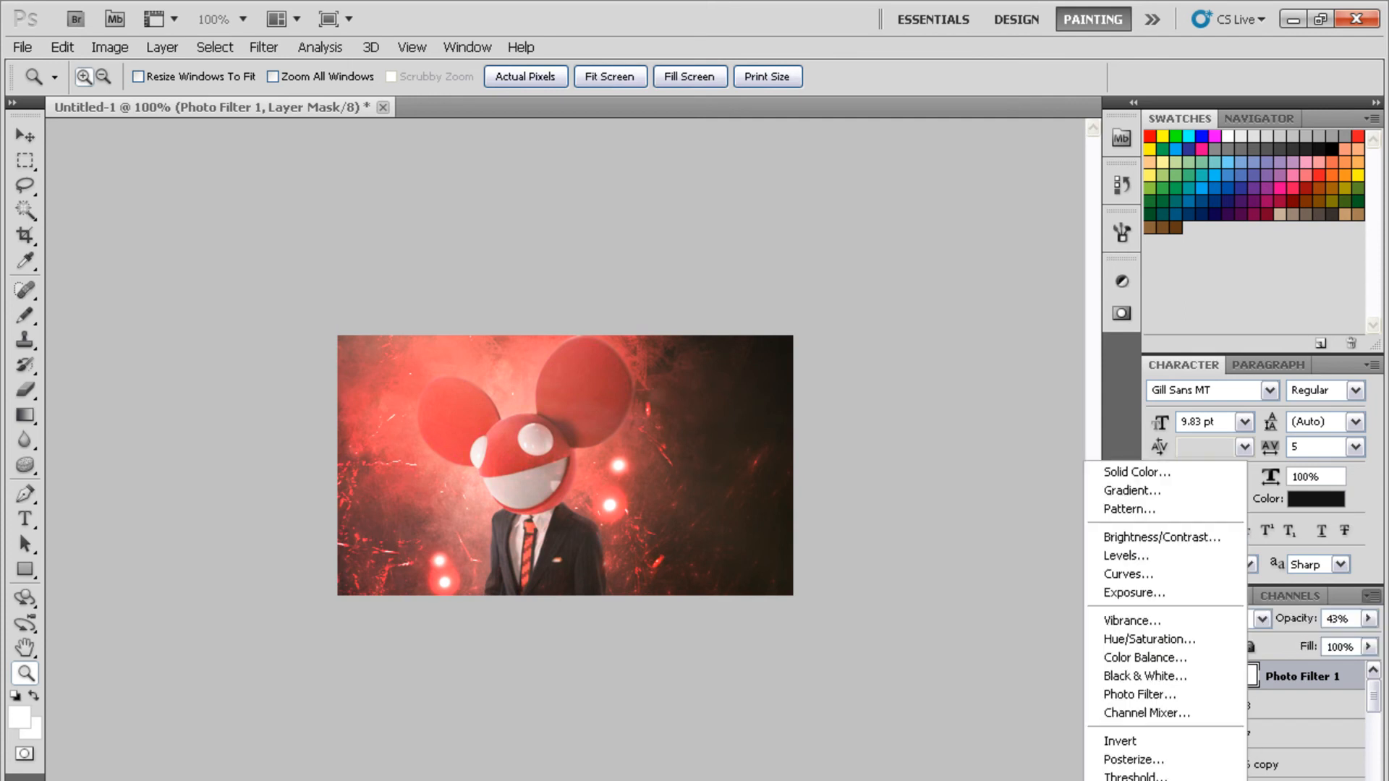
Add a Gradient Map adjustment layer above Photo Filter 1 using the Black, White gradient preset
left_click(1187, 780)
left_click(1143, 780)
left_click(1051, 339)
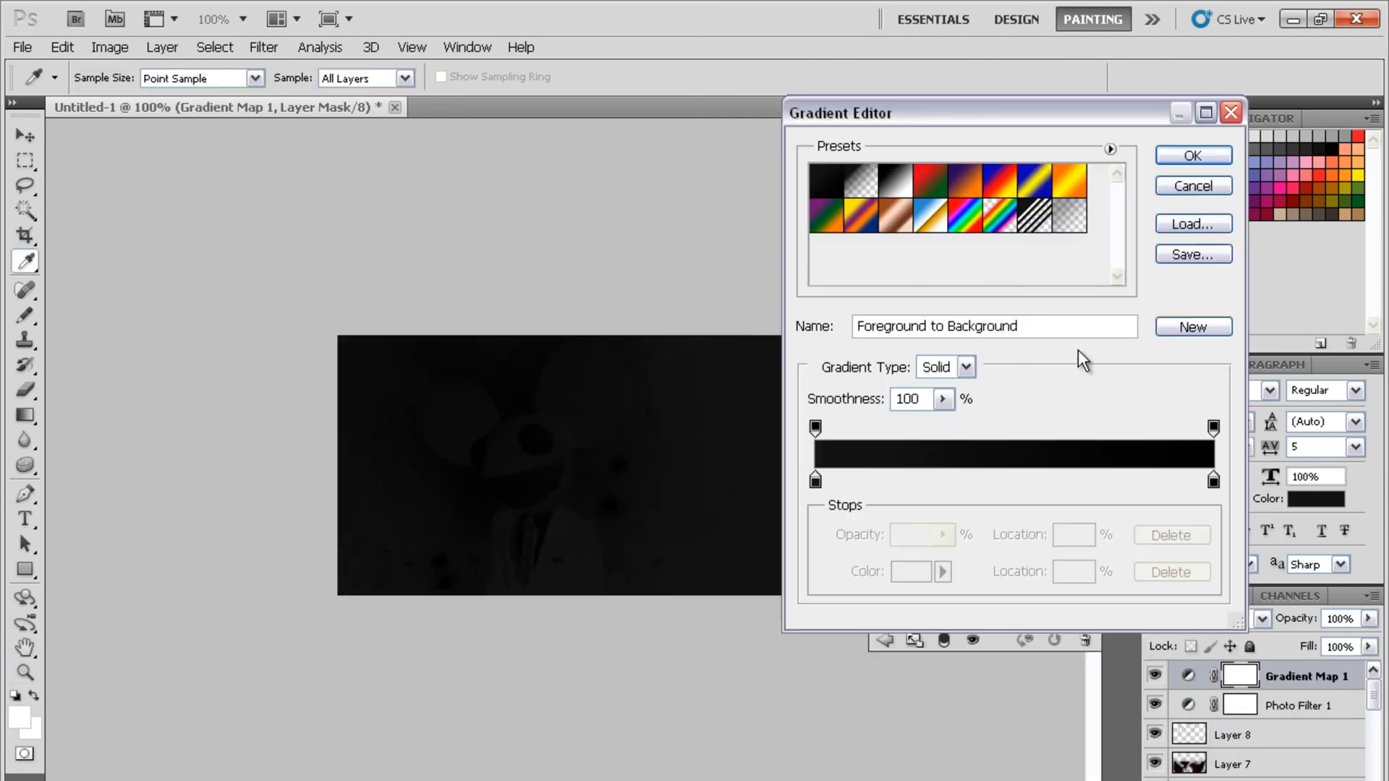
left_click(886, 180)
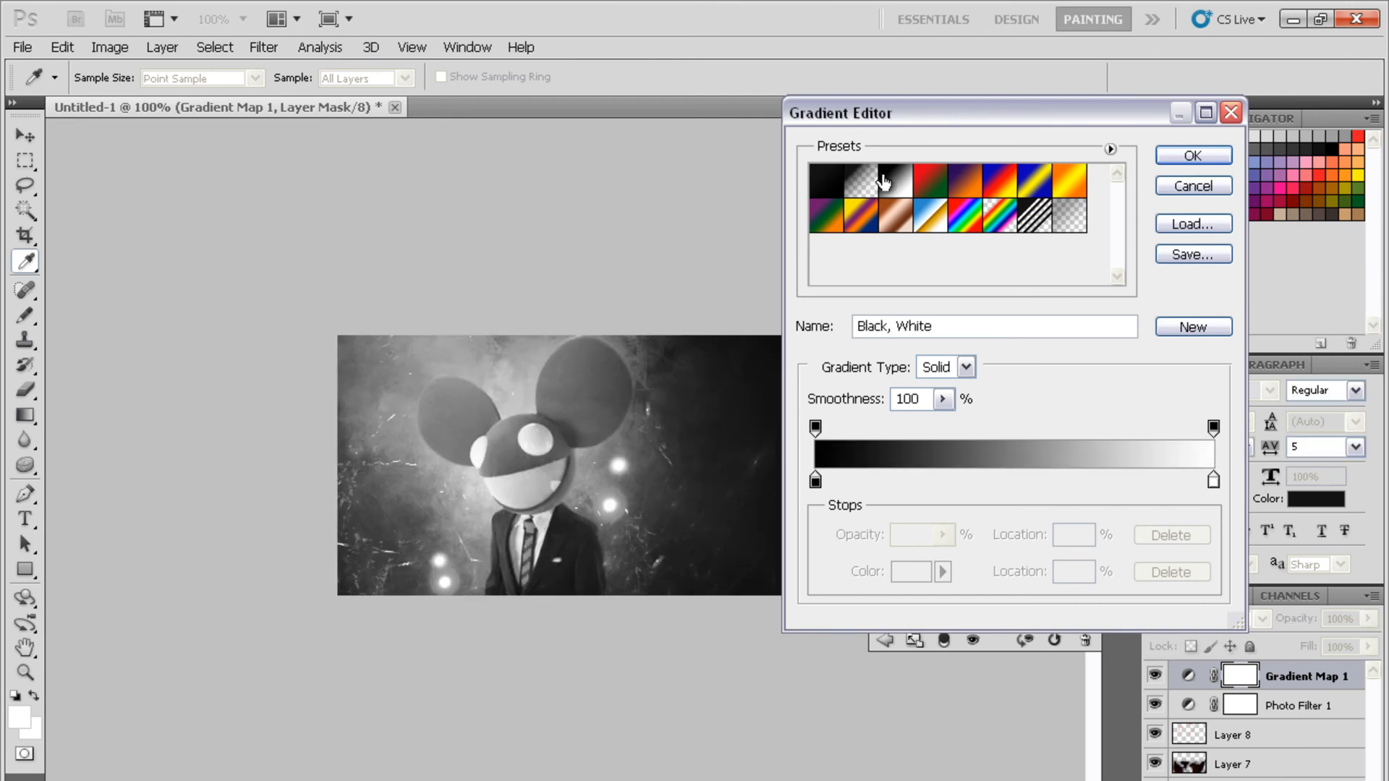
left_click(1190, 156)
key("z")
Set the black-and-white gradient map to Luminosity blending and compare the image with and without it
left_click(1222, 619)
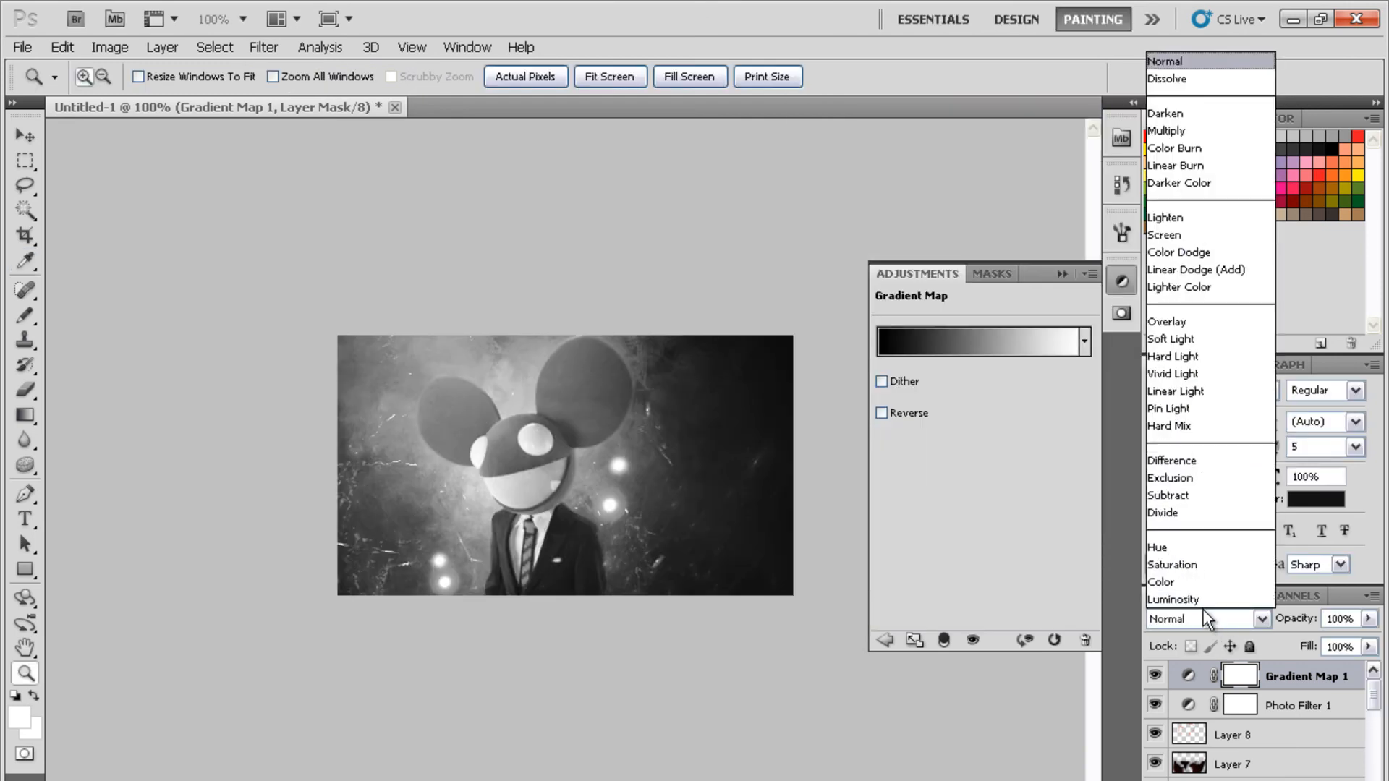
left_click(1198, 601)
left_click(1155, 676)
left_click(1156, 676)
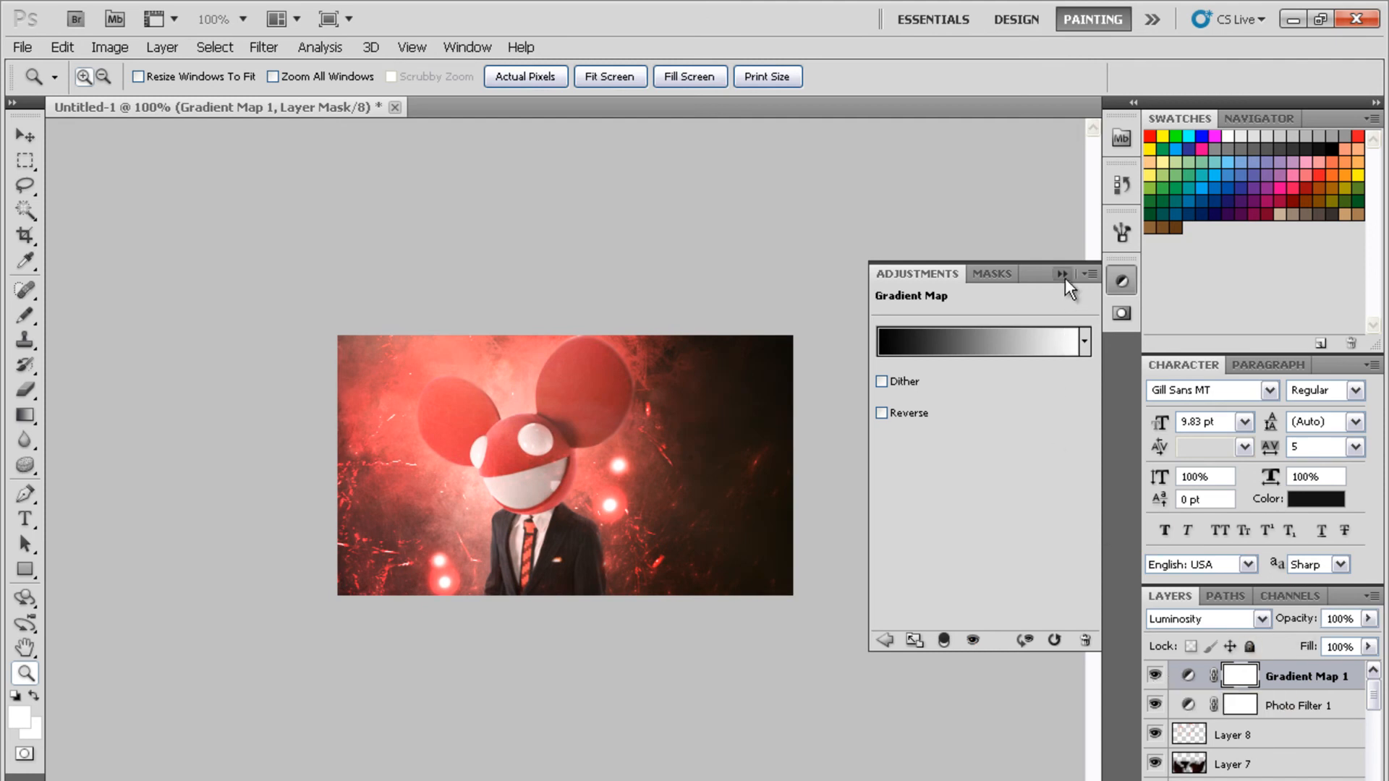
Add a second Gradient Map adjustment layer using the violet-to-orange gradient preset
left_click(1248, 780)
left_click(1121, 778)
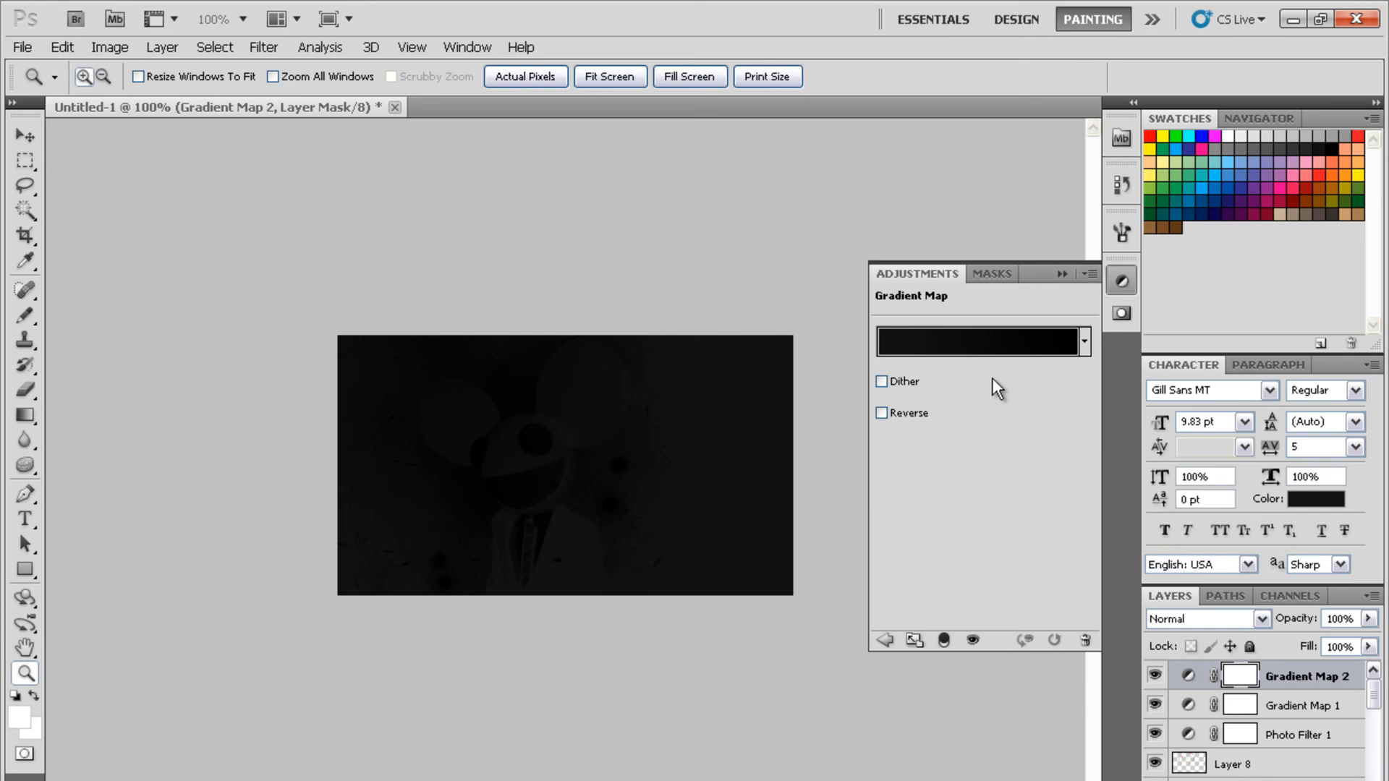
left_click(1090, 346)
left_click(1035, 381)
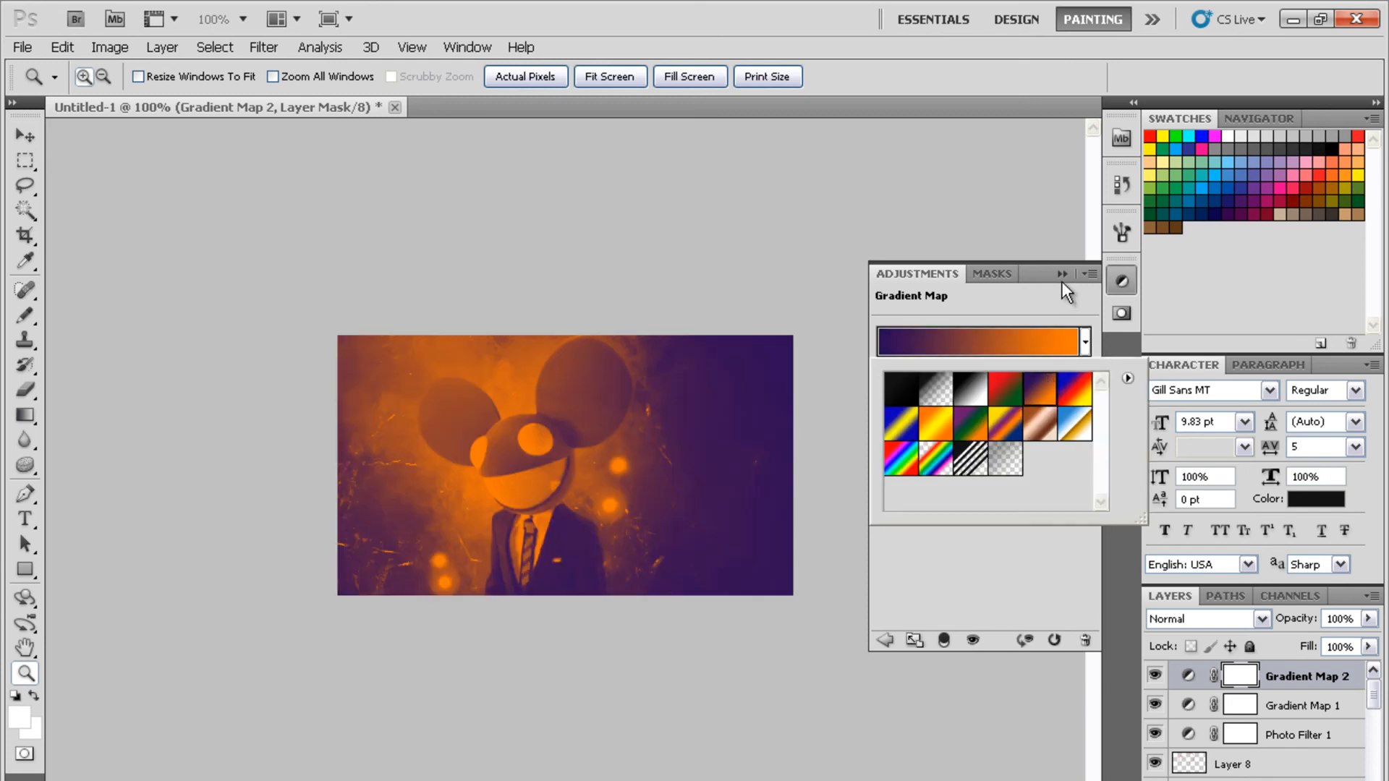
left_click(1062, 282)
Blend the violet-to-orange gradient map in Soft Light mode and reduce its opacity to roughly half
left_click(1202, 617)
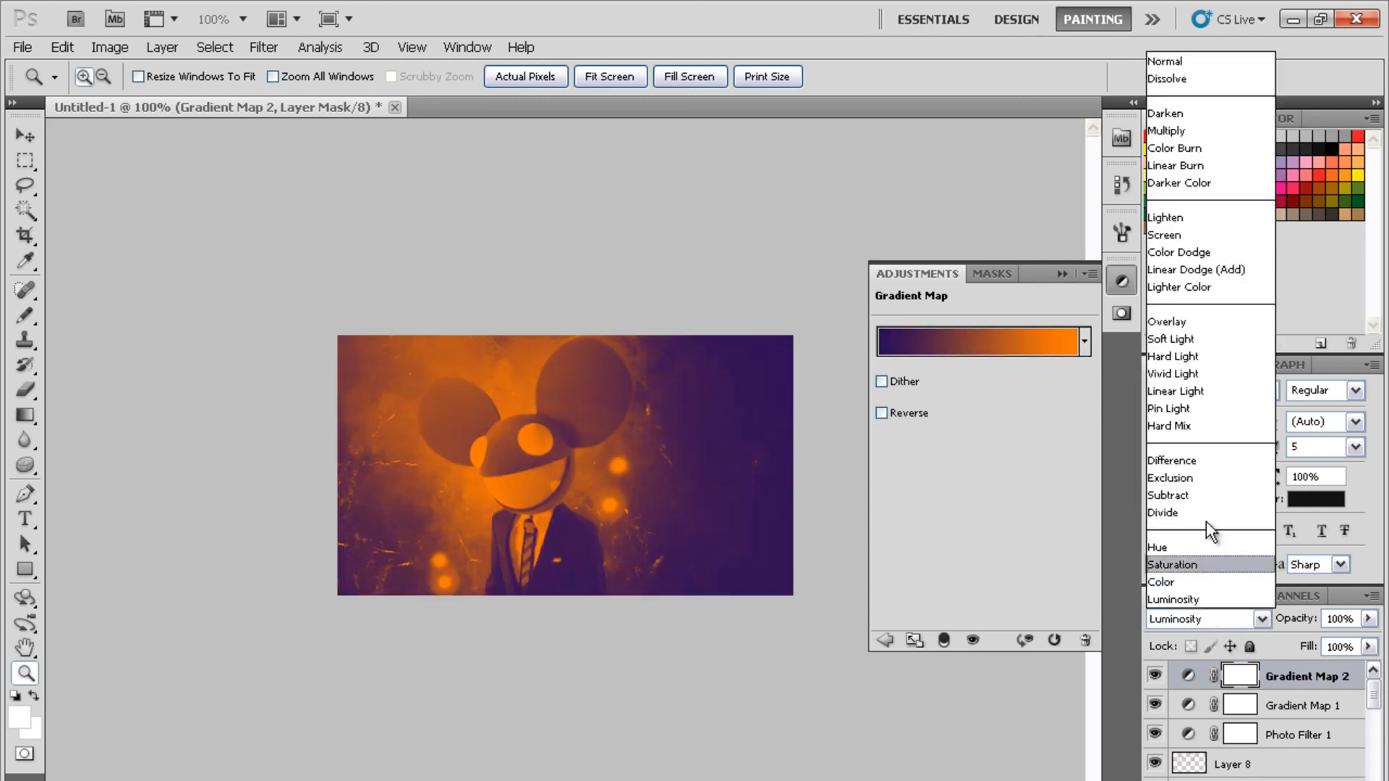
left_click(1183, 338)
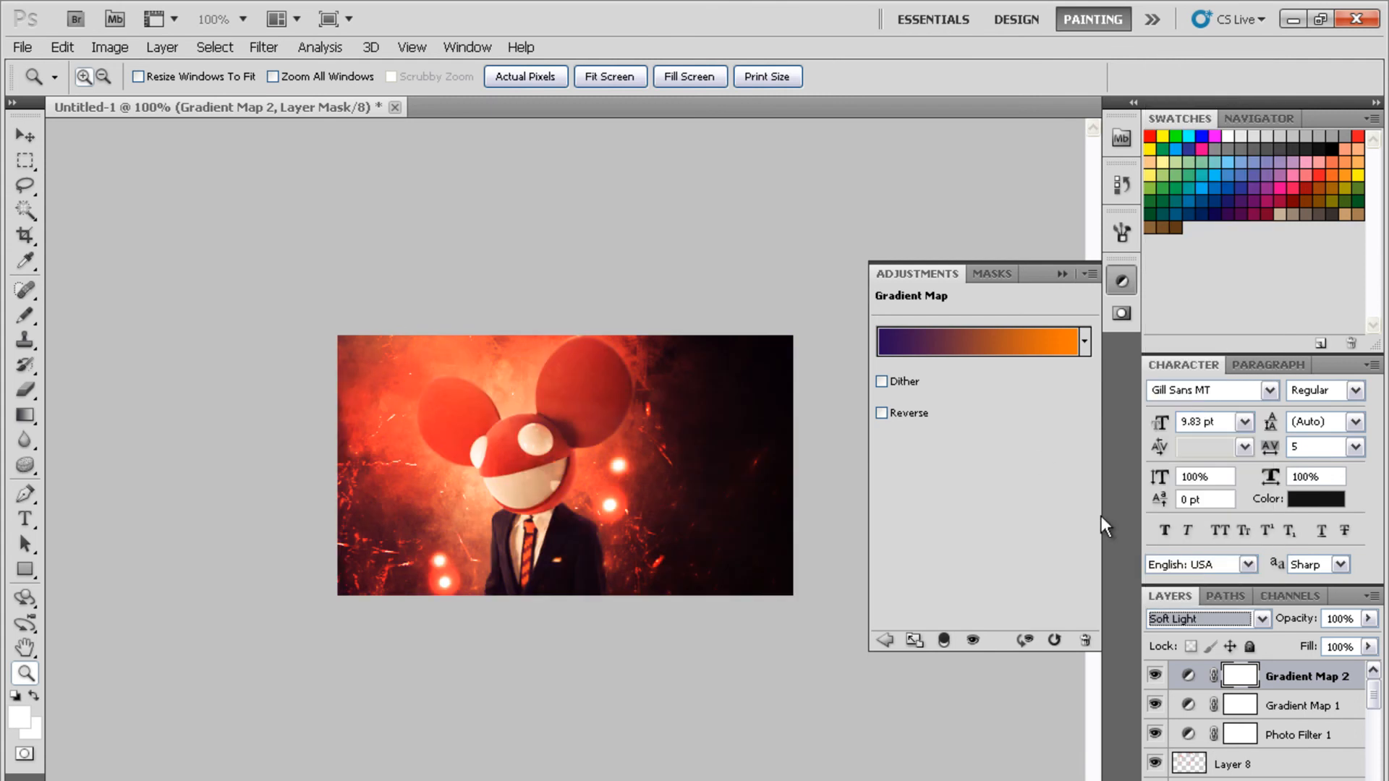
left_click(1370, 620)
left_click(1312, 639)
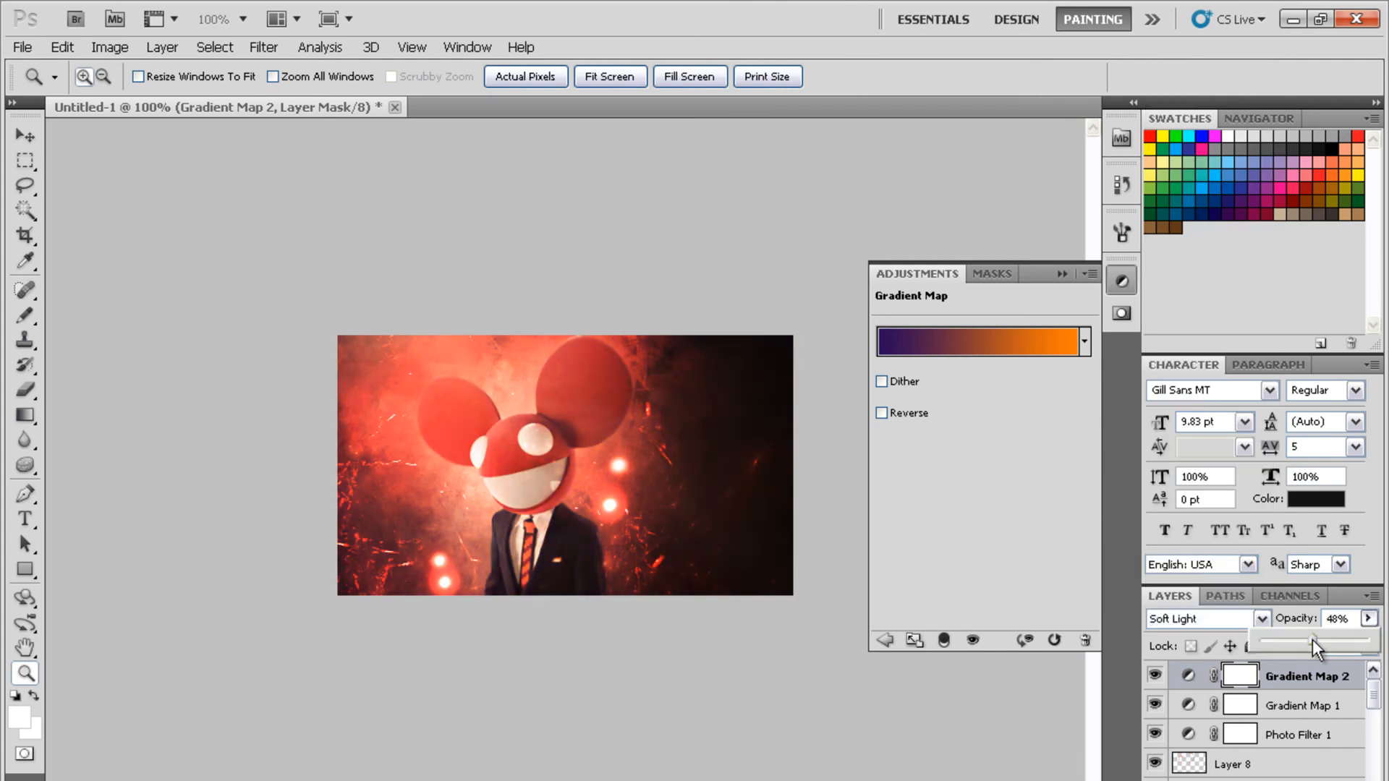
left_click_drag(1314, 641, 1311, 641)
left_click(1061, 273)
Add a third Gradient Map adjustment layer using the blue, red and yellow gradient preset
left_click(1240, 780)
left_click(1158, 780)
left_click(1083, 343)
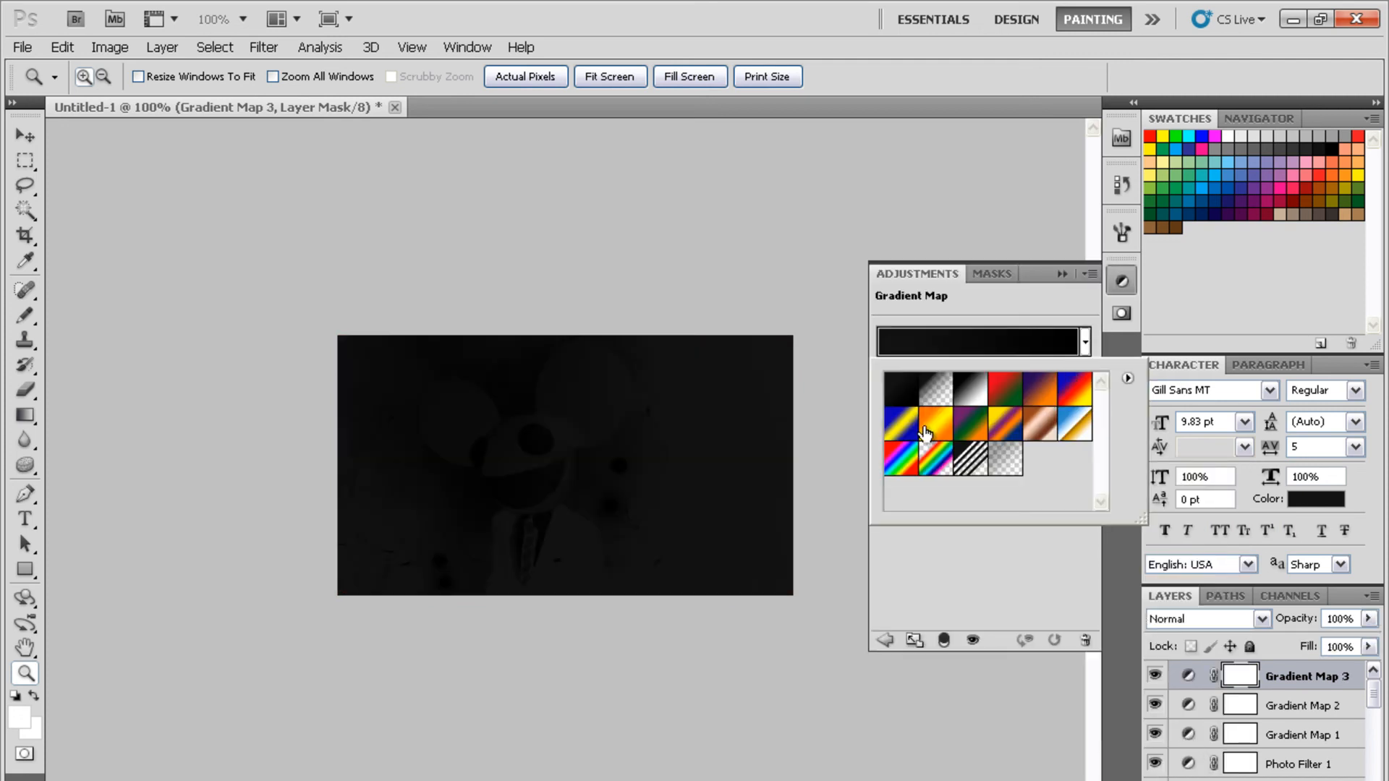
left_click(1072, 400)
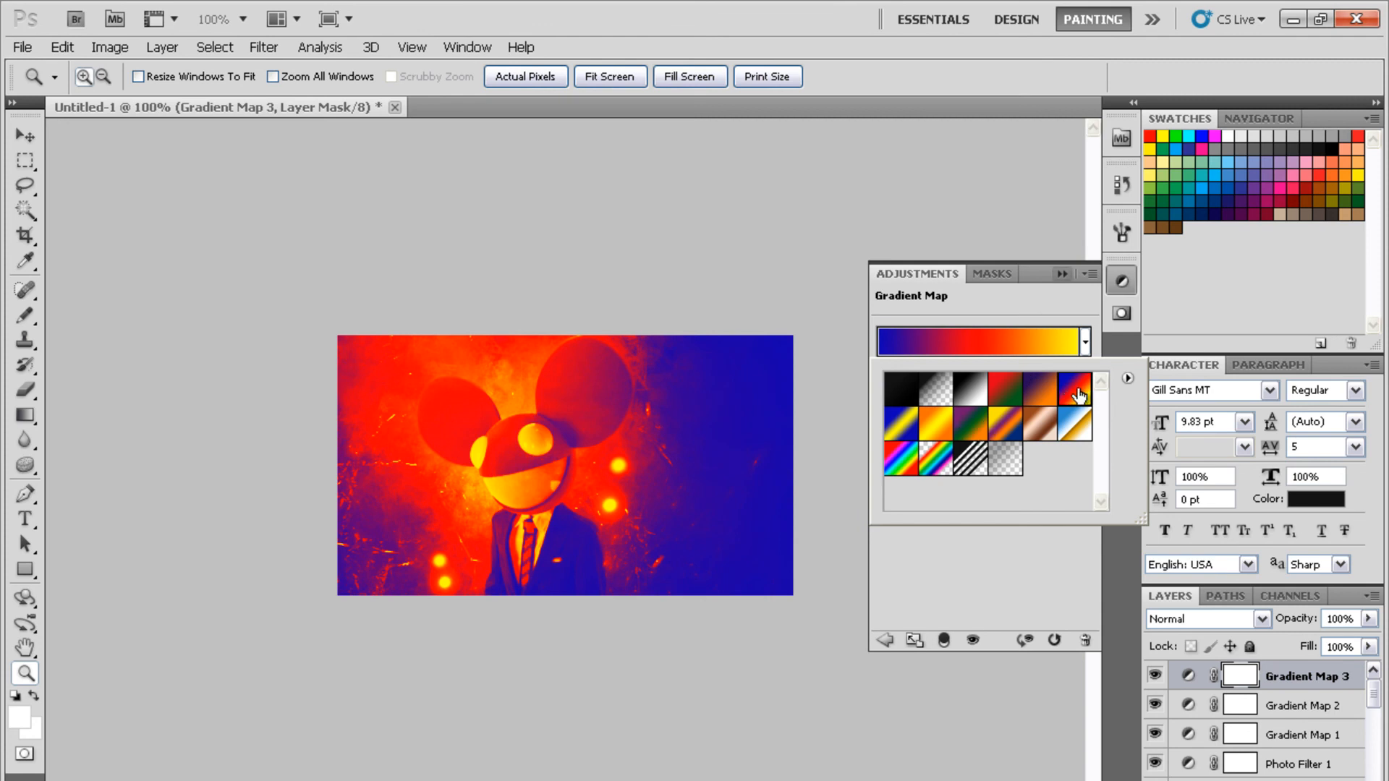
left_click(1058, 274)
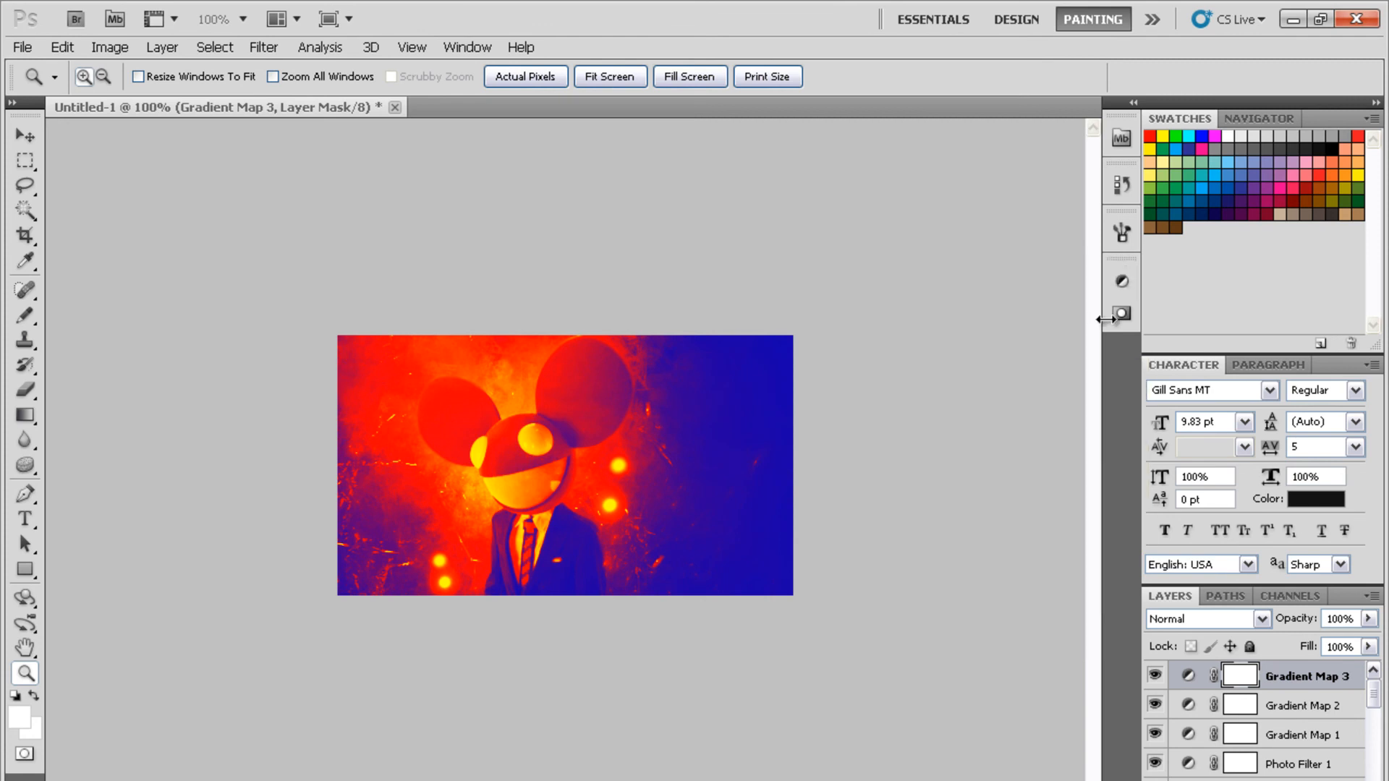
Set the blue, red and yellow gradient map to Soft Light blending at 35% opacity
left_click(1244, 633)
left_click(1212, 340)
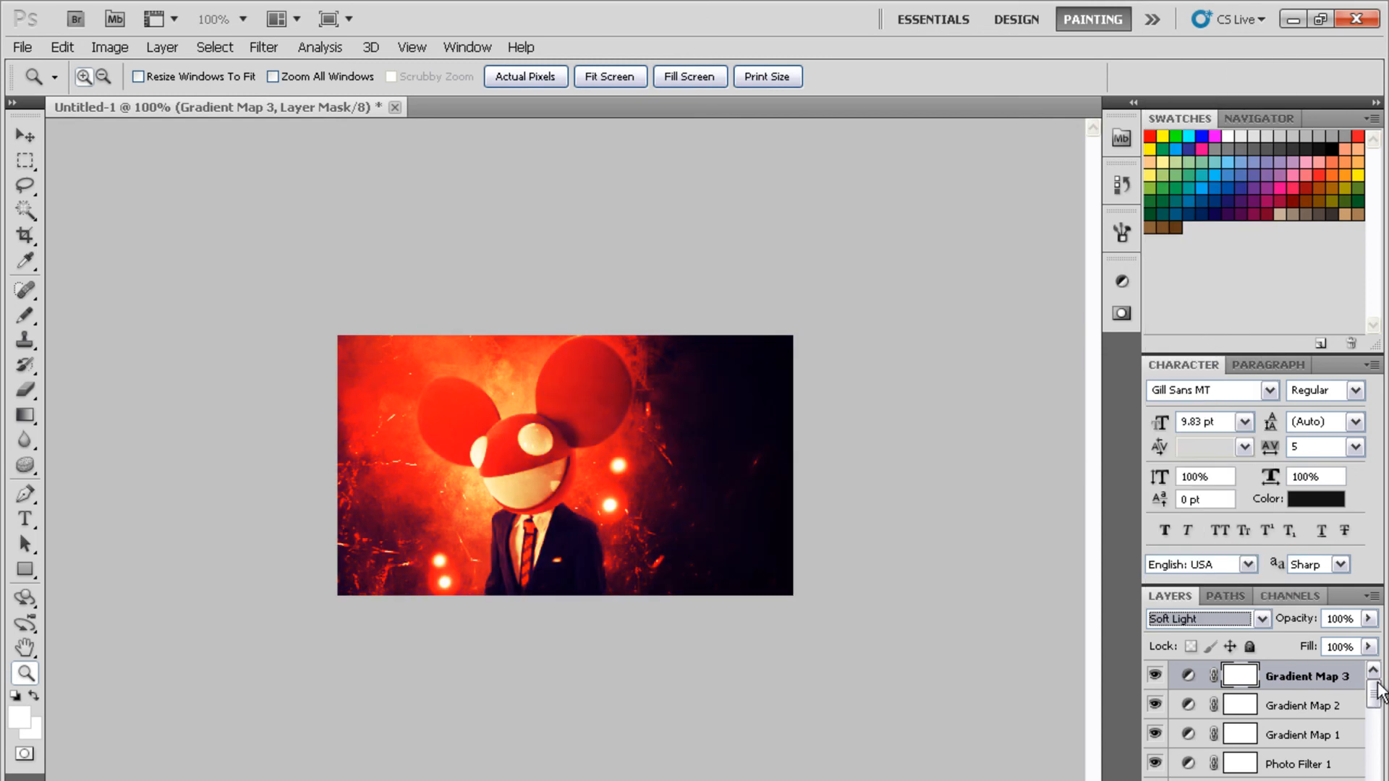
left_click(1369, 596)
left_click(1368, 619)
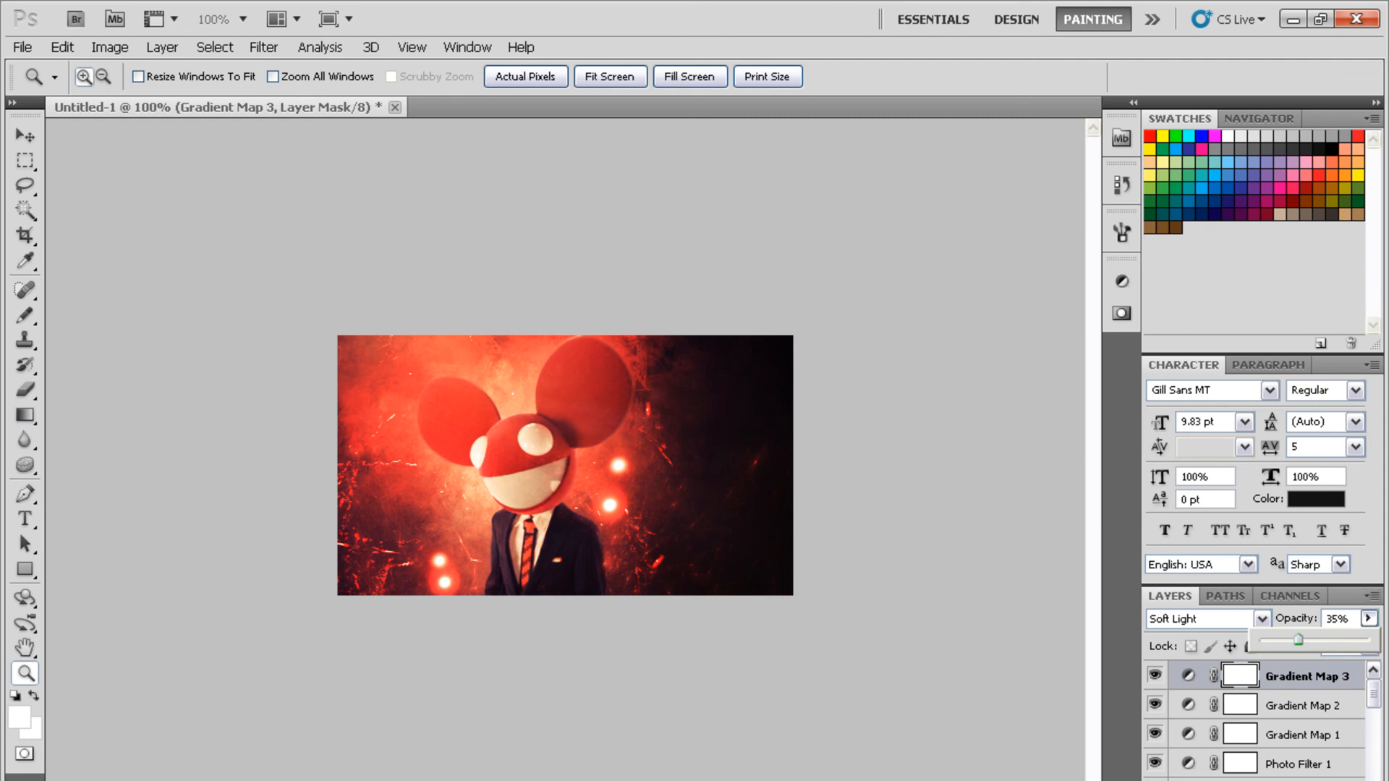
Create a new layer above Gradient Map 3 and paint the whole canvas white with a 288 px brush
key("ctrl+shift+alt+n")
left_click_drag(25, 315, 62, 314)
left_click(14, 694)
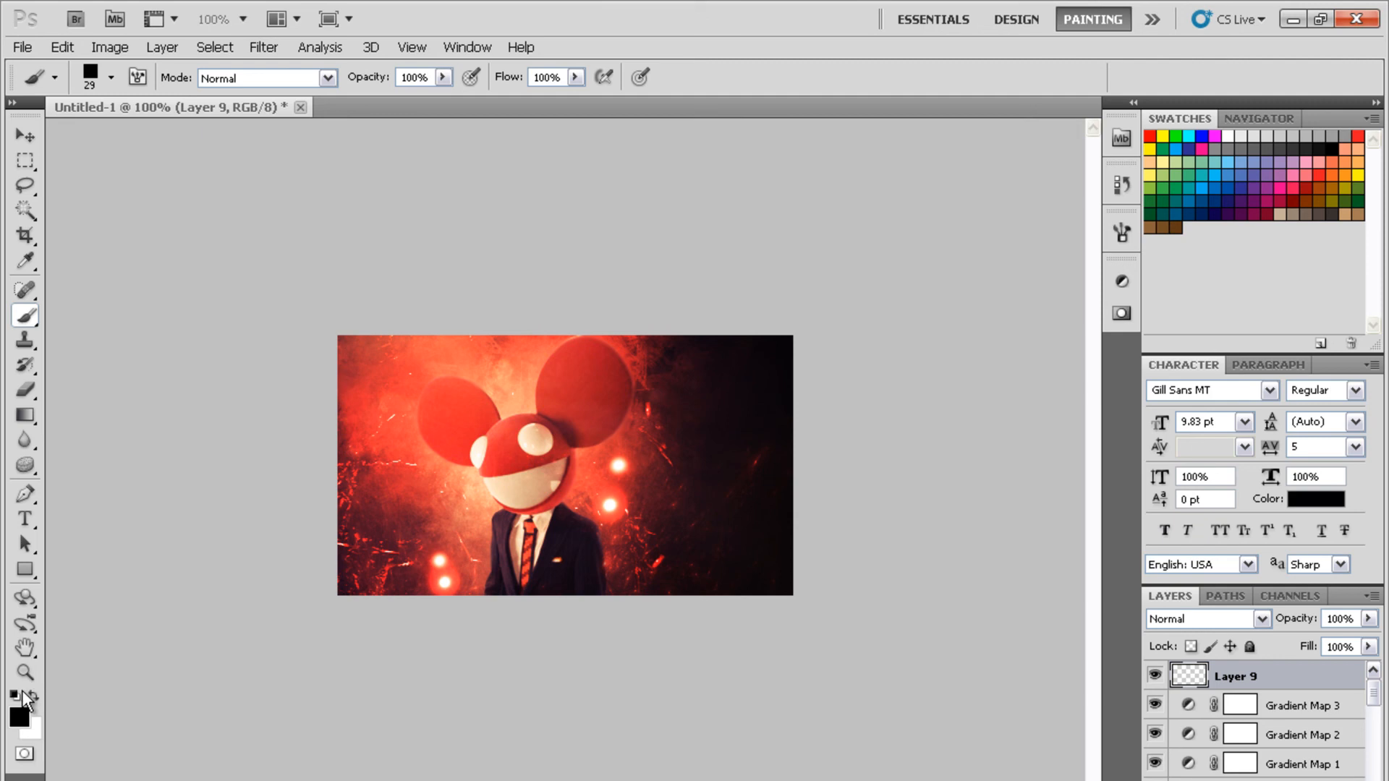
left_click(34, 695)
left_click_drag(634, 388, 952, 363)
left_click_drag(676, 360, 1042, 335)
right_click(373, 371)
mouse_move(432, 413)
left_mouse_down()
mouse_move(362, 331)
mouse_move(300, 567)
mouse_move(1095, 599)
left_mouse_up()
Blend the white Layer 9 in Overlay mode at 50% opacity and compare the image with and without it
left_click(1212, 619)
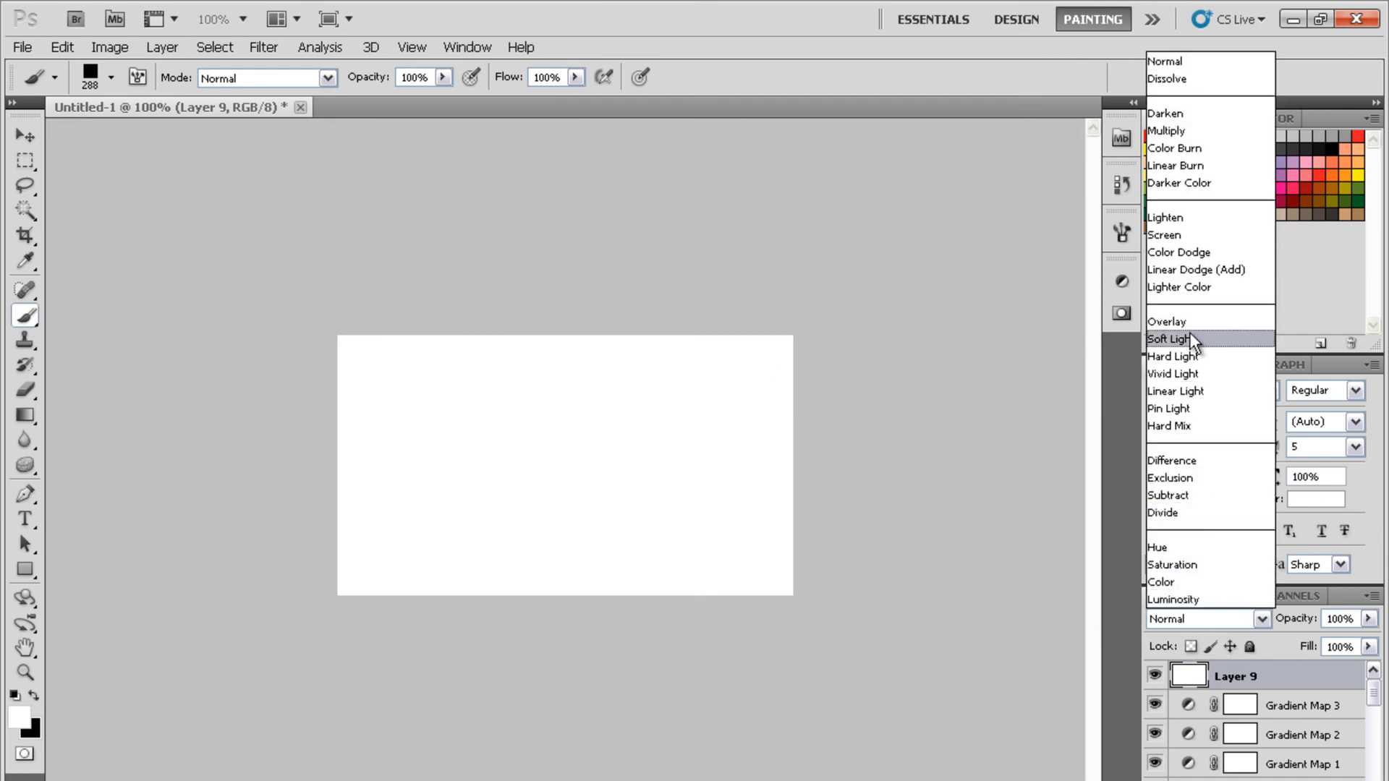
left_click(1193, 316)
left_click(1369, 619)
left_click_drag(1369, 641, 1315, 641)
left_click(1155, 675)
left_click(1155, 676)
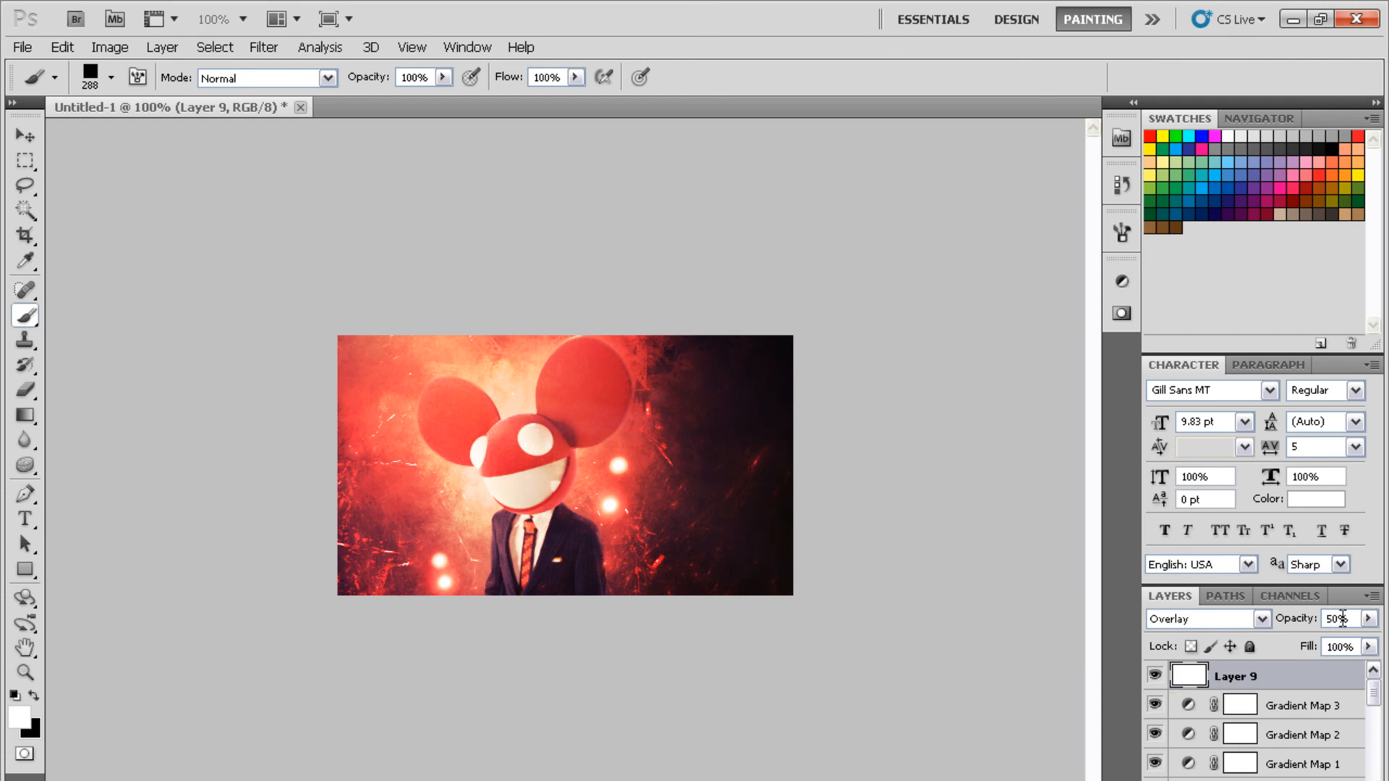
Lower Layer 9's opacity to 38% and toggle its visibility to judge the brightening
left_click(1369, 620)
left_click_drag(1295, 644, 1301, 642)
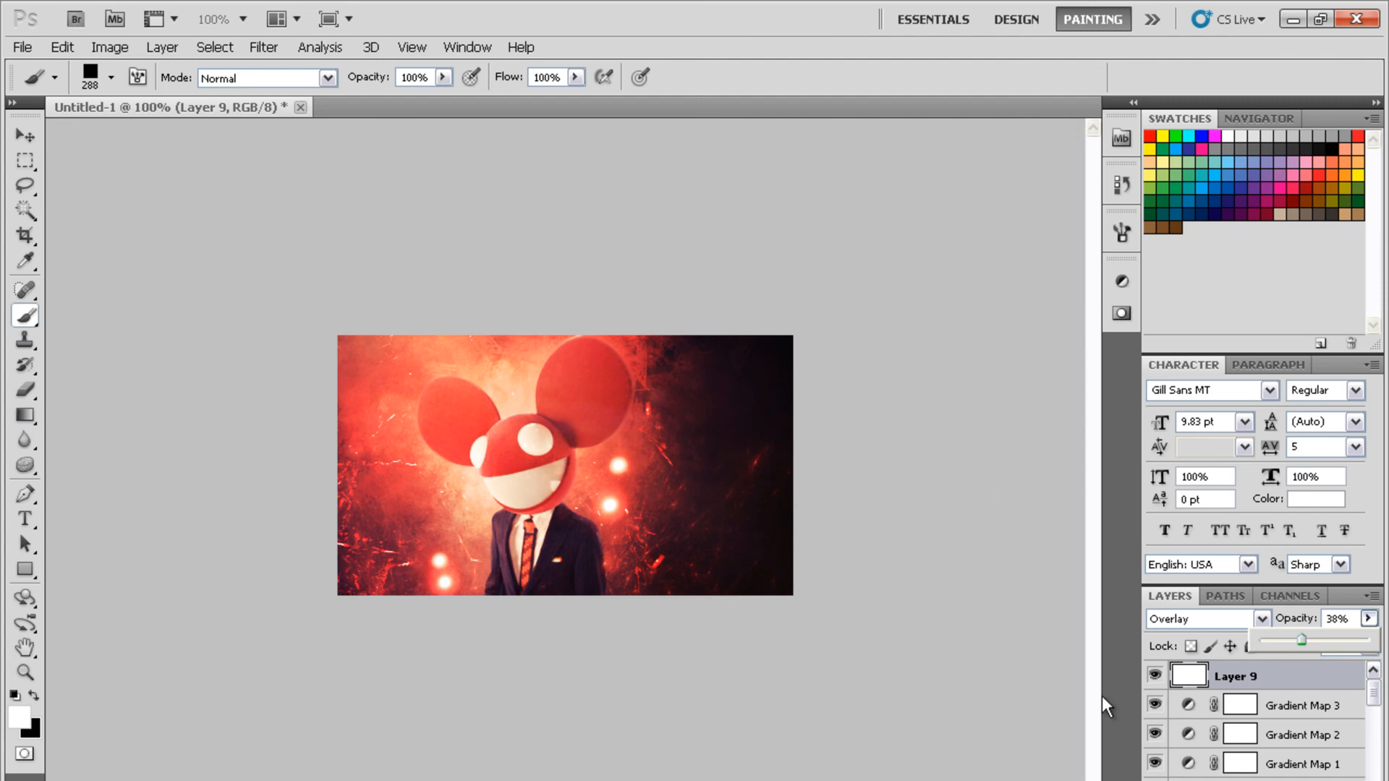
left_click(1153, 677)
left_click(1153, 677)
left_click(1153, 677)
left_click(1153, 677)
left_click(1153, 678)
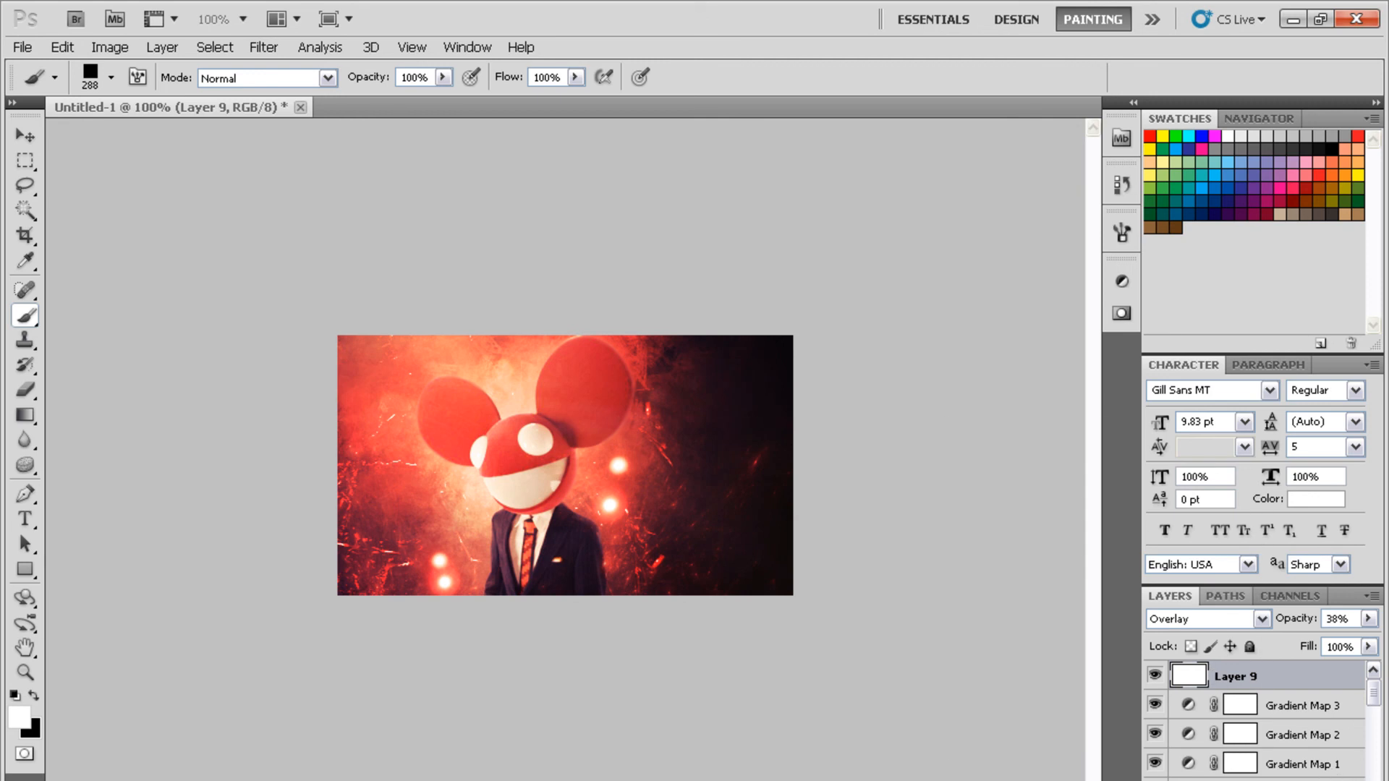
Sample the red of the character's head, then the pale shirt tone as the foreground colour
left_click(27, 519)
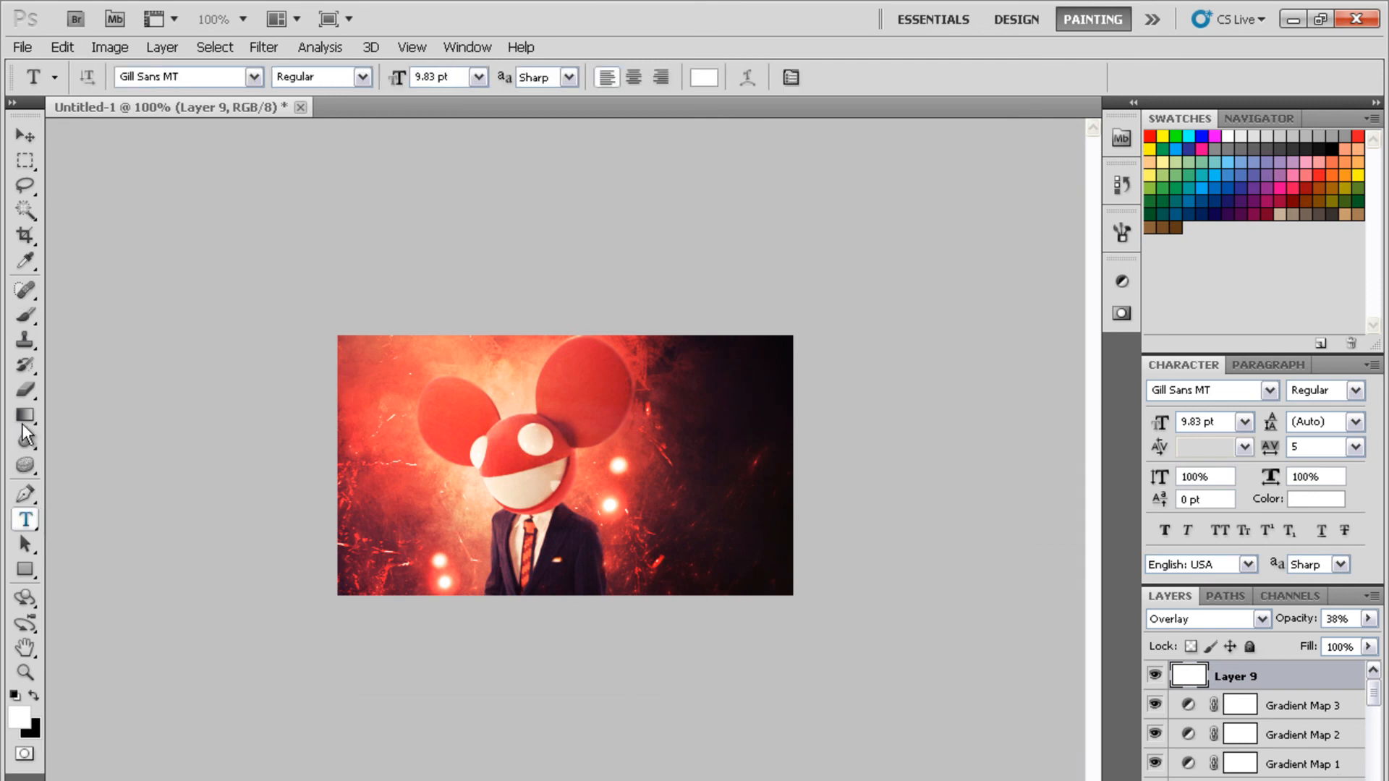
left_click(25, 261)
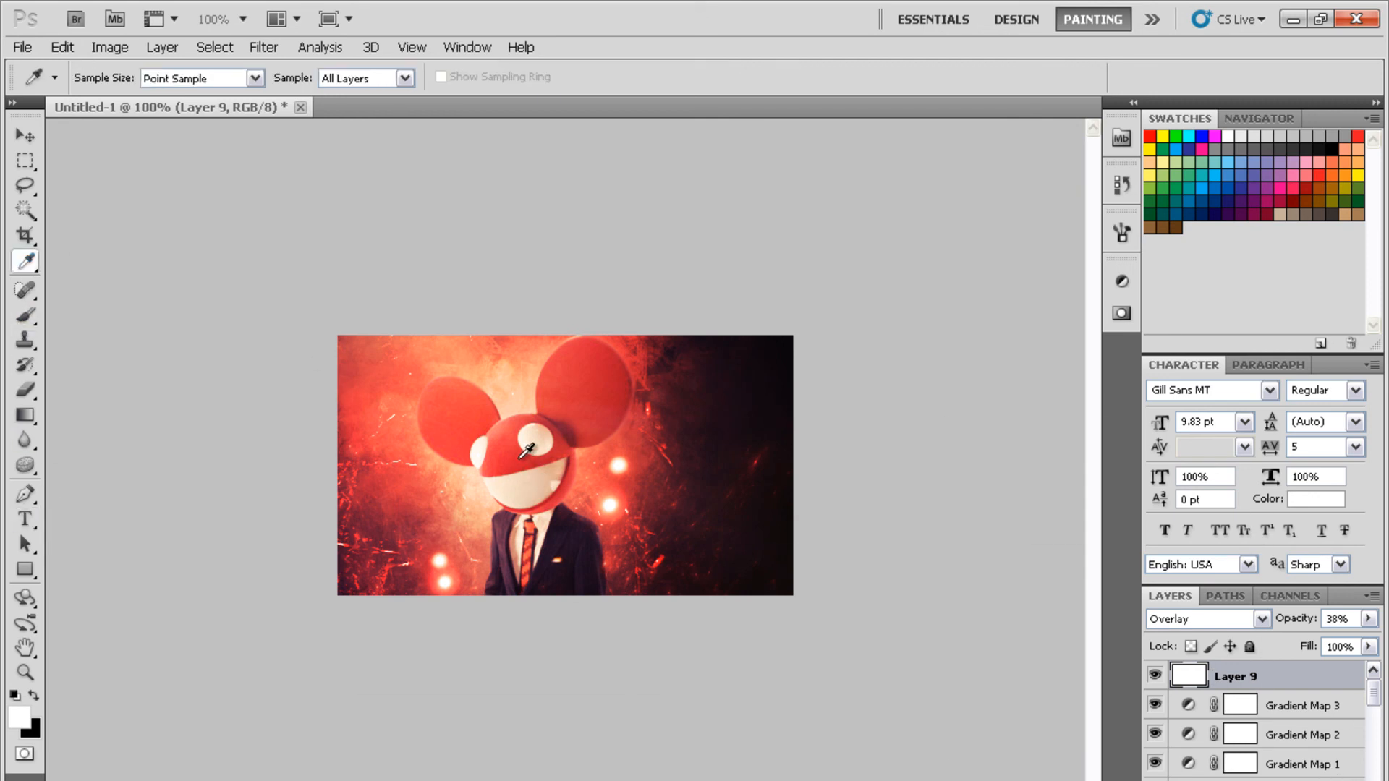
left_click(521, 457)
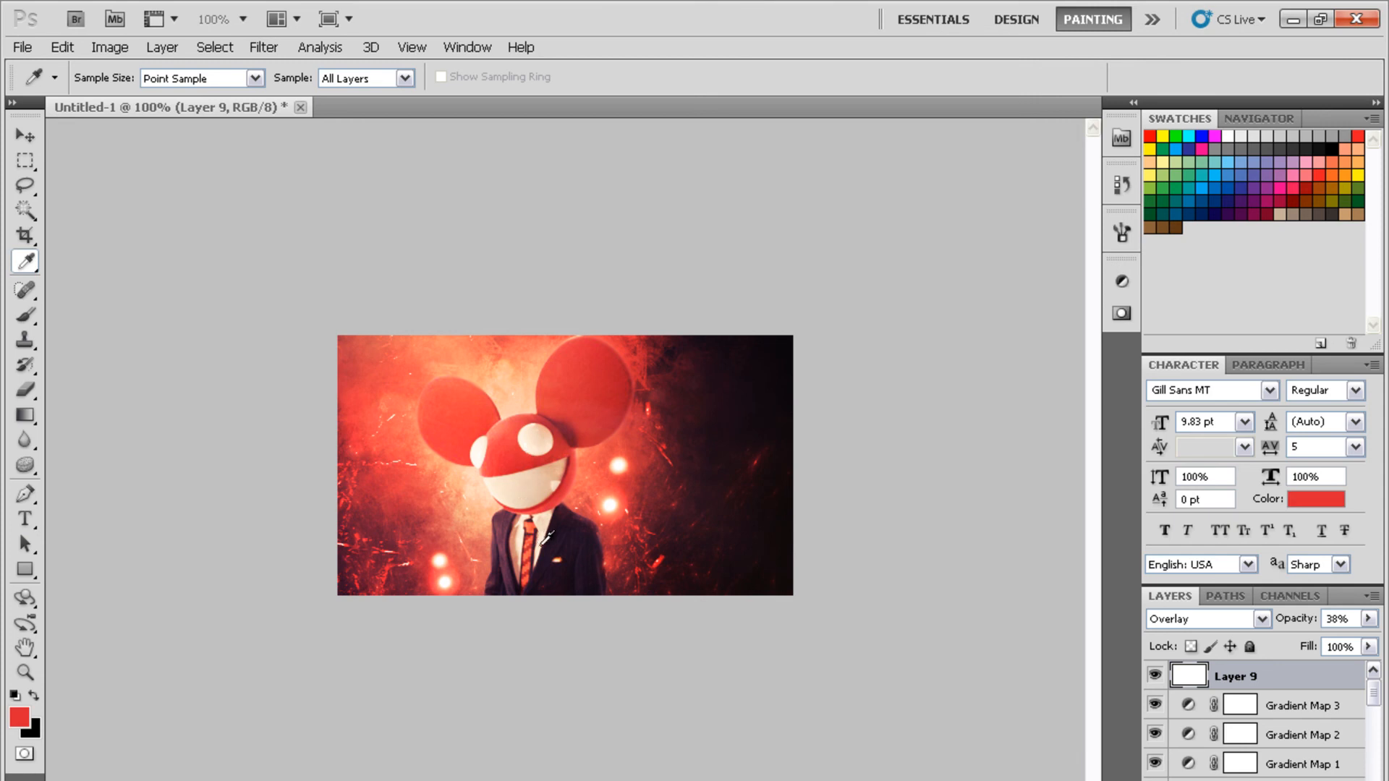
left_click(542, 538)
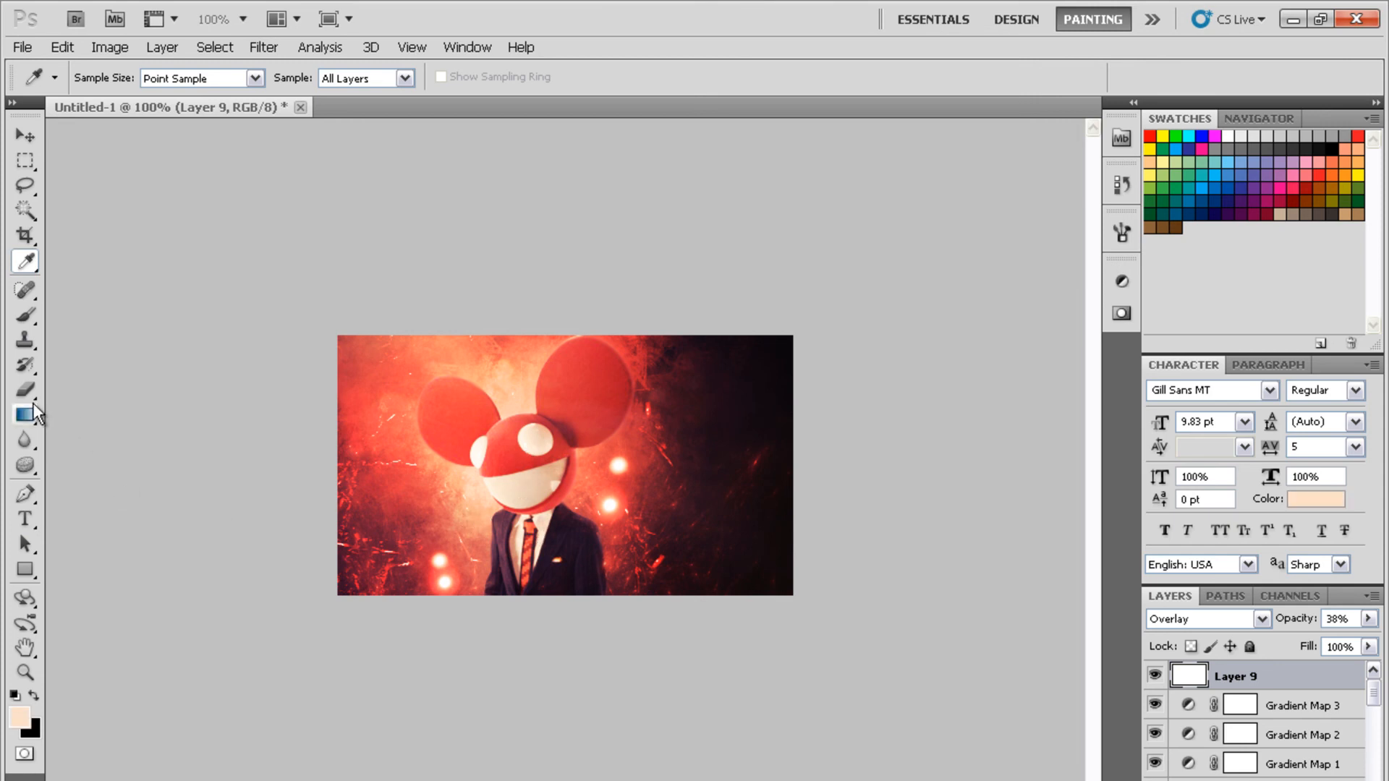
Add the text "Deadmau5" in pale 30 pt Pristina with a Stroke effect and place it left of the character's head
left_click(26, 515)
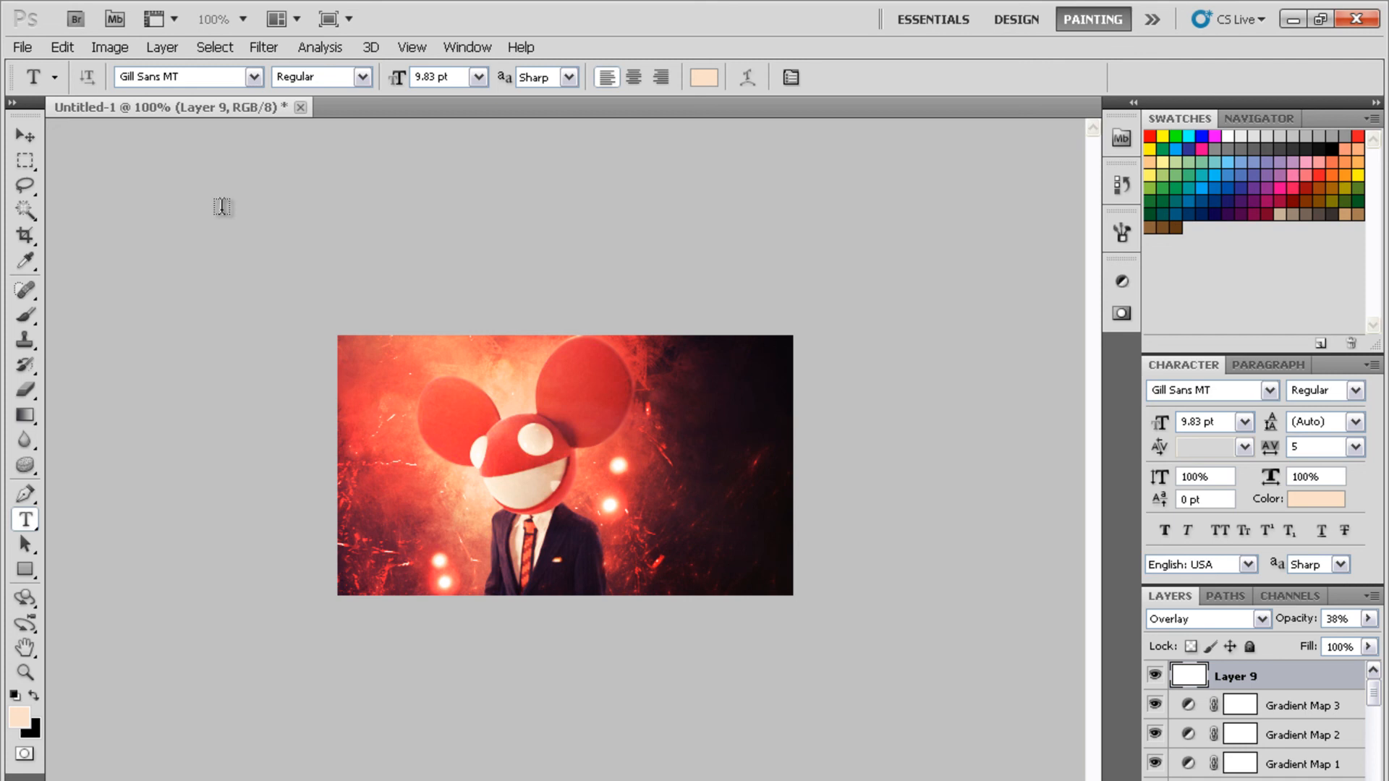
left_click(254, 77)
left_click_drag(481, 418, 483, 454)
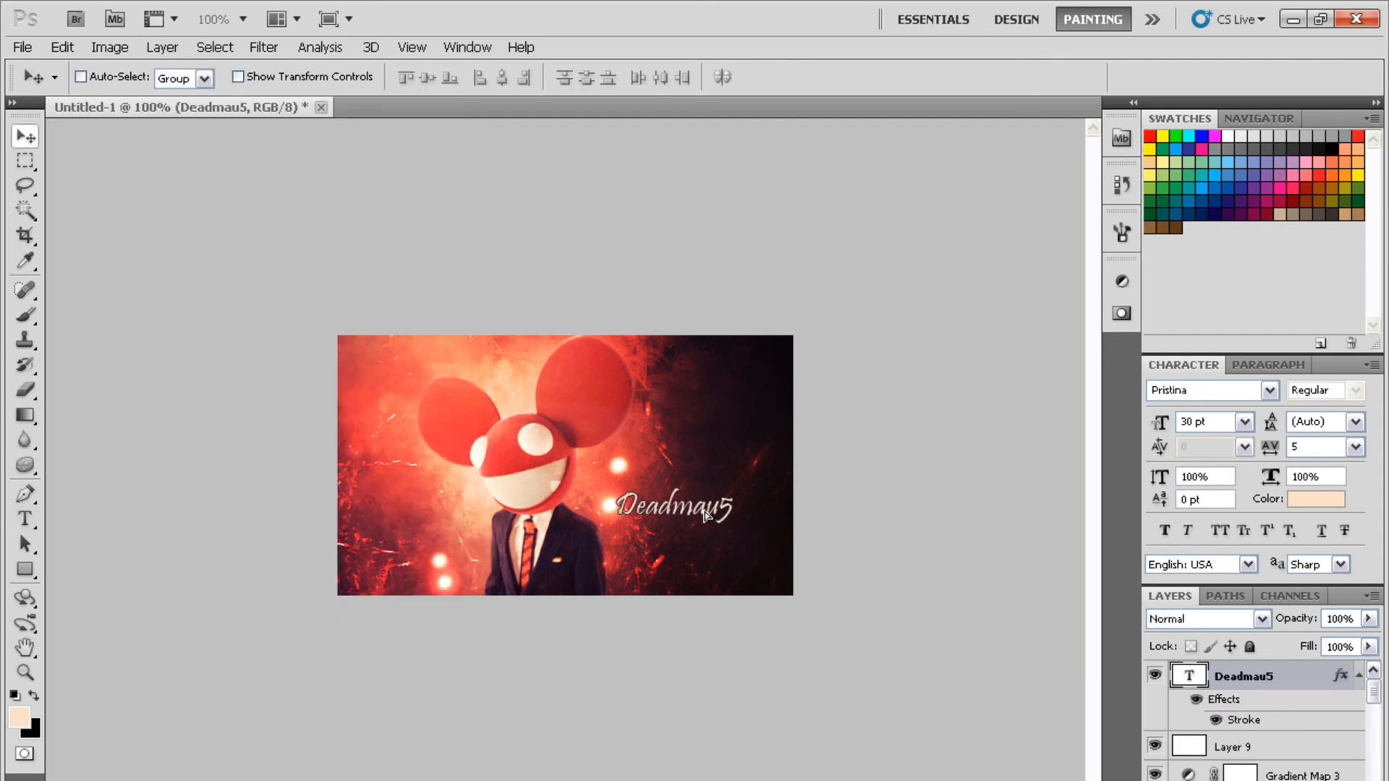
left_click_drag(701, 506, 451, 512)
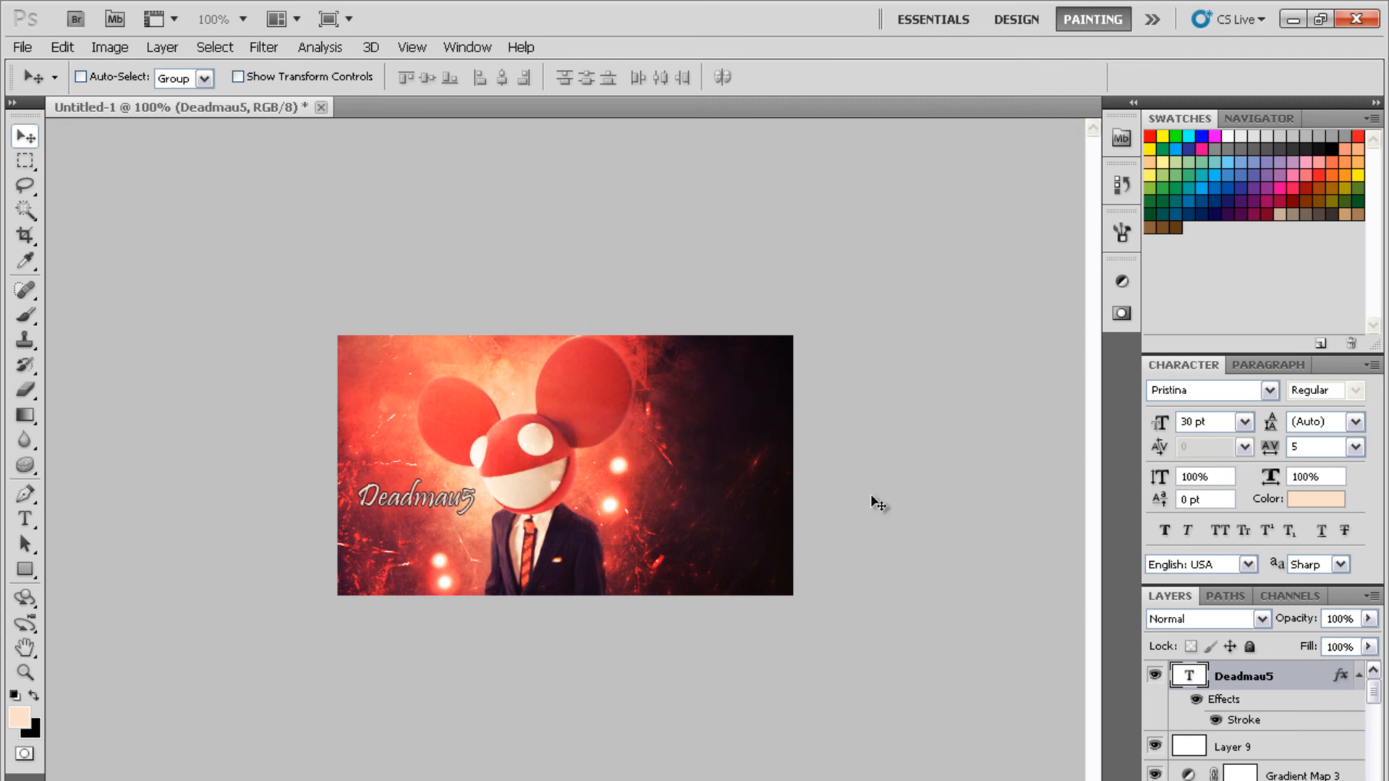
Select the image except a narrow dark strip along its right edge and crop the canvas to that selection
left_click(25, 161)
left_click_drag(782, 738, 739, 724)
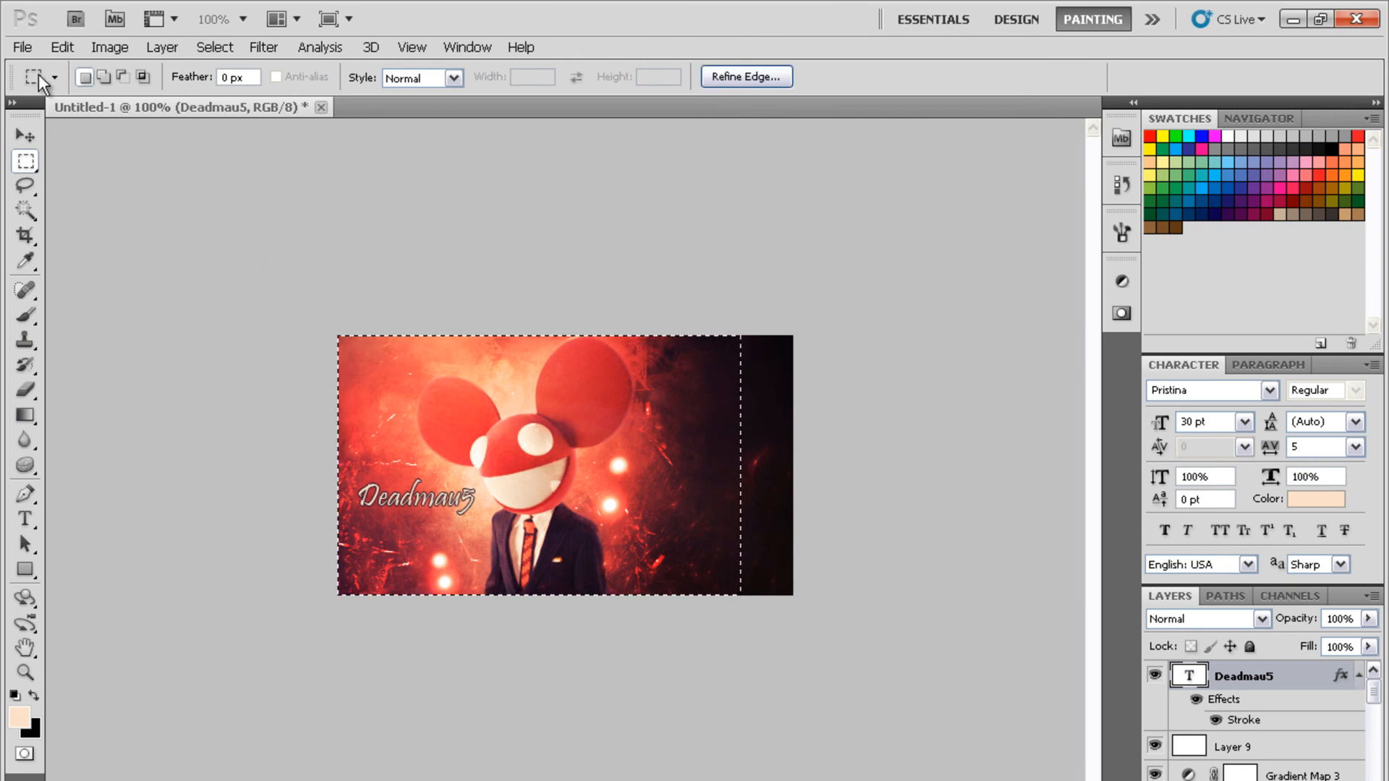
left_click(23, 47)
mouse_move(109, 47)
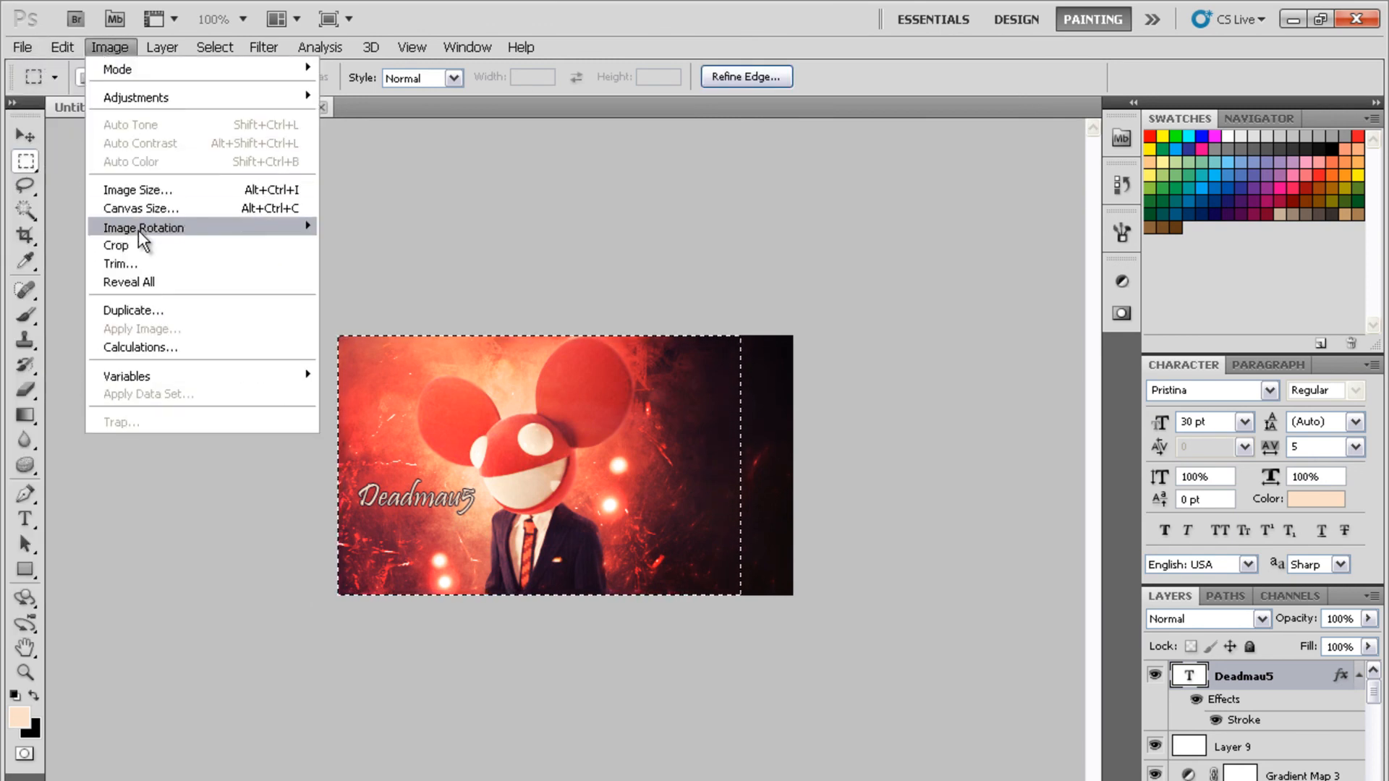
left_click(156, 243)
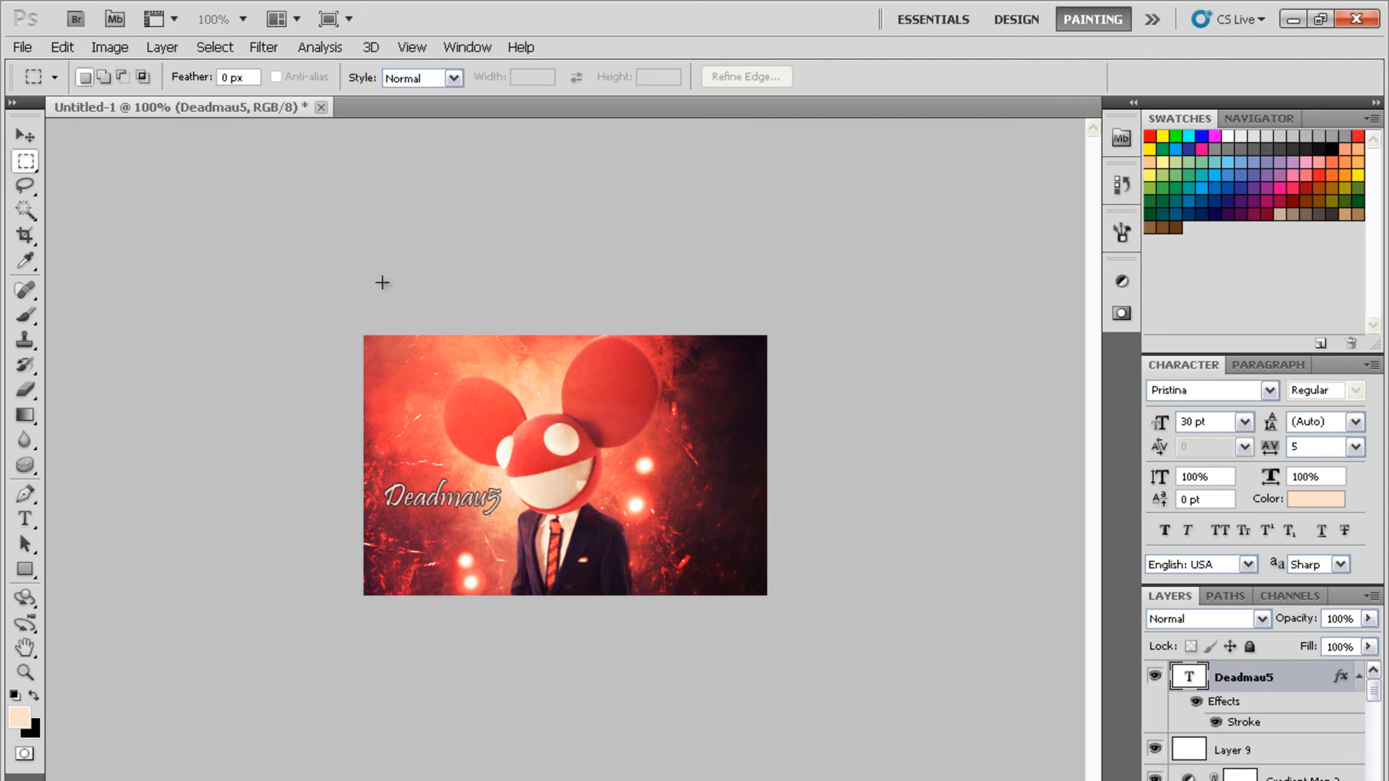
Create a new layer above the Deadmau5 text and fill it with a linear black-to-white gradient running from right to left
left_click(805, 647)
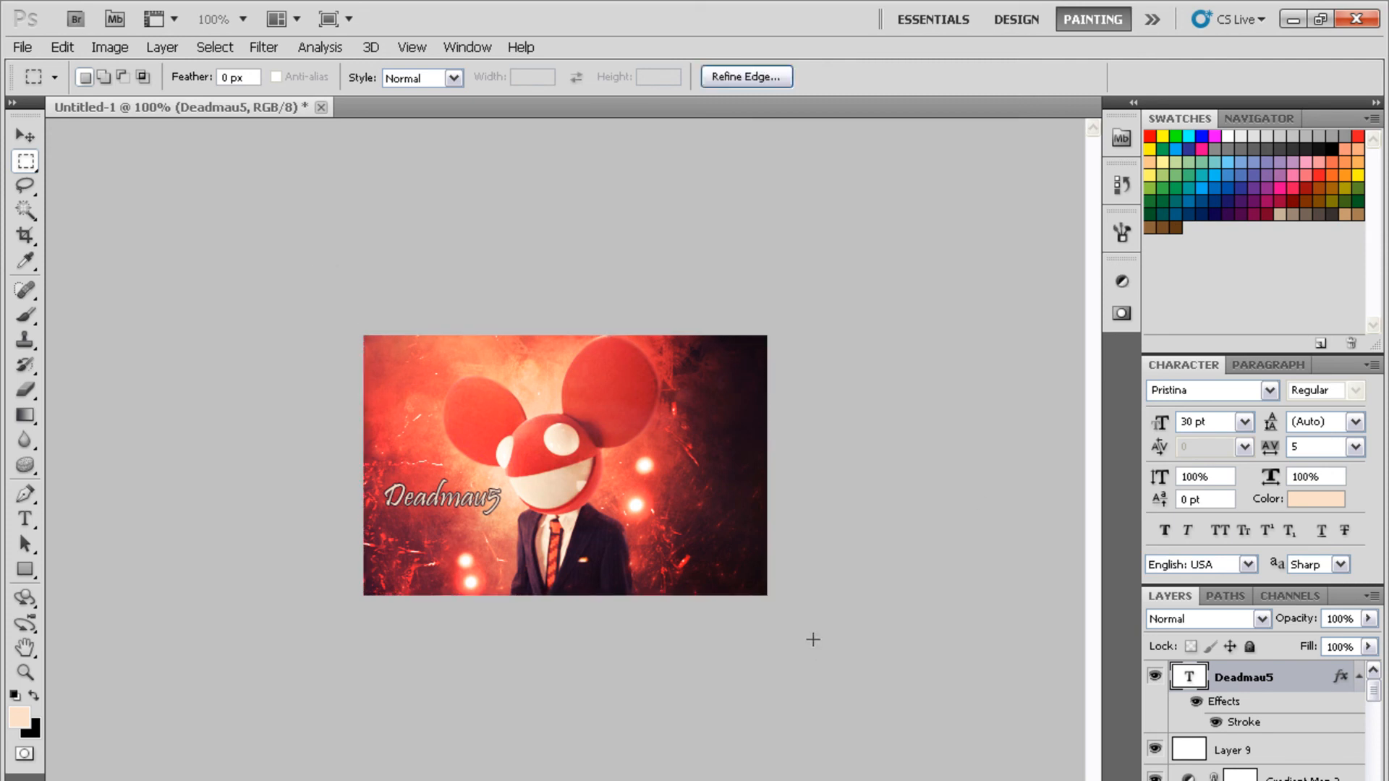
key("ctrl+shift+alt+n")
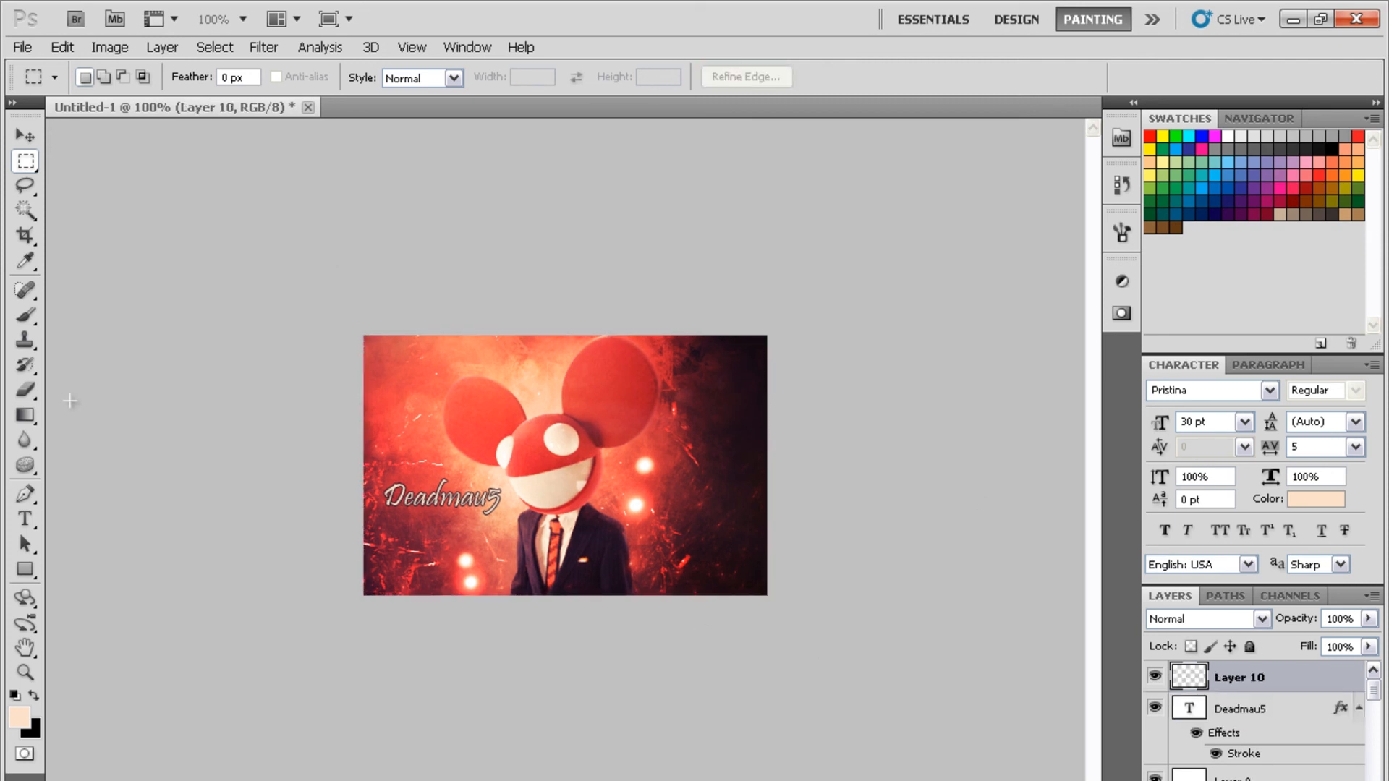
left_click(25, 416)
left_click_drag(807, 498, 329, 485)
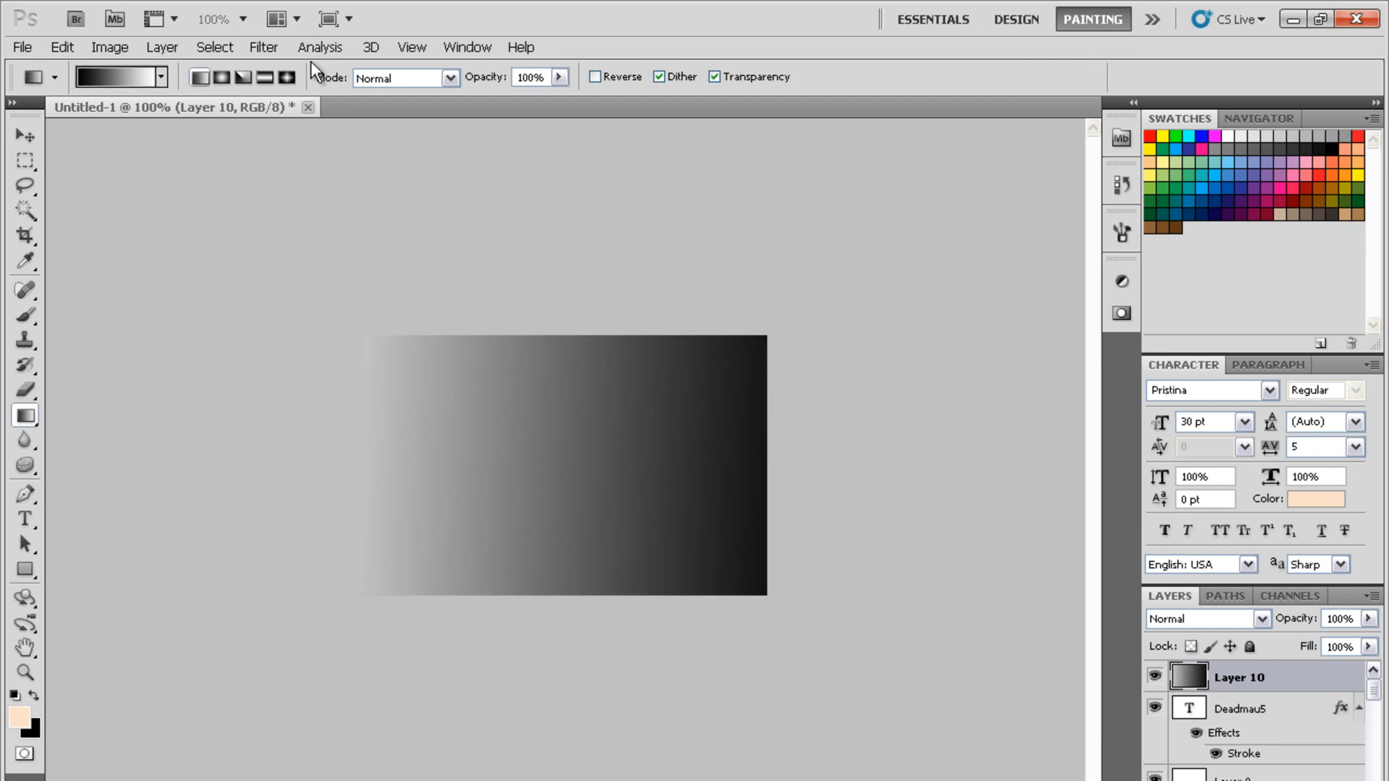
Blend Layer 10 in Overlay mode and redraw its gradient across the canvas from black at the left to white at the right
left_click(1204, 618)
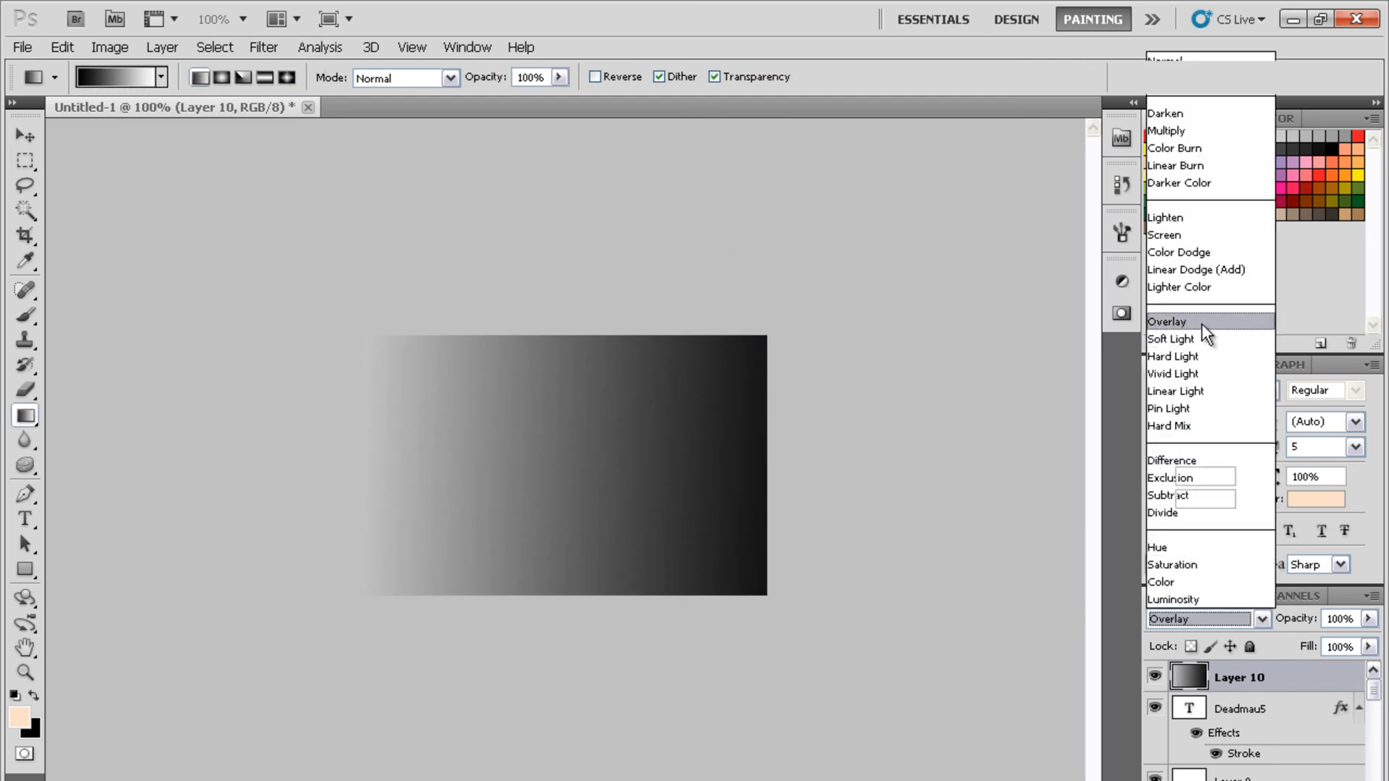
left_click(1201, 323)
left_click_drag(634, 469, 503, 483)
left_click_drag(345, 478, 293, 475)
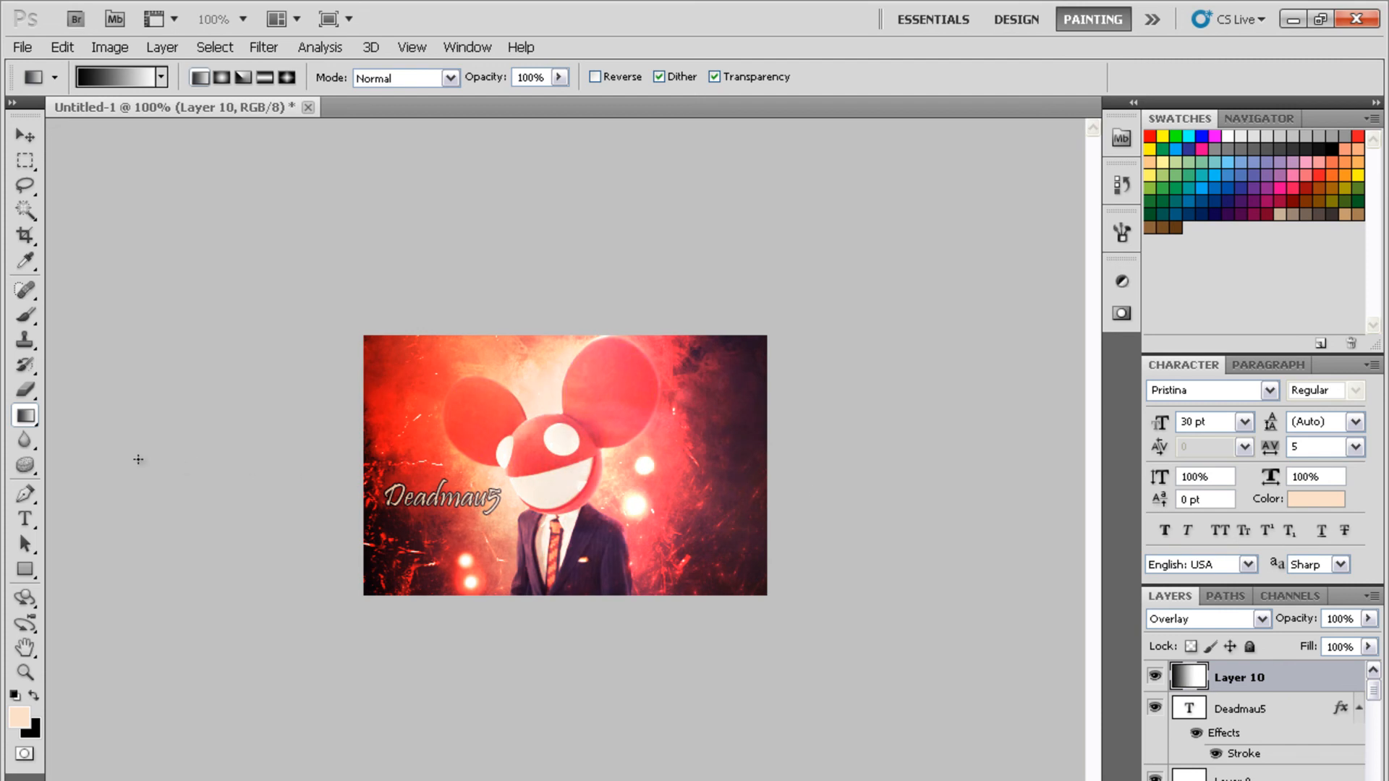
left_click_drag(143, 460, 662, 459)
left_click_drag(149, 459, 880, 453)
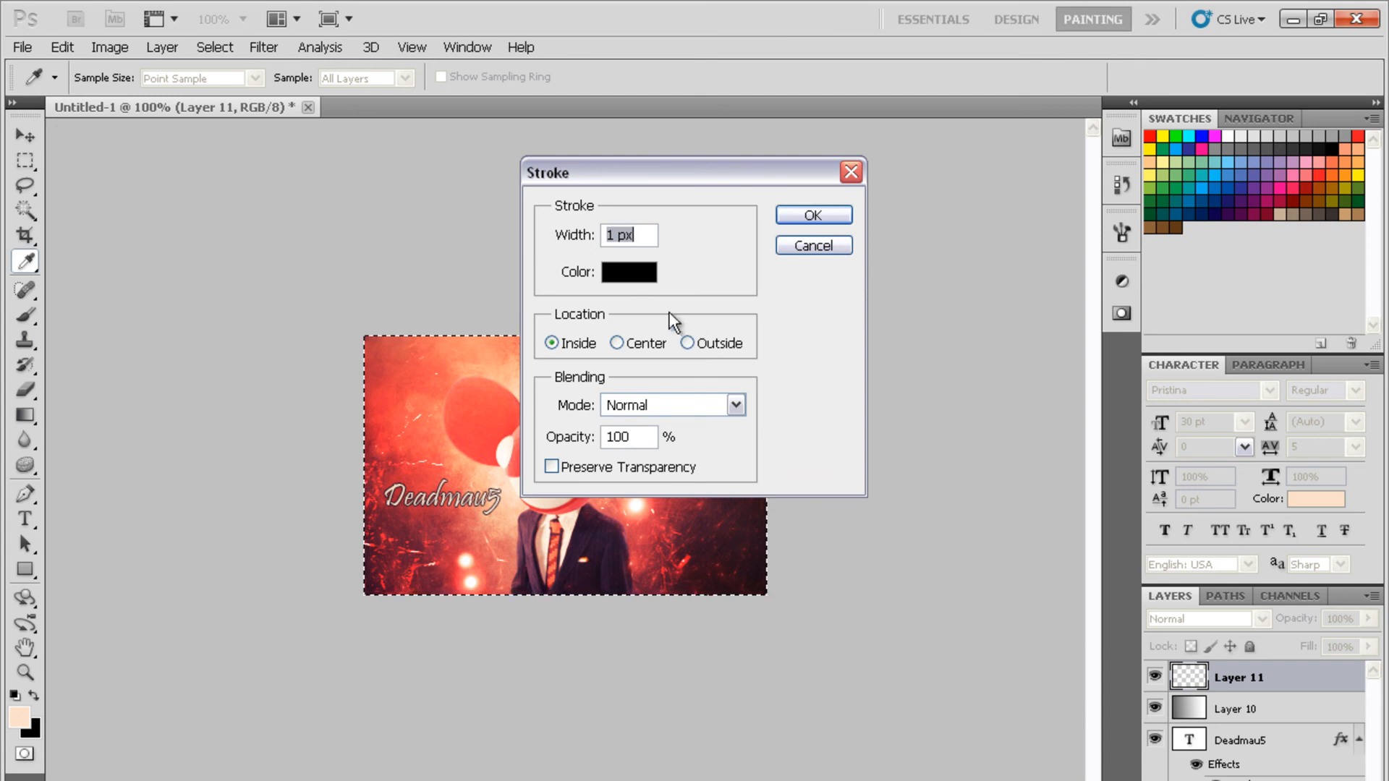
Outline the whole canvas on new Layer 11 with a 1 px black inside stroke and clear the selection
left_click(809, 215)
key("ctrl+d")
key("m")
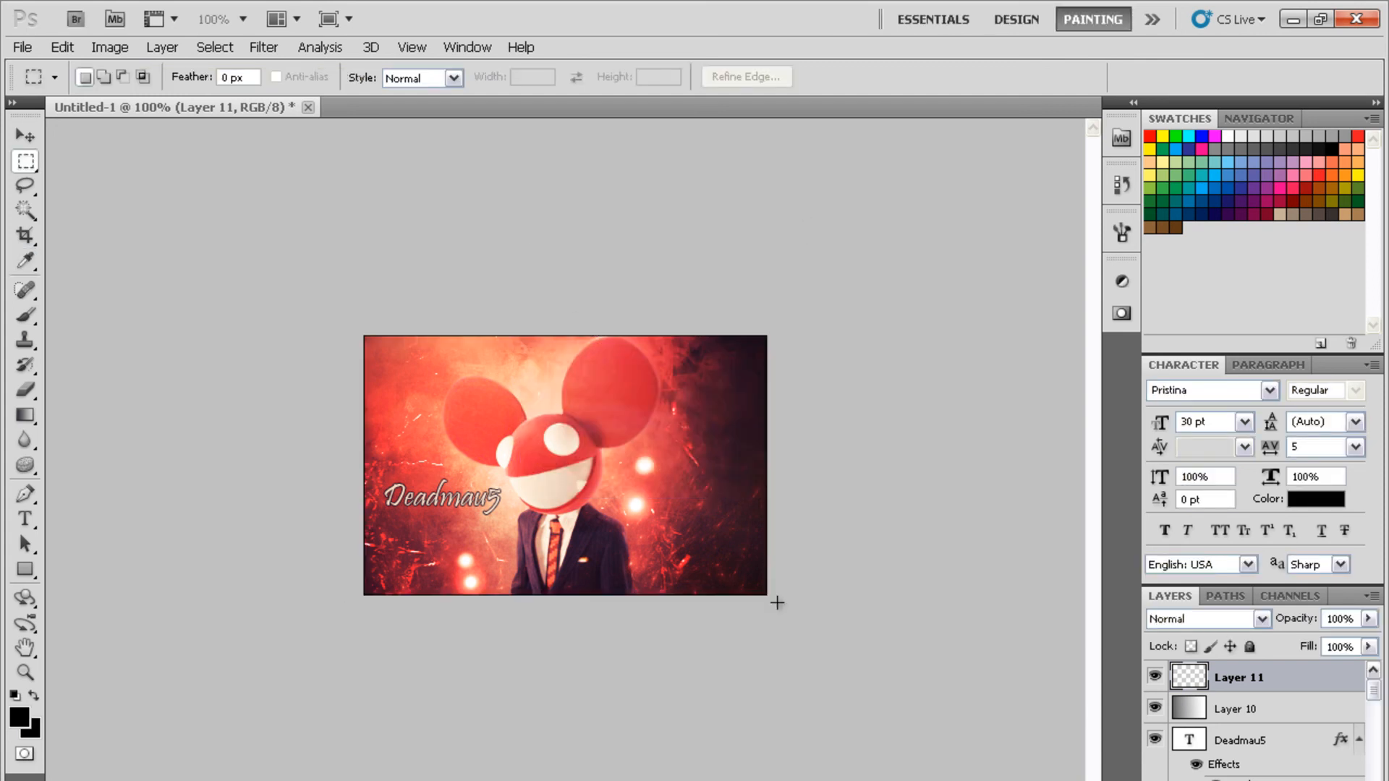
Enter the author's name as black 30 pt Pristina text near the image's lower right corner
left_click(26, 520)
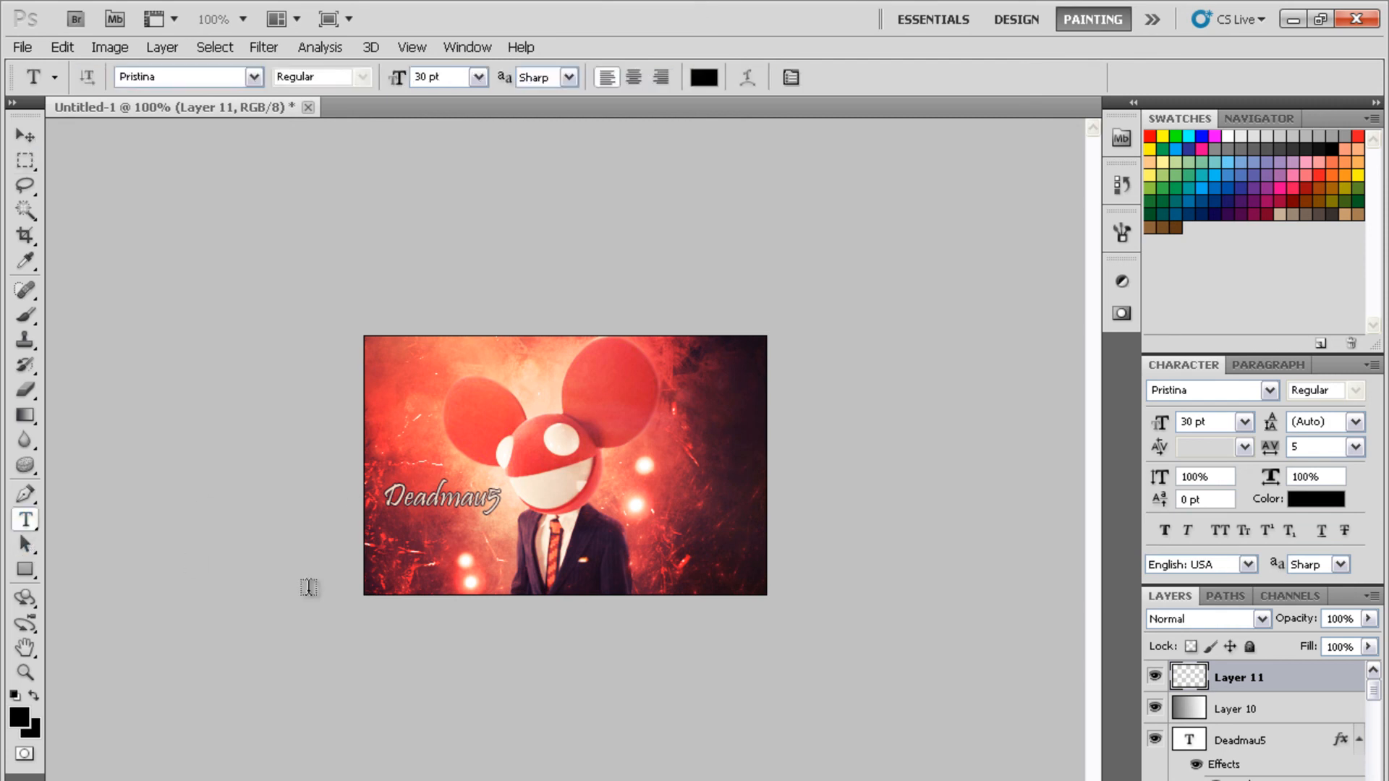
left_click(643, 582)
type("bowrrsl")
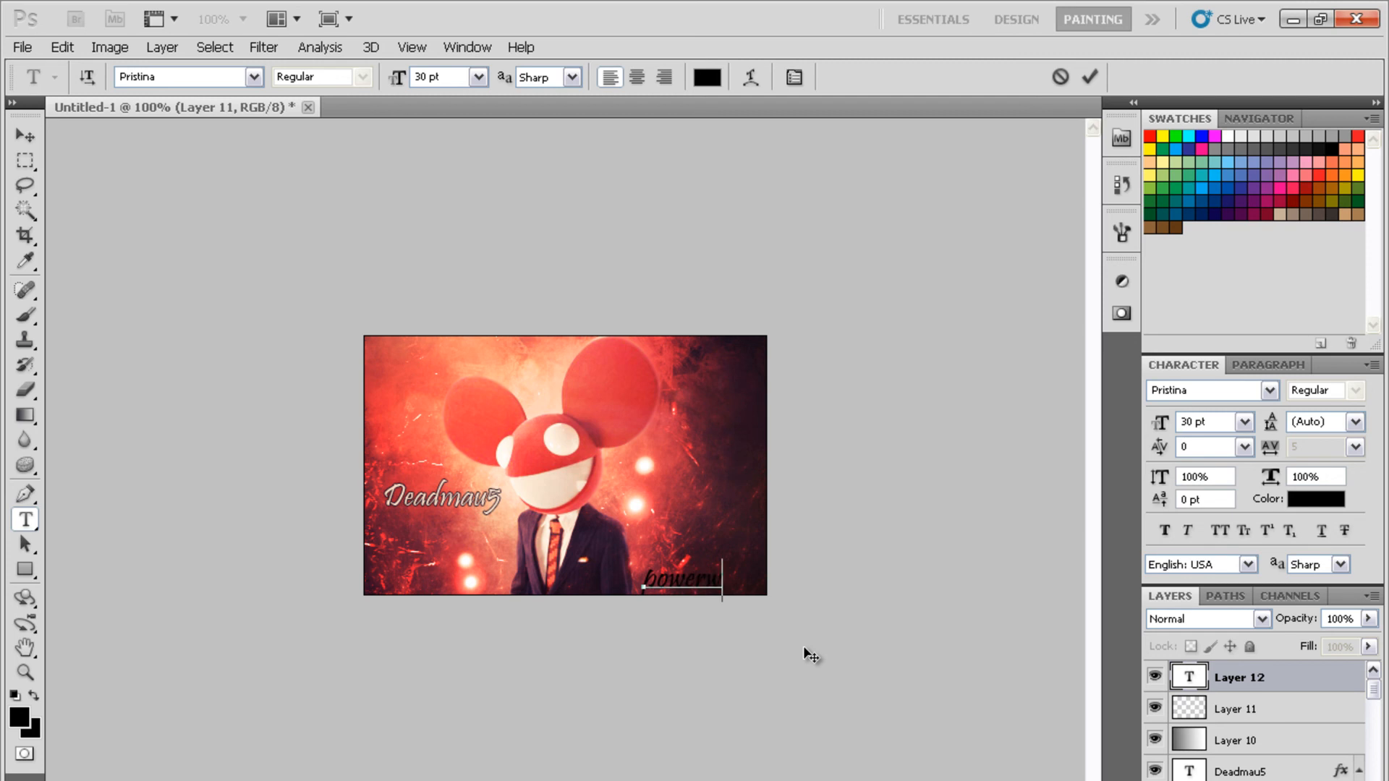